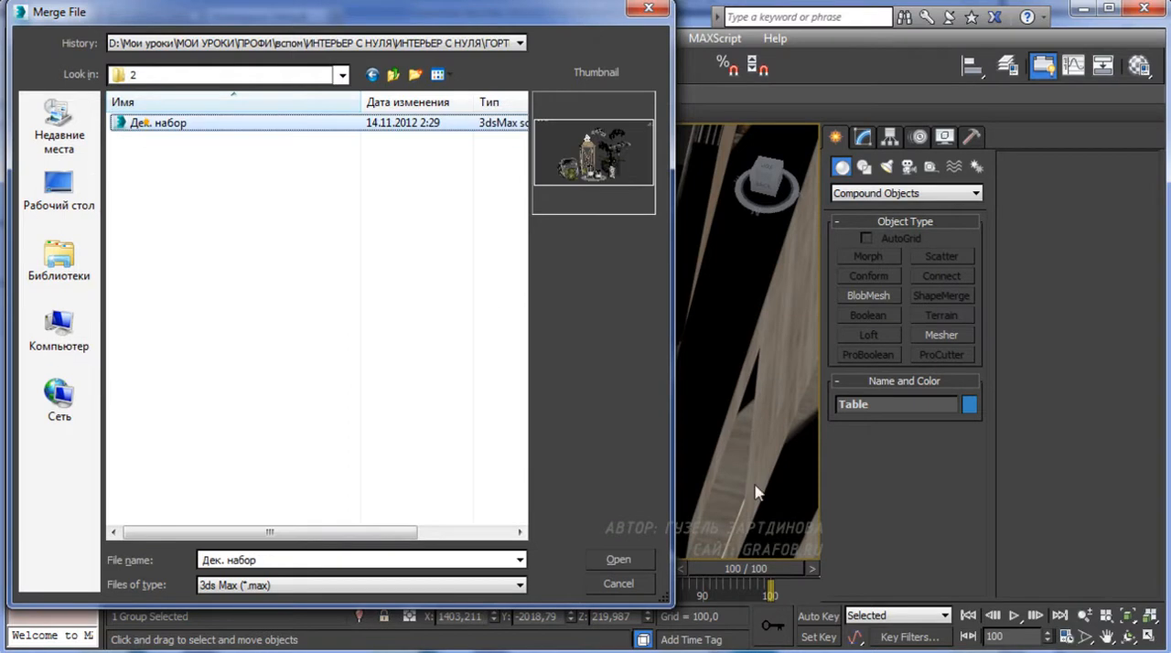
Merge [Group002], Line012, Line028, objArch31_061_obj_01 and Object001 from Дек. набор.max into the scene, merging objects with duplicate names
left_click(626, 560)
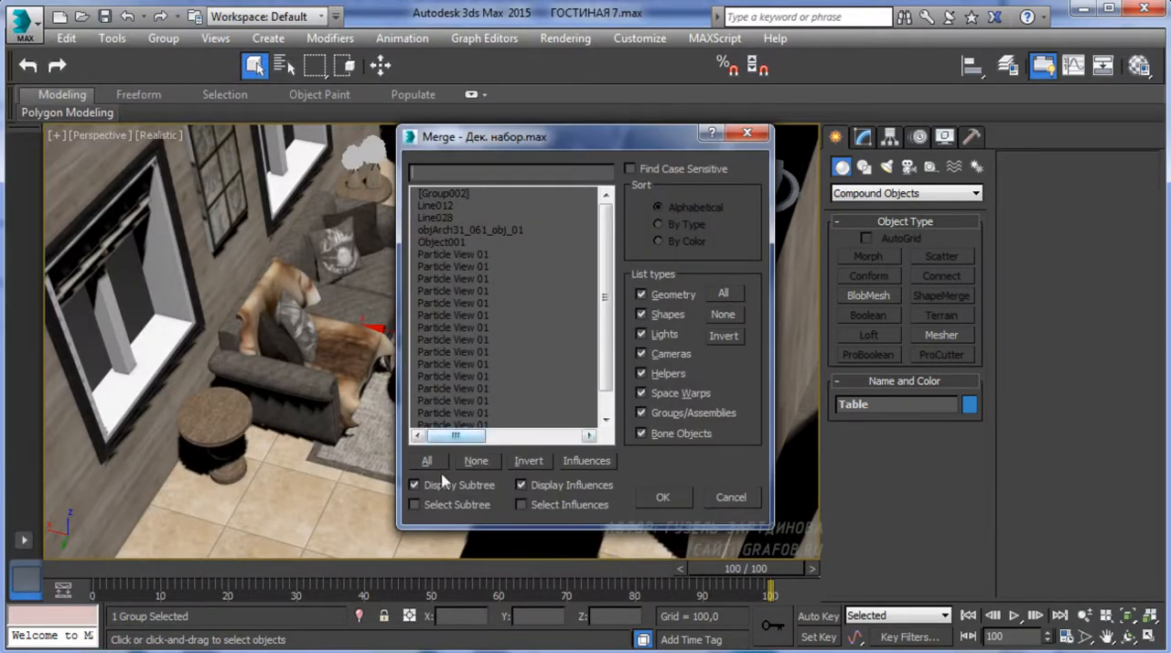
left_click_drag(453, 193, 445, 242)
scroll(535, 322, "down", 1)
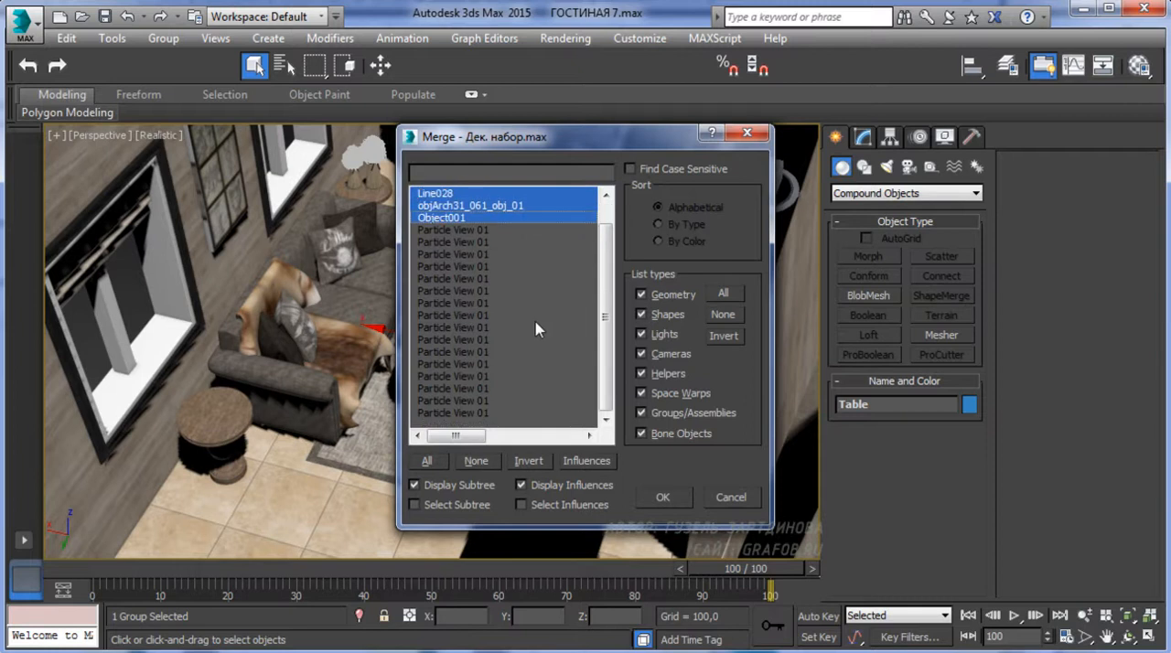
left_click(664, 498)
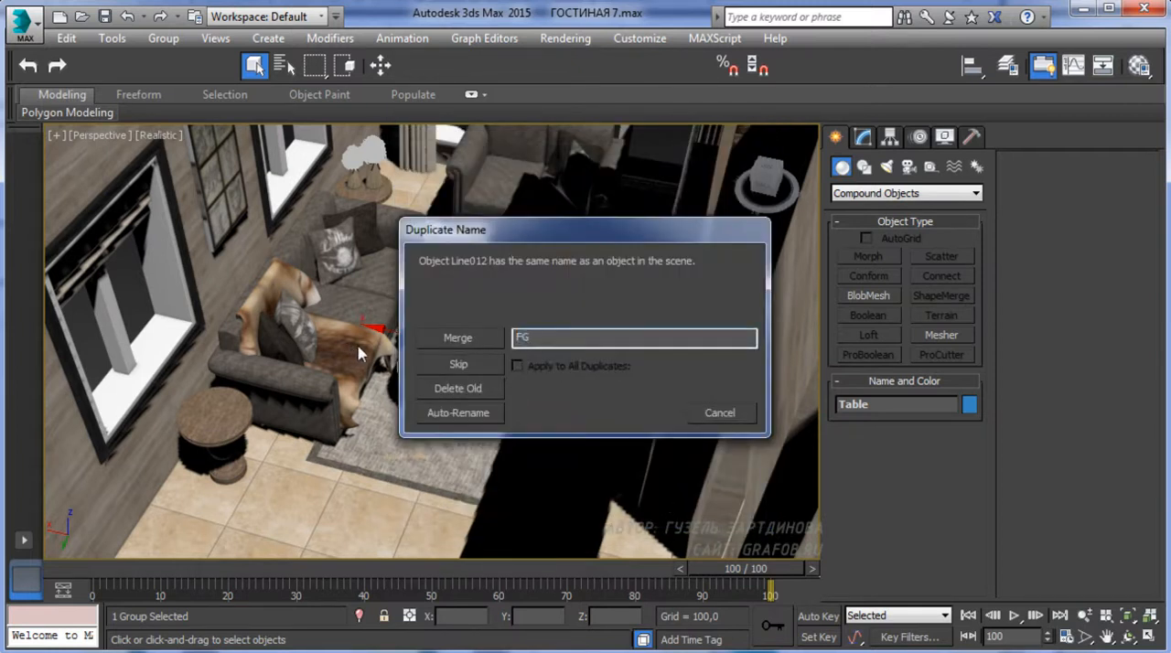
left_click(474, 340)
left_click(483, 338)
left_click(483, 339)
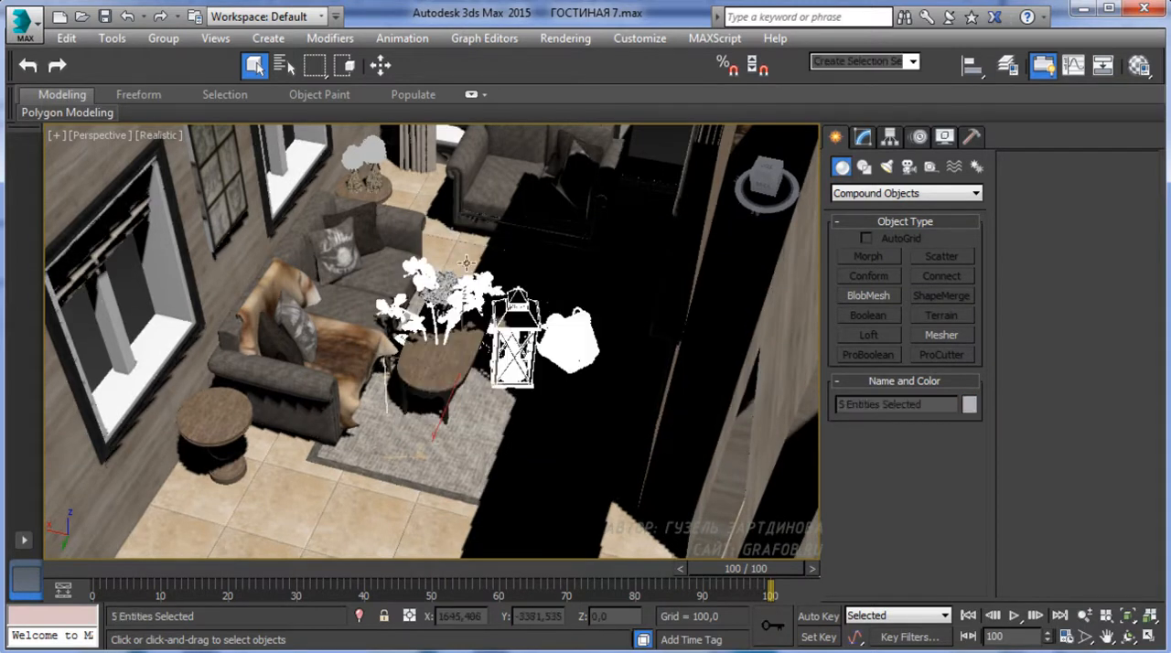
Hide all objects except the merged decor set and the fireplace
middle_click_drag(494, 326, 449, 457, "alt")
right_click(520, 404)
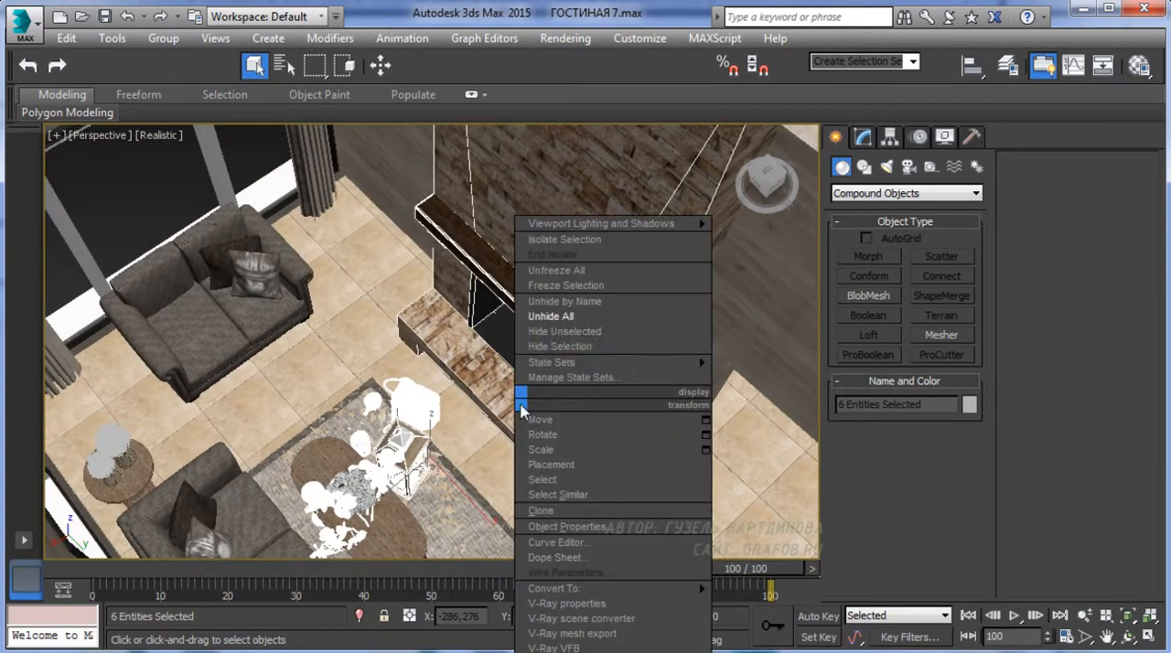
left_click(565, 332)
middle_click_drag(557, 391, 525, 357, "alt")
left_click(495, 517)
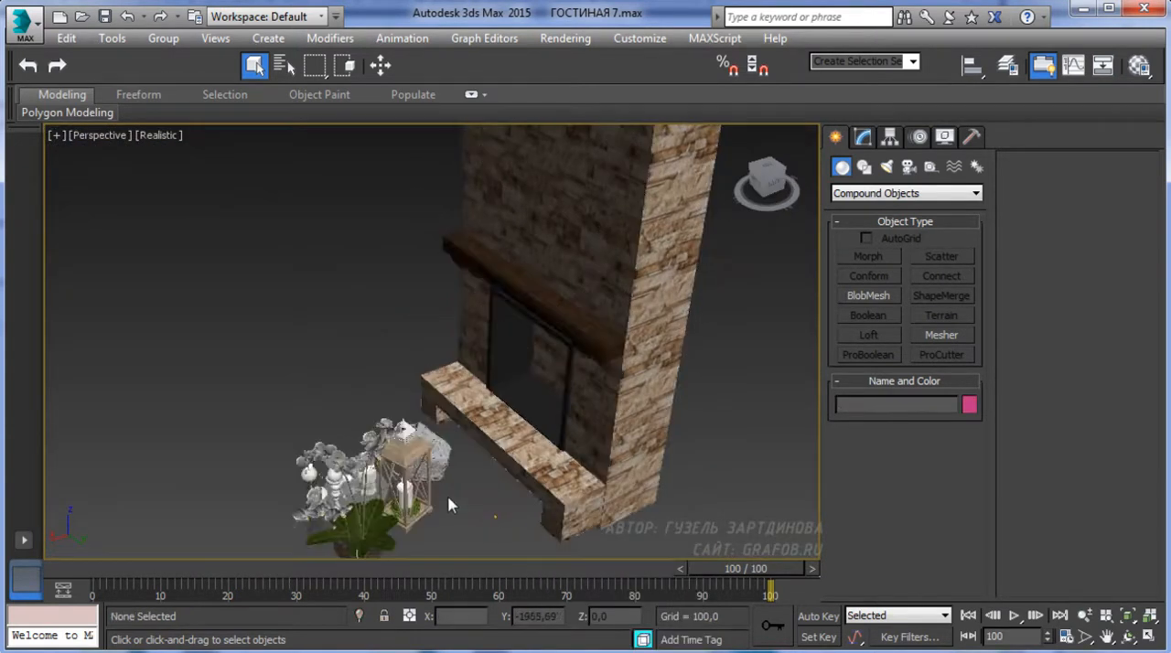
Open the merged decor set's group so that its individual objects can be edited
scroll(462, 512, "up", 4)
middle_click_drag(418, 463, 492, 322)
scroll(458, 352, "down", 2)
middle_click_drag(426, 371, 450, 430, "alt")
scroll(414, 381, "up", 3)
left_click(400, 376)
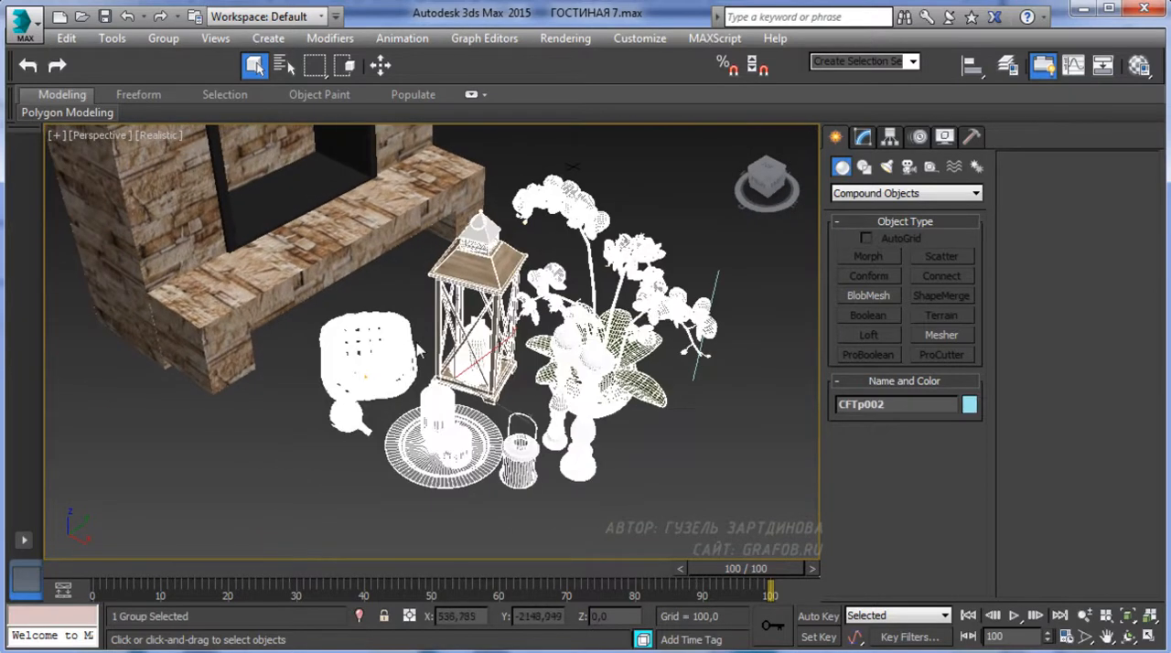
left_click(163, 37)
left_click(179, 112)
Delete the wicker basket together with its artichokes from the decor group
left_click(355, 373)
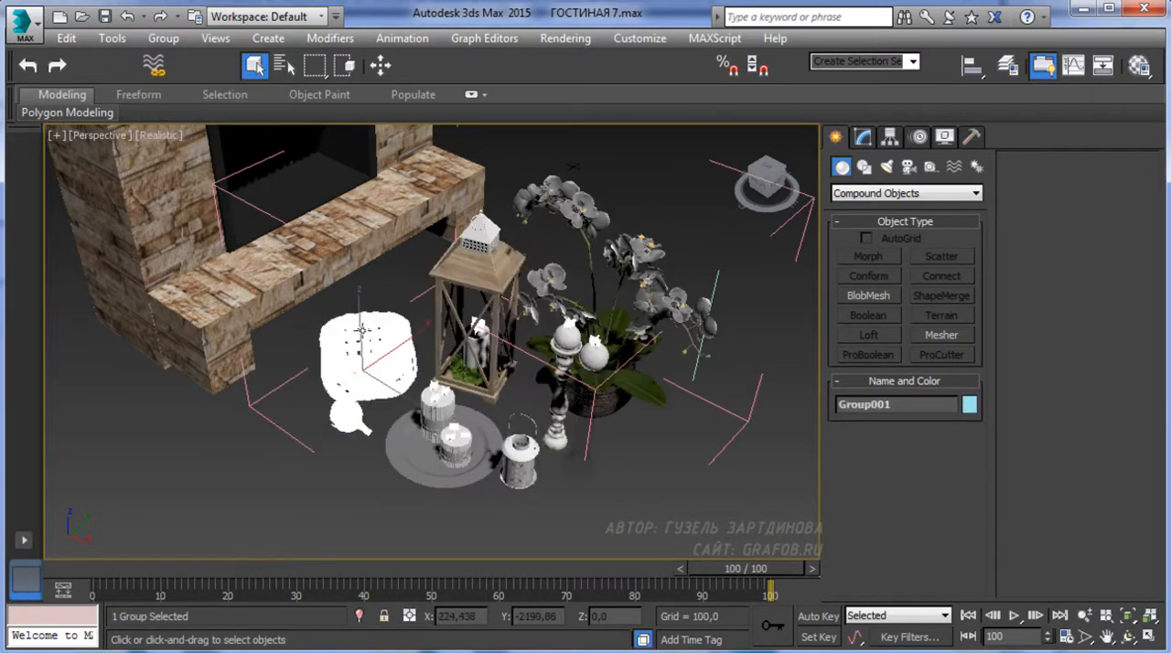
scroll(348, 446, "up", 5)
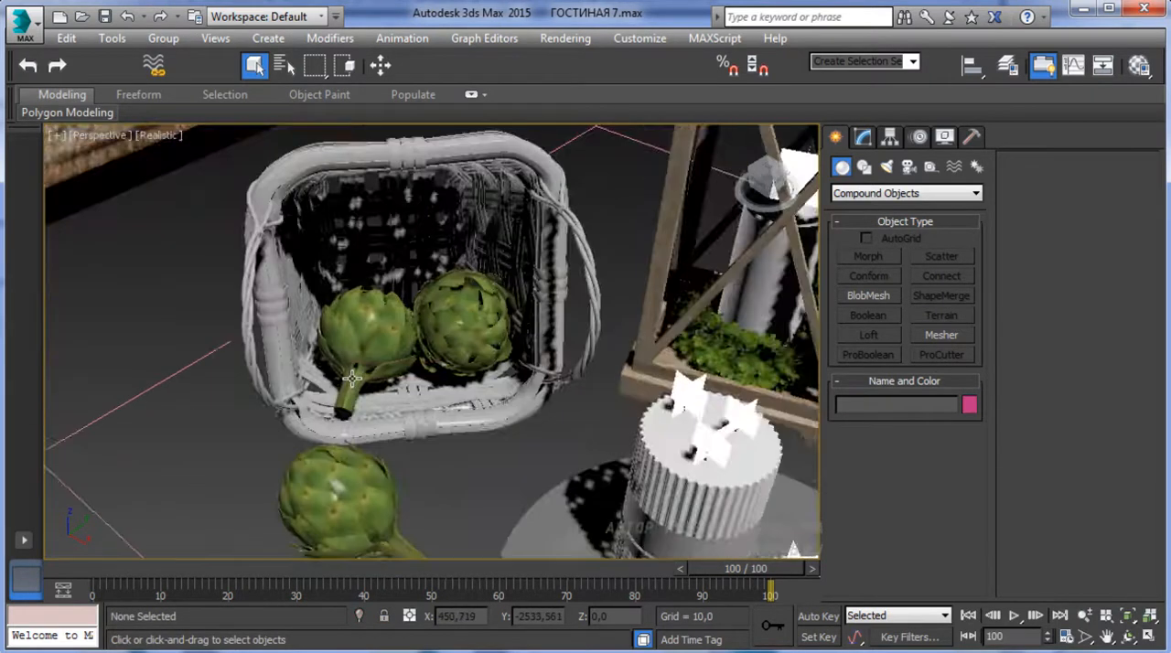
key("Delete")
scroll(384, 370, "down", 3)
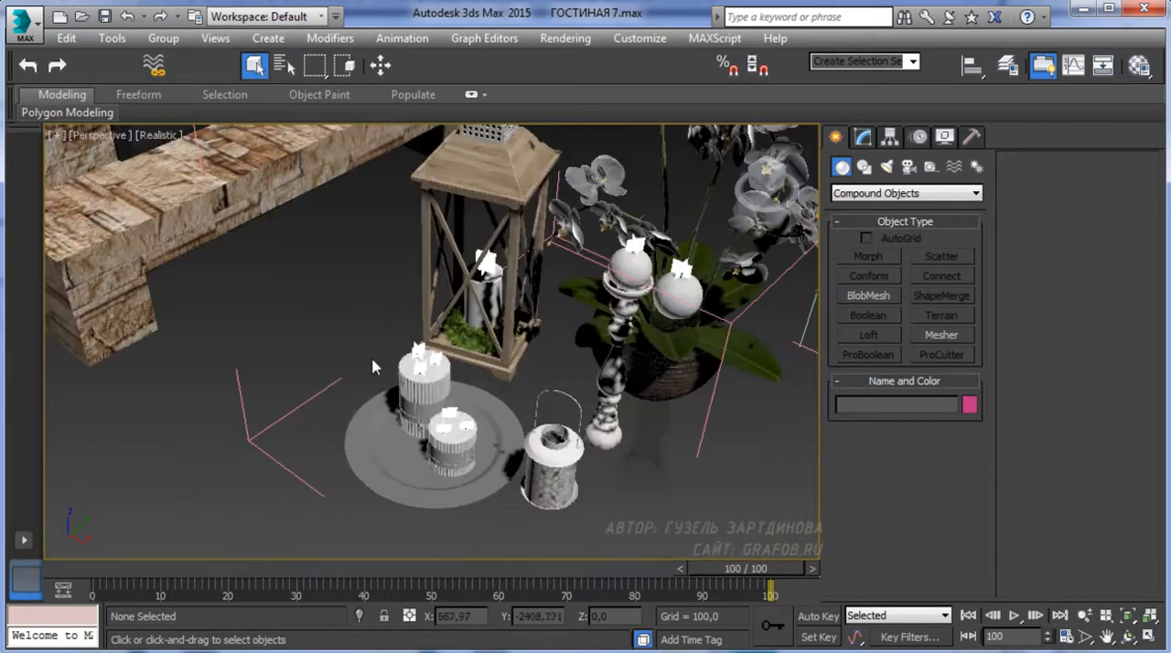
Delete the round plate beneath the two pillar candles
left_click(658, 356)
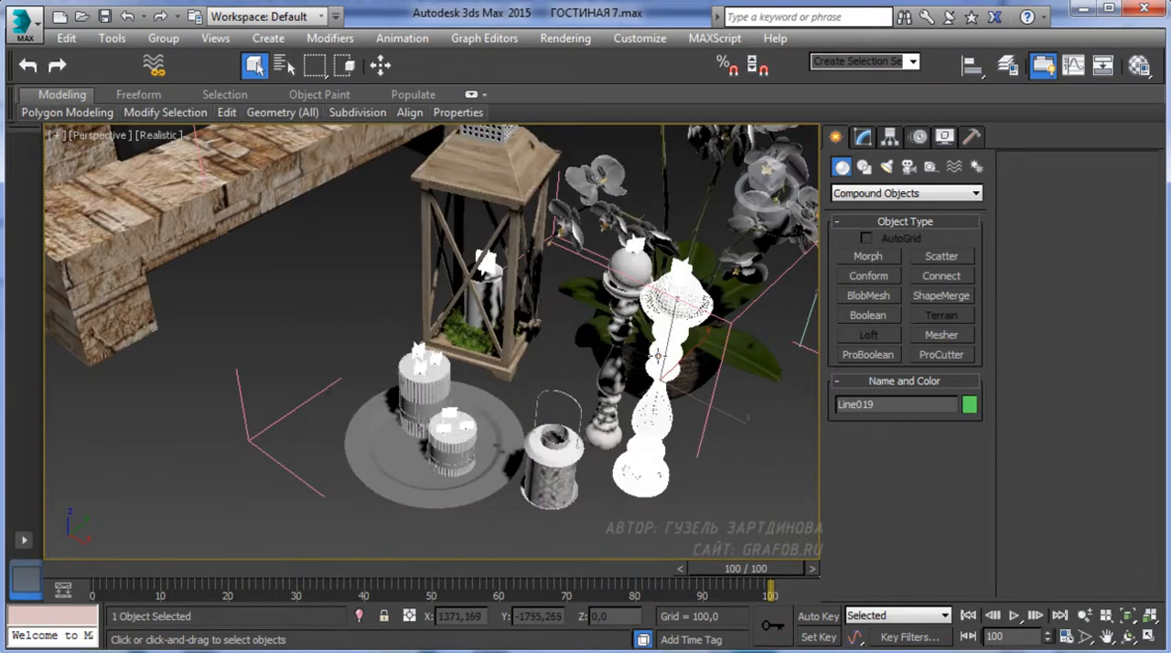
left_click(608, 402, "ctrl")
left_click(547, 460, "ctrl")
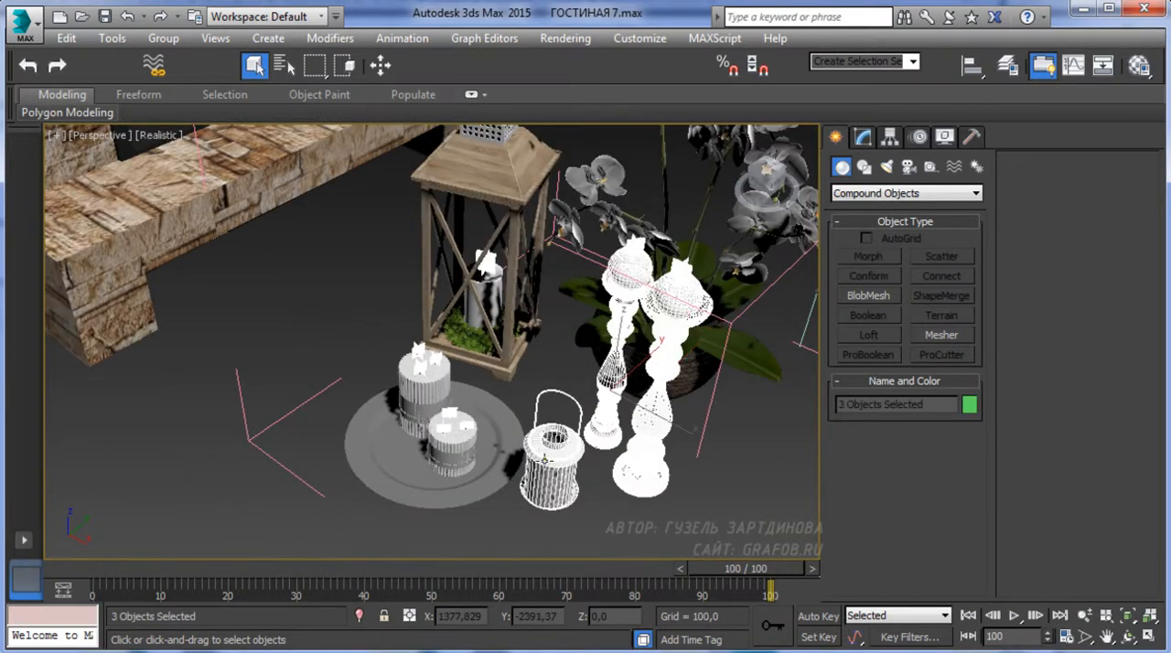
left_click(450, 454)
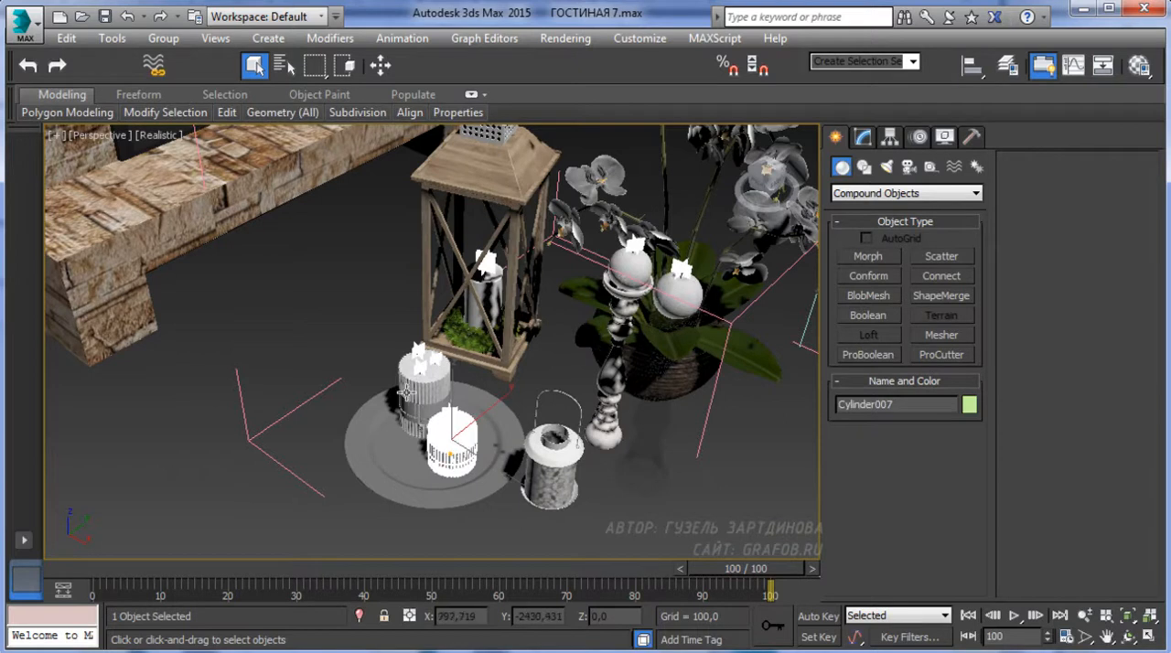
left_click(472, 404)
key("Delete")
Move the large wooden lantern over the left end of the fireplace's stone ledge
left_click(490, 312)
middle_click_drag(490, 312, 277, 403, "alt")
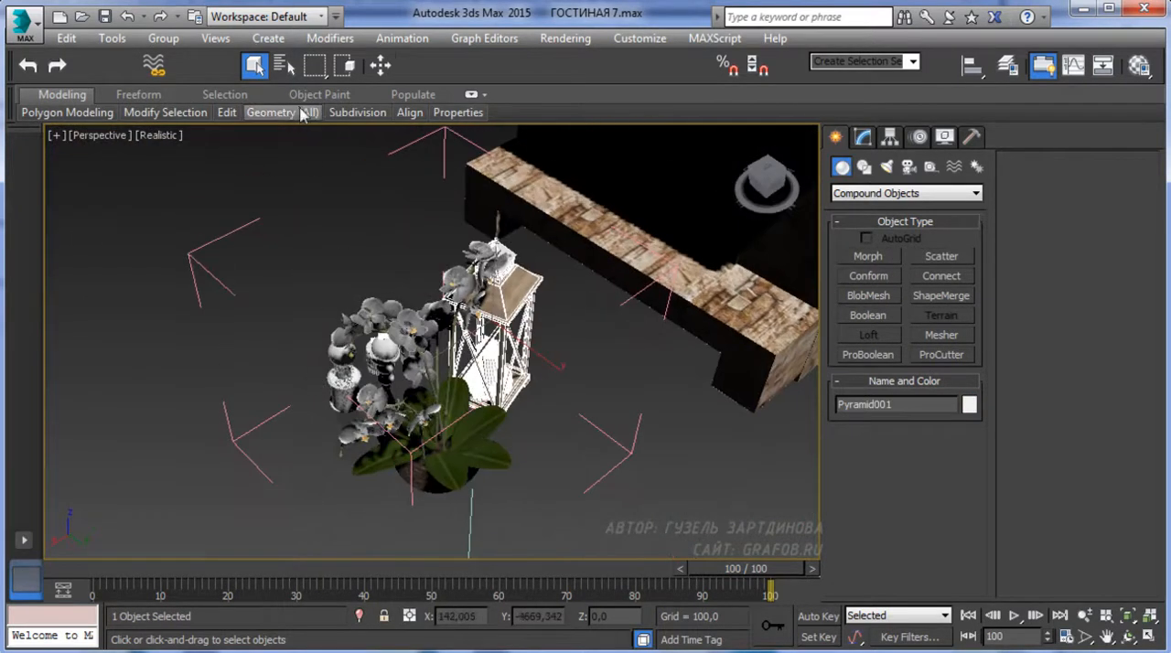
left_click(383, 69)
middle_click_drag(430, 375, 512, 320, "alt")
middle_click_drag(512, 320, 477, 416)
left_click_drag(457, 346, 606, 243)
middle_click_drag(606, 244, 631, 423, "alt")
left_click_drag(651, 322, 509, 339)
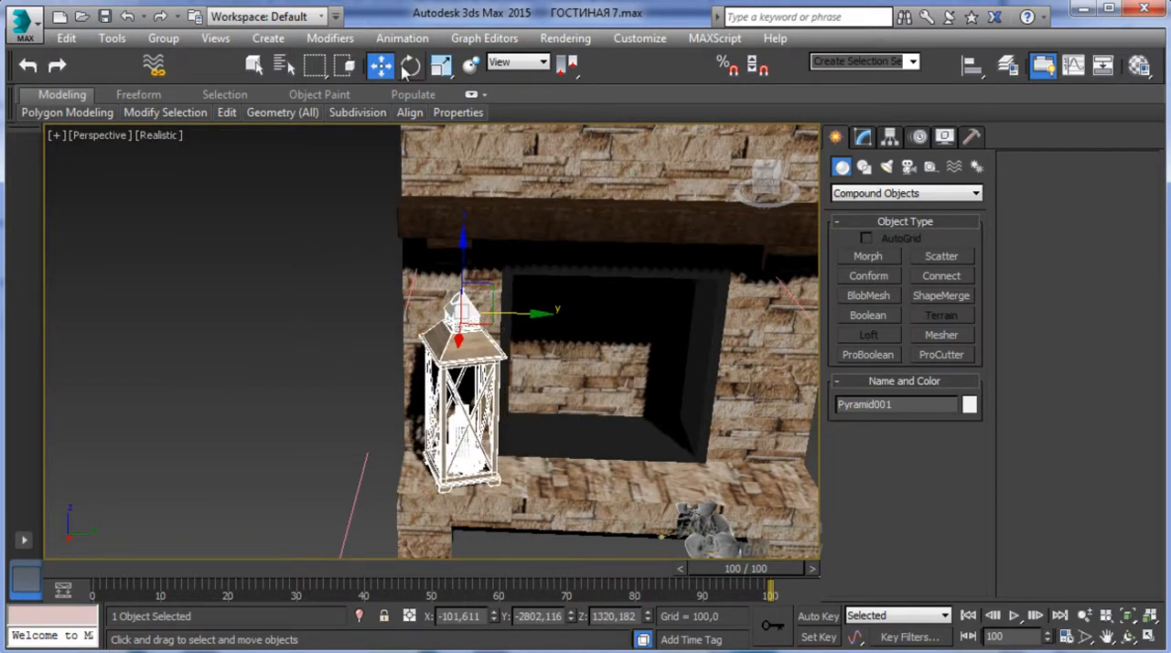
Scale the wooden lantern down slightly and lower it until it stands on the stone ledge
left_click(441, 68)
middle_click_drag(494, 394, 520, 344, "alt")
left_click_drag(451, 309, 460, 329)
left_click(380, 65)
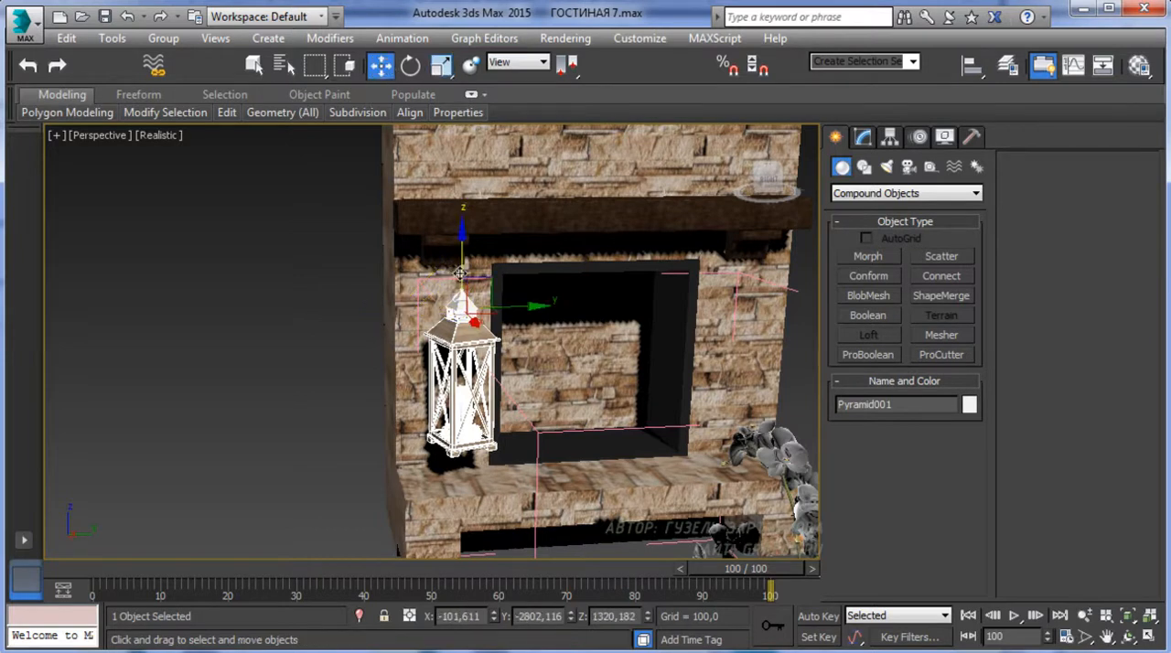
left_click_drag(460, 273, 460, 315)
scroll(461, 311, "up", 10)
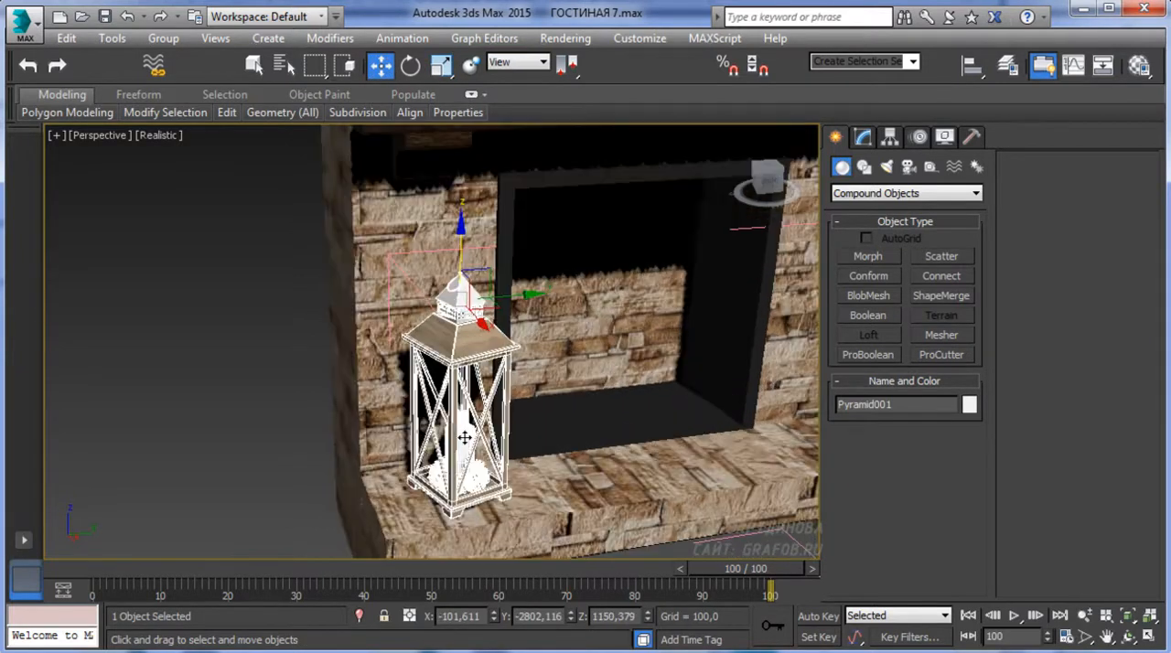
left_click_drag(456, 176, 456, 182)
middle_click_drag(456, 182, 399, 182)
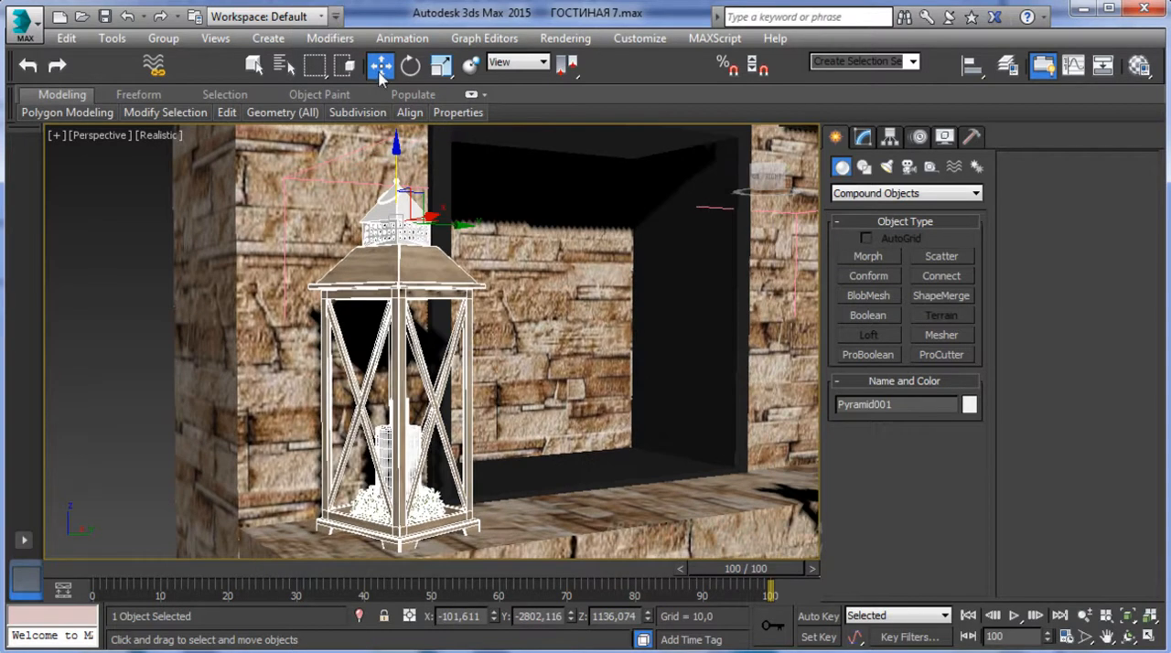
Rotate the wooden lantern about its vertical axis to about 113 degrees
left_click(401, 75)
left_click_drag(367, 217, 452, 219)
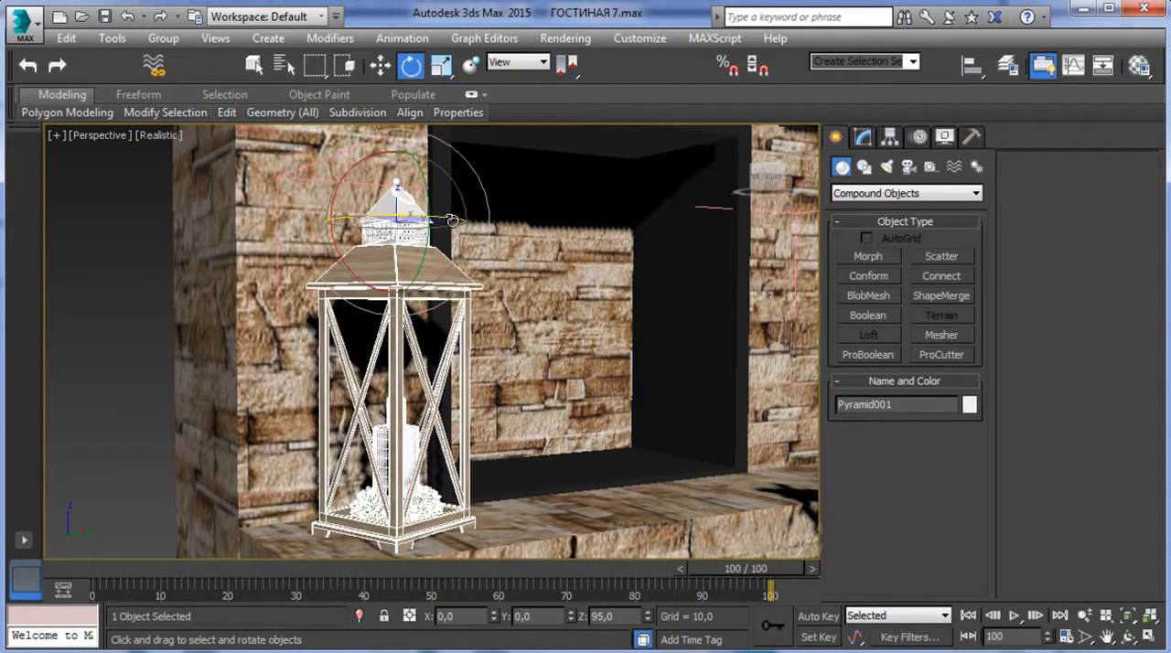
scroll(452, 219, "down", 6)
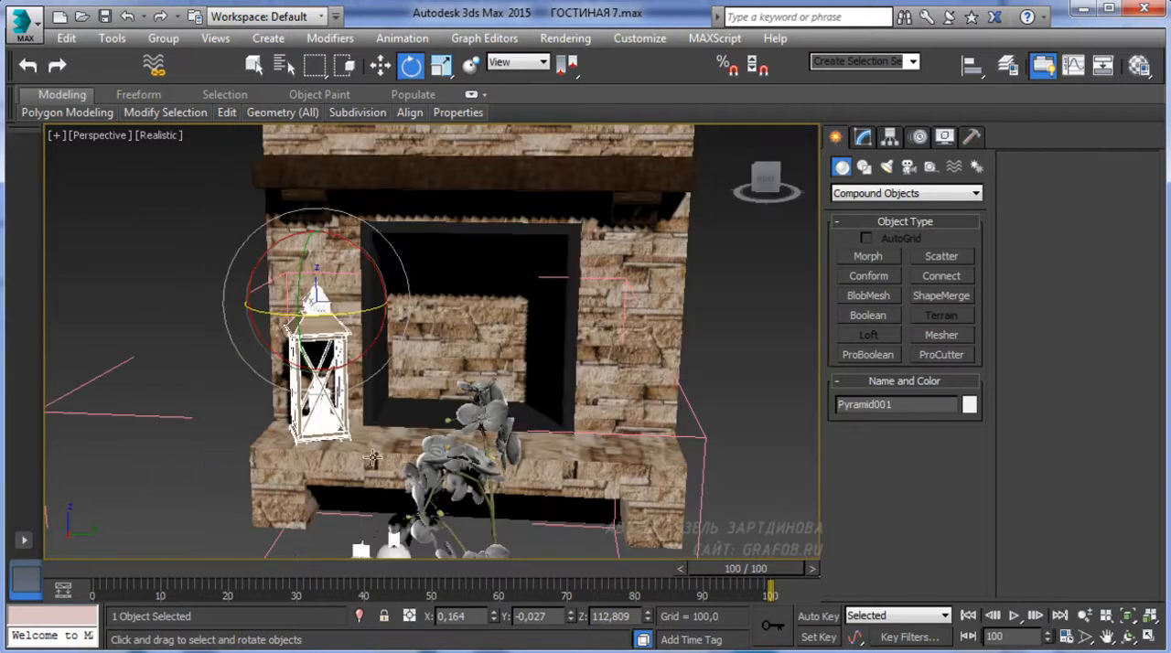
In the wireframe top view, move the larger candlestick to the left of the smaller one, in front of the orchid
left_click(345, 524)
middle_click_drag(345, 524, 429, 344)
left_click(494, 418)
key("t")
scroll(394, 388, "down", 2)
scroll(293, 428, "up", 4)
scroll(372, 382, "up", 1)
key("F3")
scroll(476, 321, "up", 3)
left_click(446, 312)
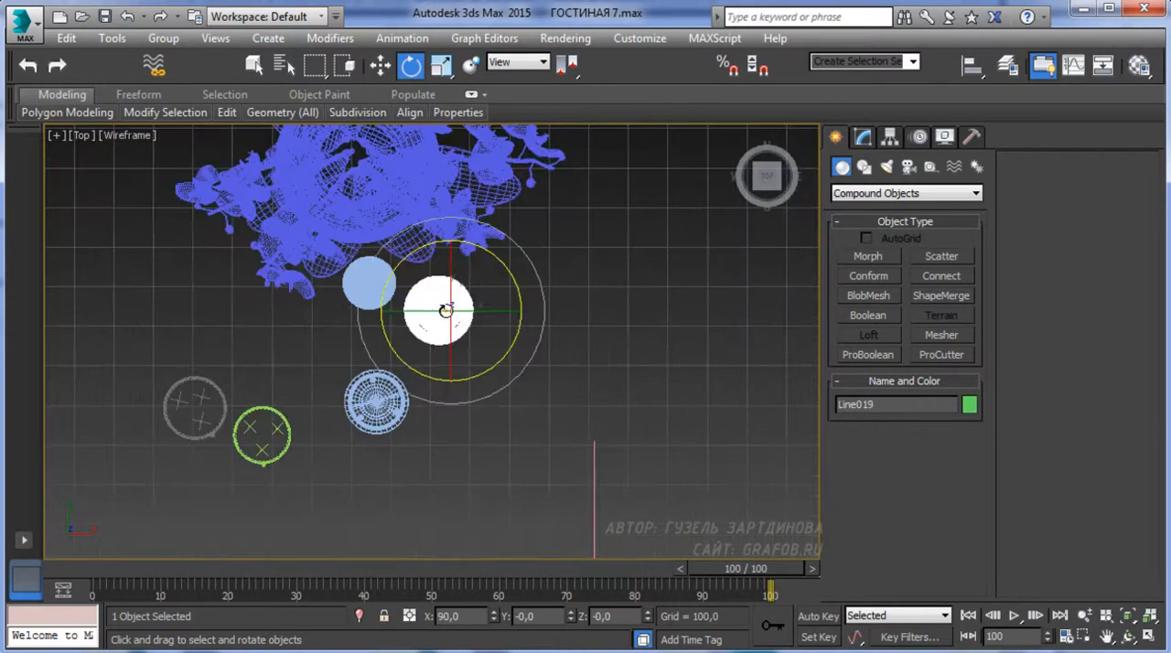
key("w")
left_click_drag(476, 309, 337, 301)
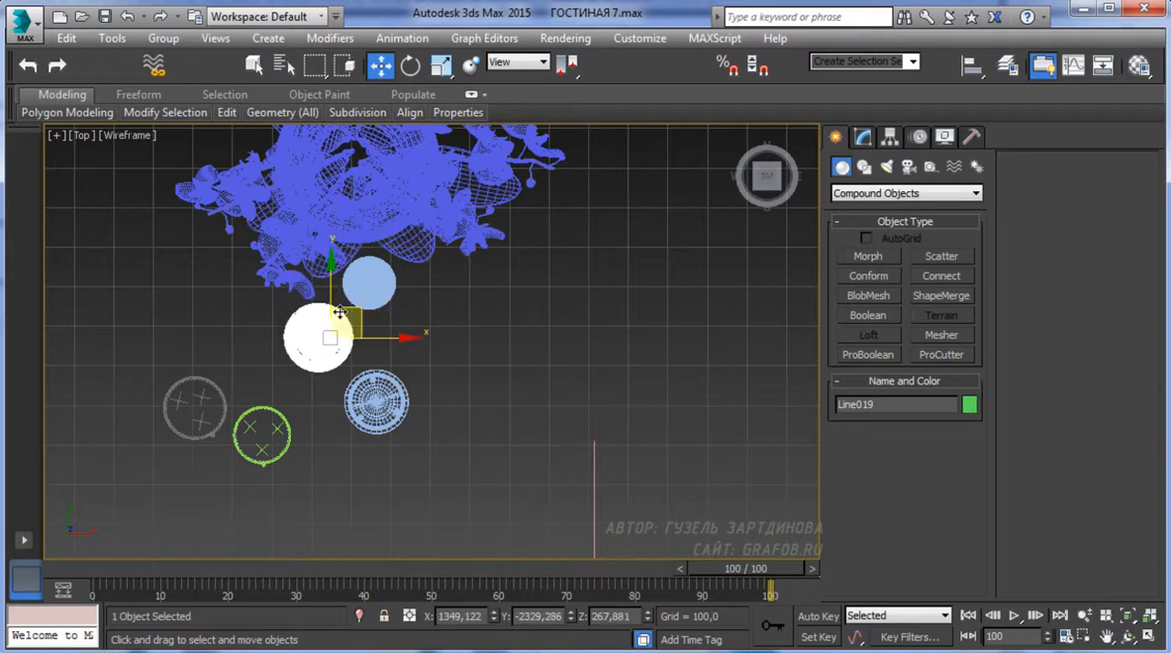
Place the light green pillar candle in front of the smaller candlestick and shift the small metal lantern further away from the orchid
left_click(272, 424)
left_click_drag(300, 434, 381, 297)
left_click(361, 414)
left_click_drag(361, 414, 361, 489)
Place the grey pillar candle in line between the green candle and the metal lantern, and space the lantern slightly further out
left_click(202, 413)
left_click(202, 414)
left_click_drag(248, 430, 431, 429)
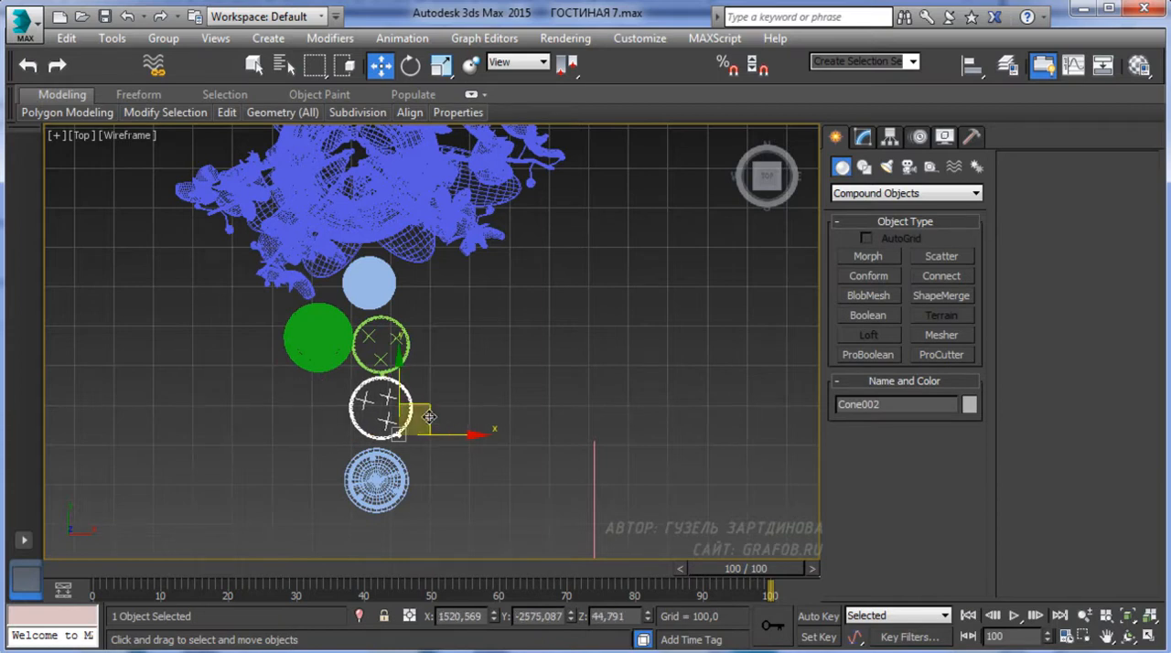
left_click_drag(394, 378, 394, 395)
left_click(392, 478)
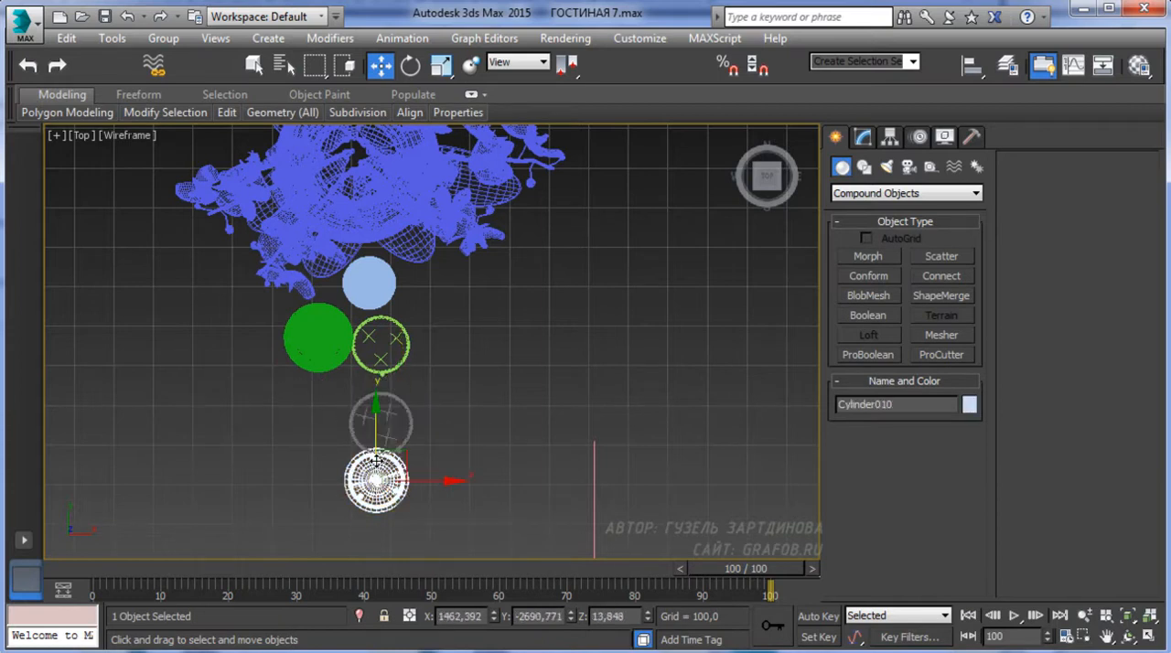
left_click_drag(377, 457, 376, 487)
Shift the larger candlestick beside the gap between the two pillar candles and return to the shaded perspective view
left_click(319, 339)
mouse_move(328, 305)
left_mouse_down()
mouse_move(350, 364)
mouse_move(389, 383)
mouse_move(341, 360)
mouse_move(378, 382)
left_mouse_up()
middle_click_drag(408, 352, 409, 389)
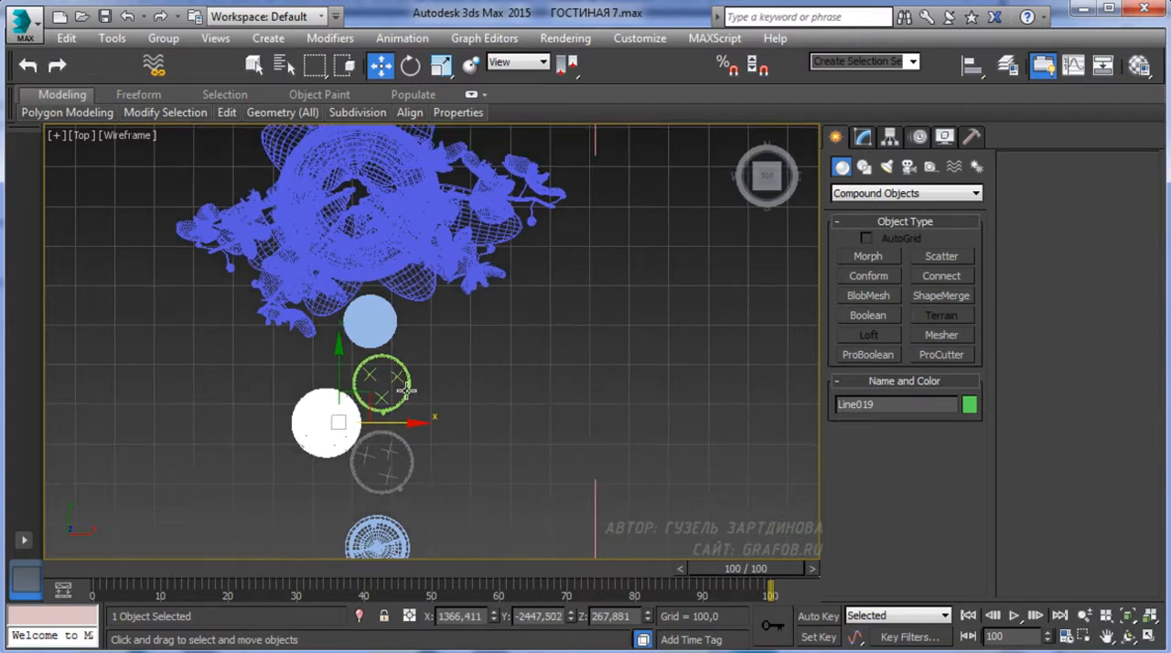
key("p")
key("F3")
scroll(448, 462, "down", 5)
middle_click_drag(449, 462, 361, 382, "alt")
middle_click_drag(482, 456, 494, 343)
middle_click_drag(509, 405, 436, 359, "alt")
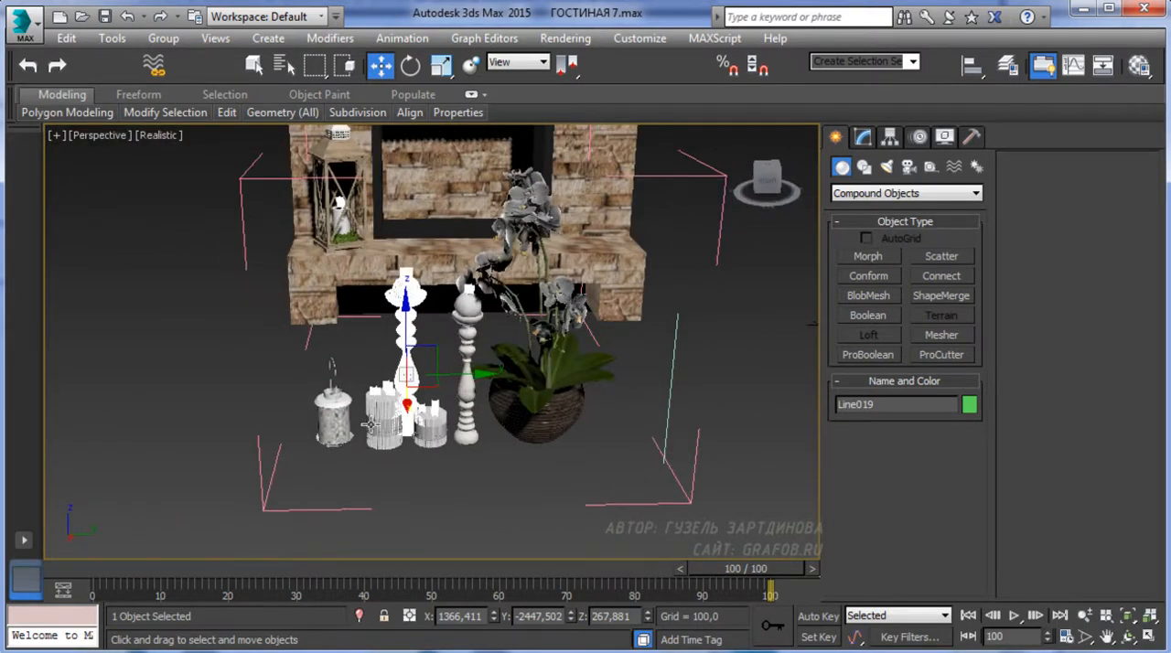
Move both candlesticks together along the Y axis to the metal lantern's end of the row
left_click(346, 421)
left_click_drag(382, 440, 341, 446)
left_click(407, 366)
left_click(477, 376, "ctrl")
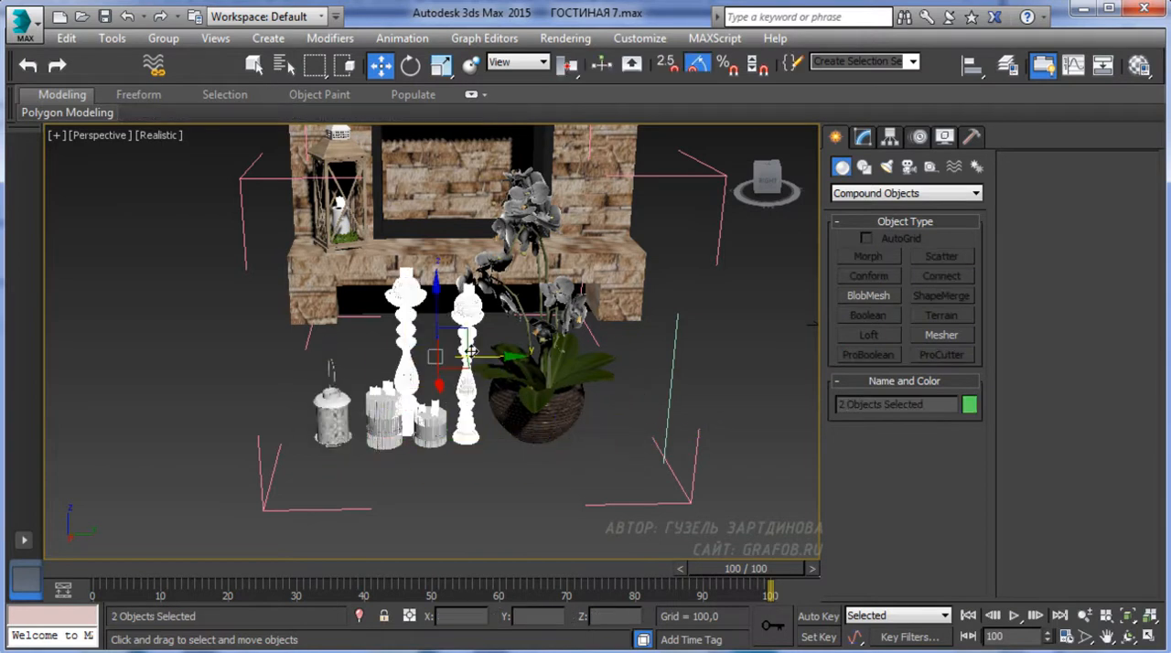
left_click_drag(485, 361, 322, 357)
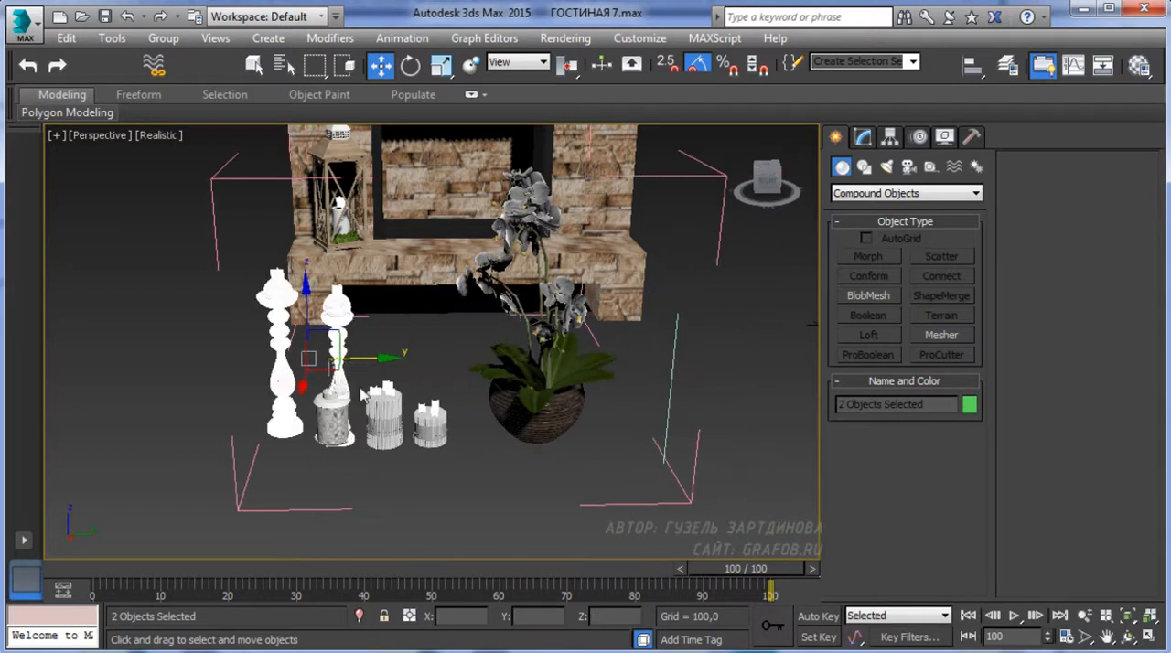
middle_click_drag(322, 357, 370, 385, "alt")
Rotate the two candlesticks together 35 degrees about the vertical axis and reposition the larger one on its own
left_click(410, 67)
left_click_drag(291, 401, 316, 383)
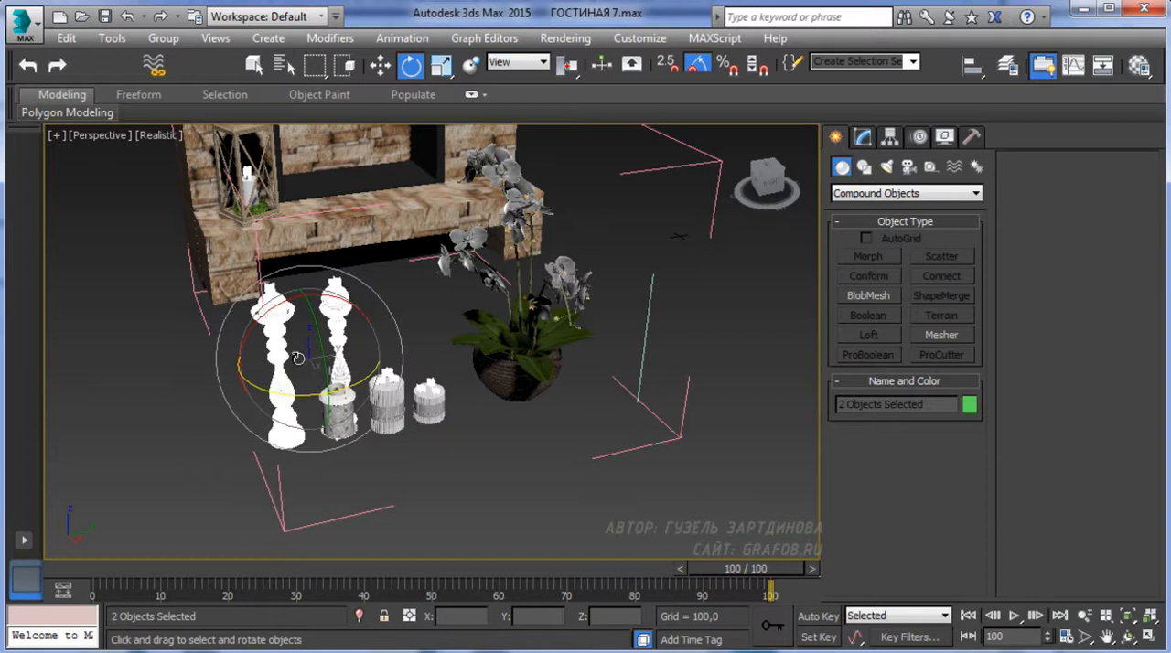
left_click(285, 366)
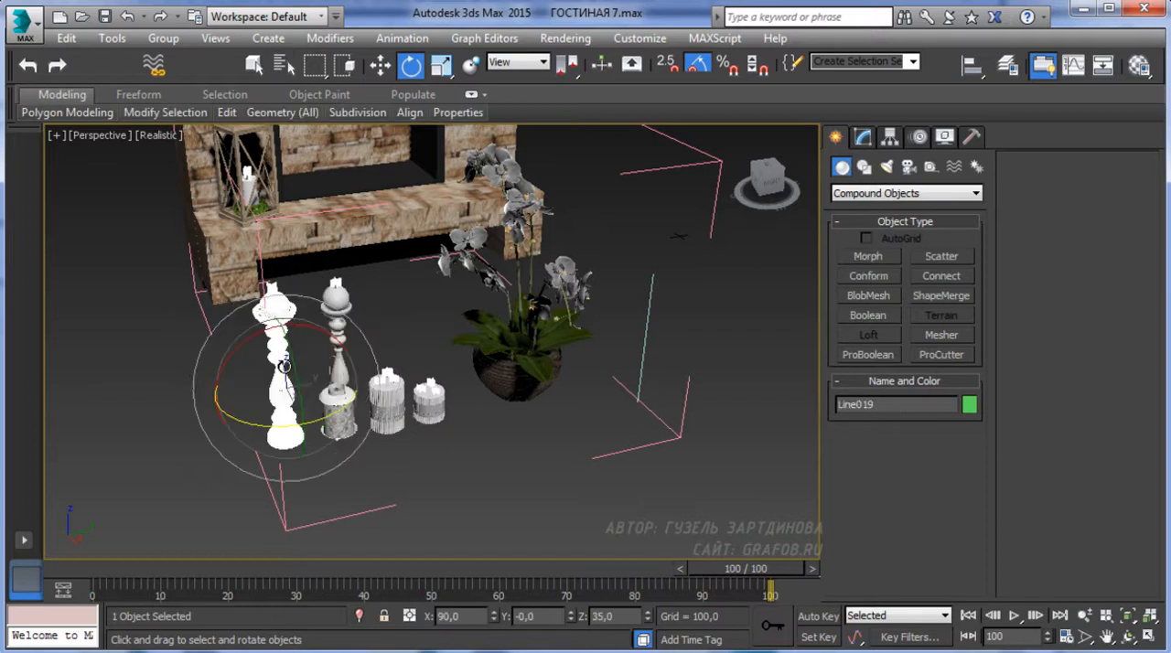
left_click(379, 67)
left_click_drag(340, 373, 364, 369)
middle_click_drag(363, 369, 334, 414, "alt")
Move the small metal lantern along the row, away from the candlesticks
left_click(347, 424)
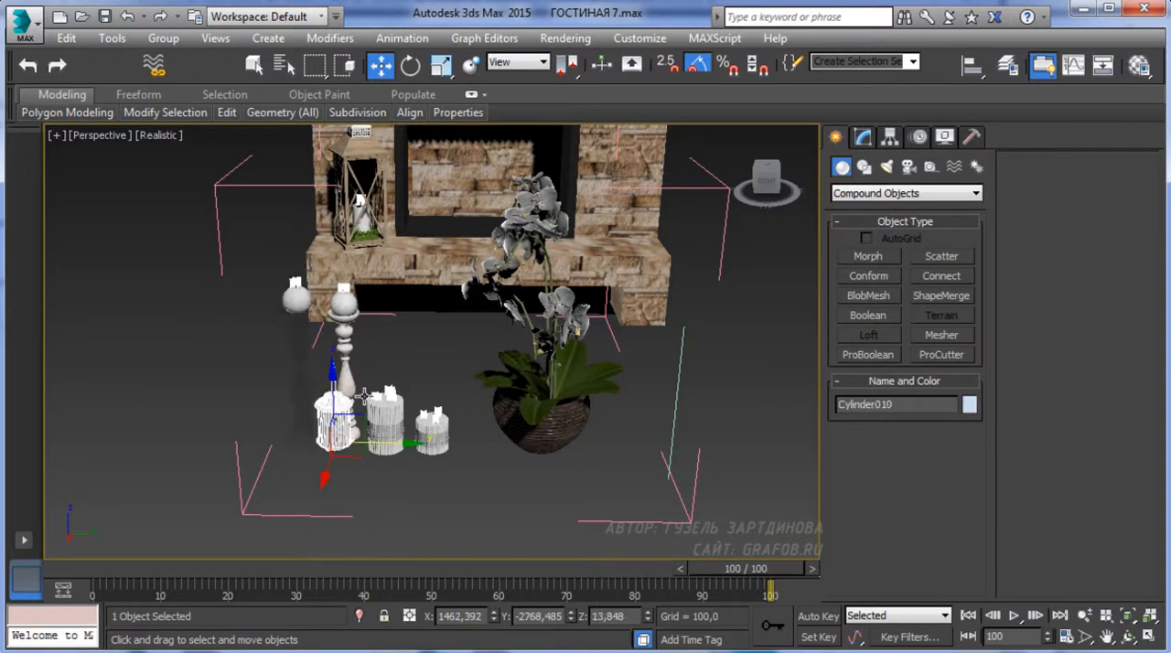
left_click_drag(390, 448, 526, 430)
middle_click_drag(448, 447, 611, 302, "alt")
Select the candlesticks, candles, metal lantern and orchid together and raise them vertically off the floor
left_click_drag(378, 478, 365, 518)
middle_click_drag(388, 522, 328, 471, "alt")
left_click(252, 475, "alt")
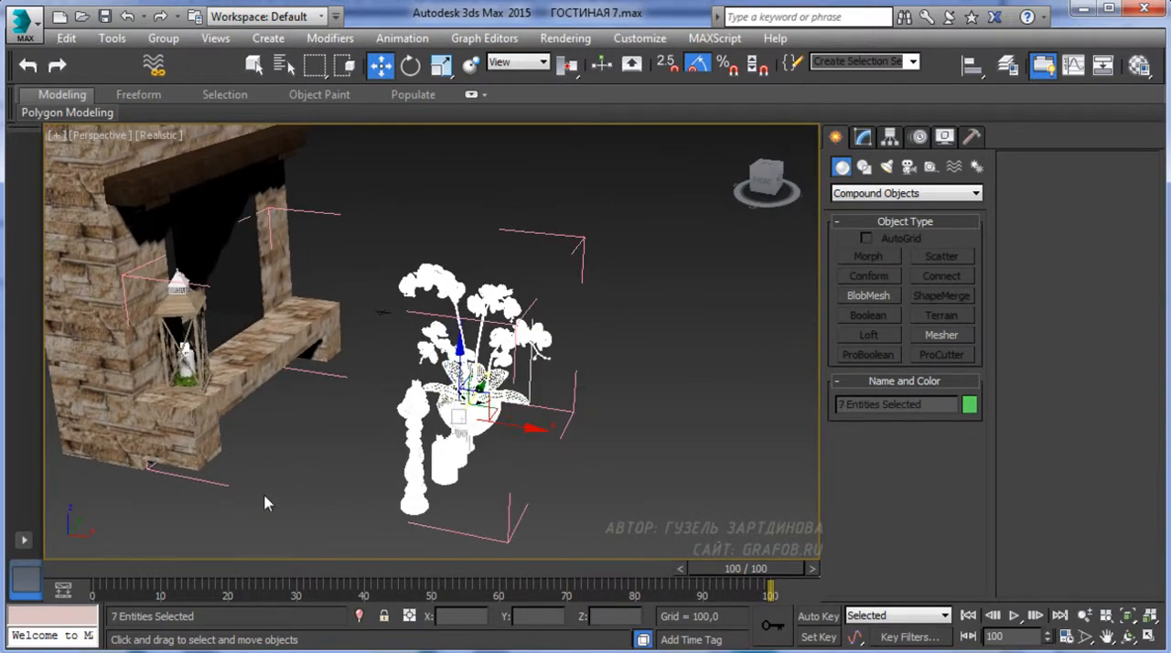
left_click_drag(458, 375, 457, 175)
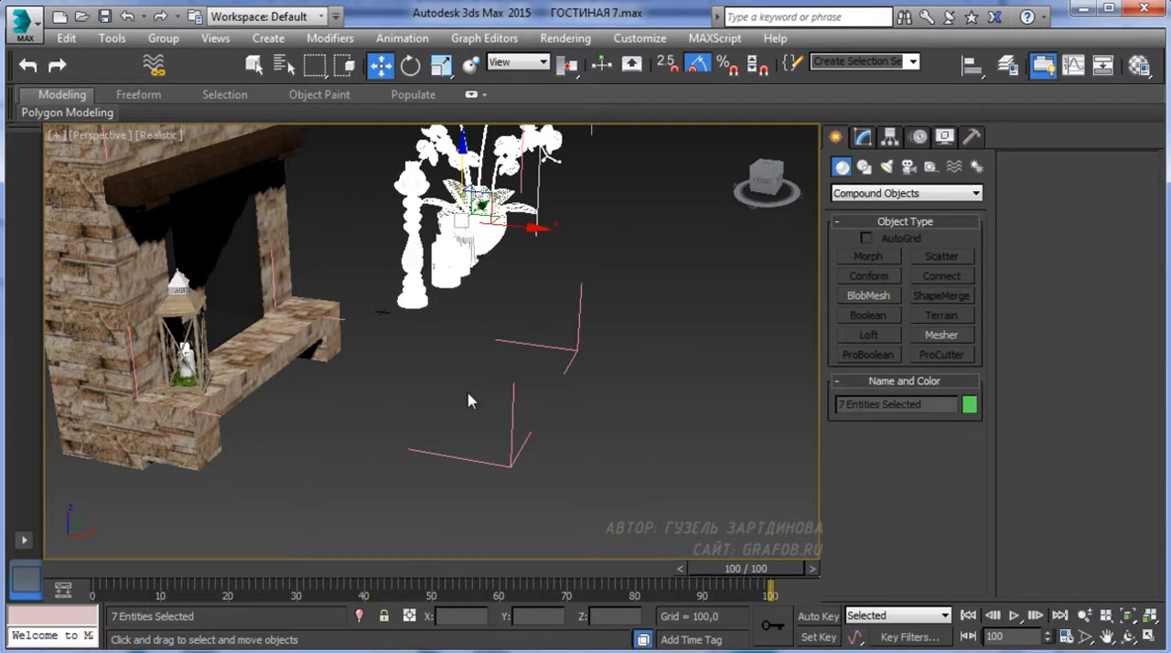
Move the seven selected decor pieces along X towards the fireplace in the front view and scale them down uniformly
key("f")
scroll(442, 410, "down", 2)
middle_click_drag(481, 364, 410, 491)
left_click_drag(583, 334, 590, 206)
left_click_drag(632, 258, 456, 261)
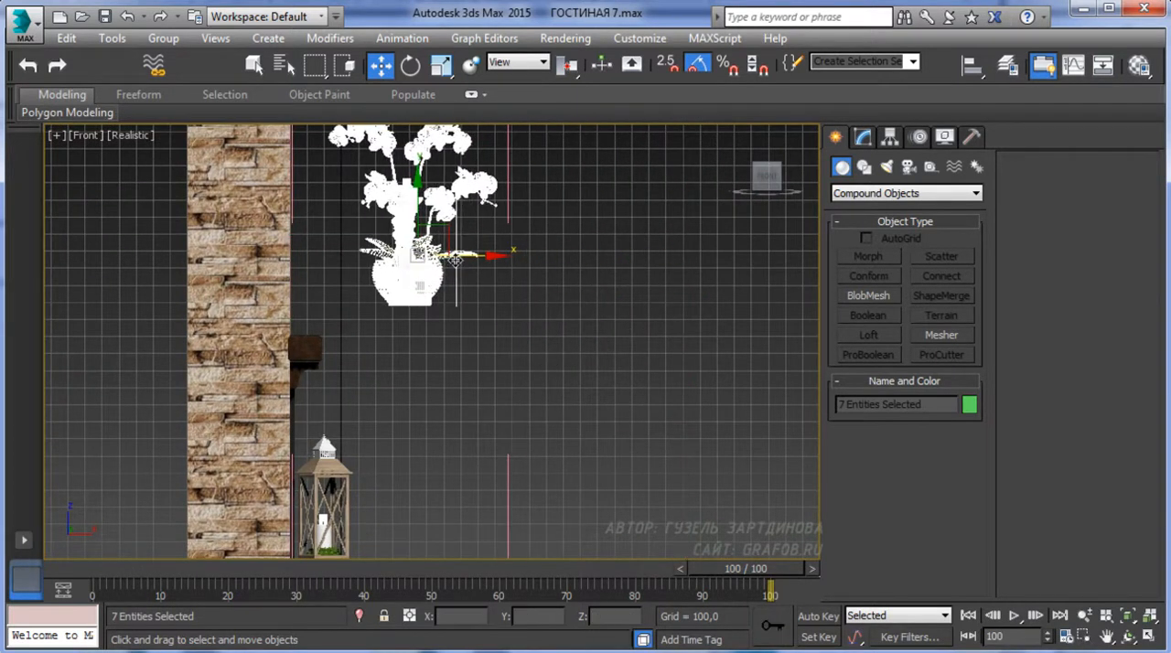
scroll(348, 385, "up", 2)
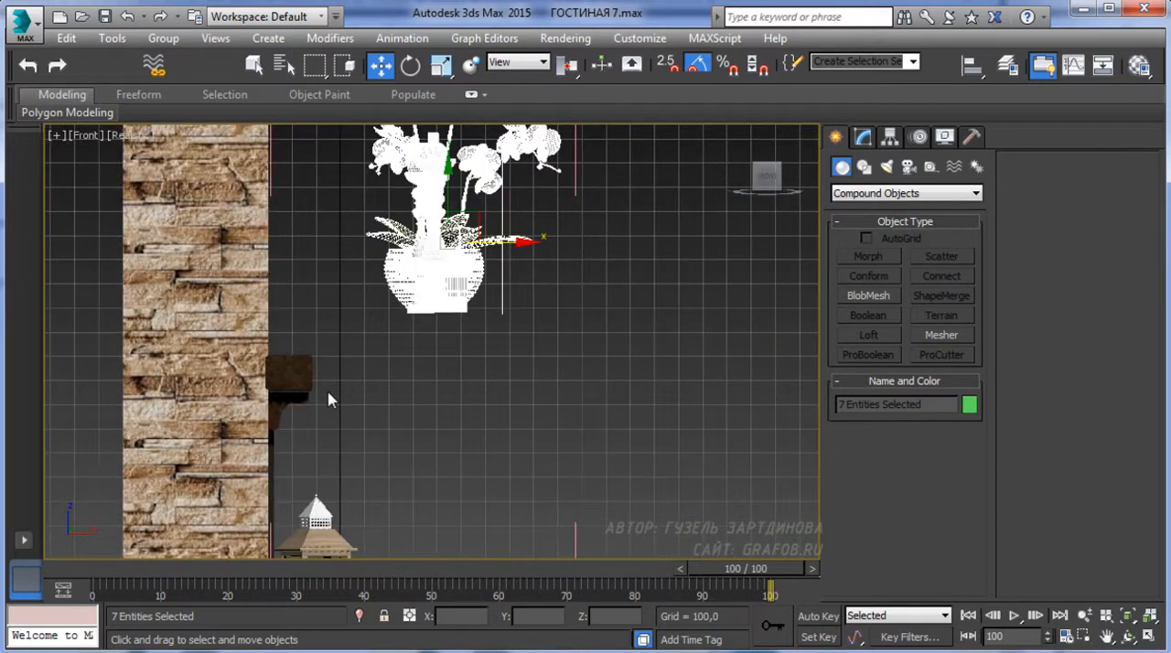
left_click(440, 66)
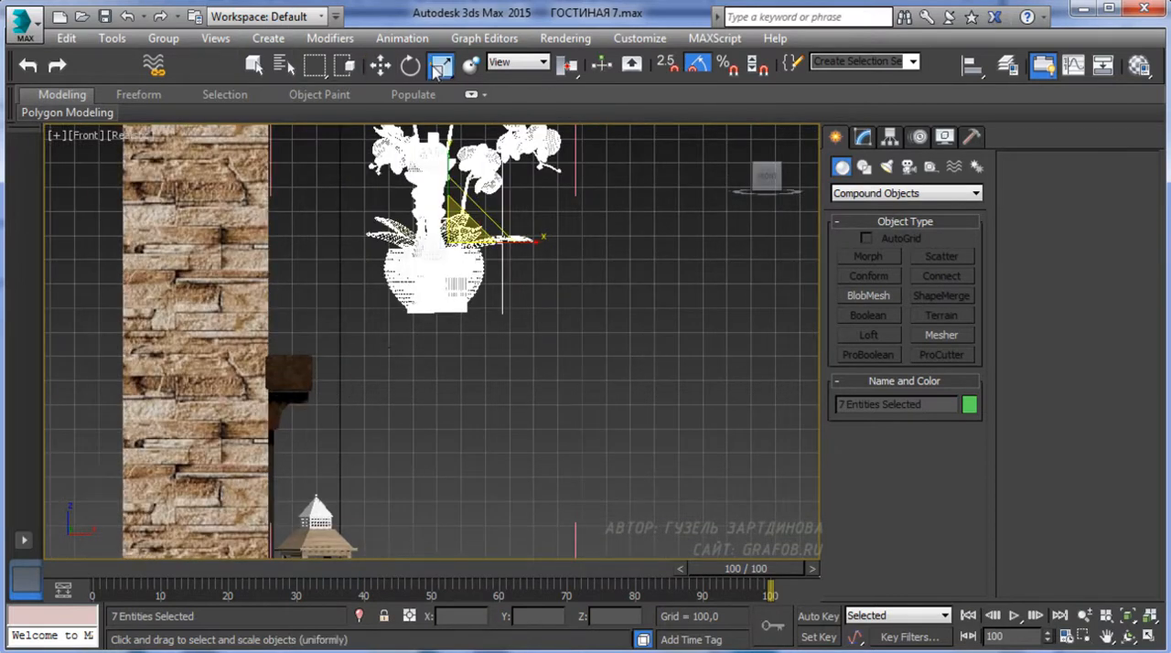
left_click_drag(458, 246, 474, 361)
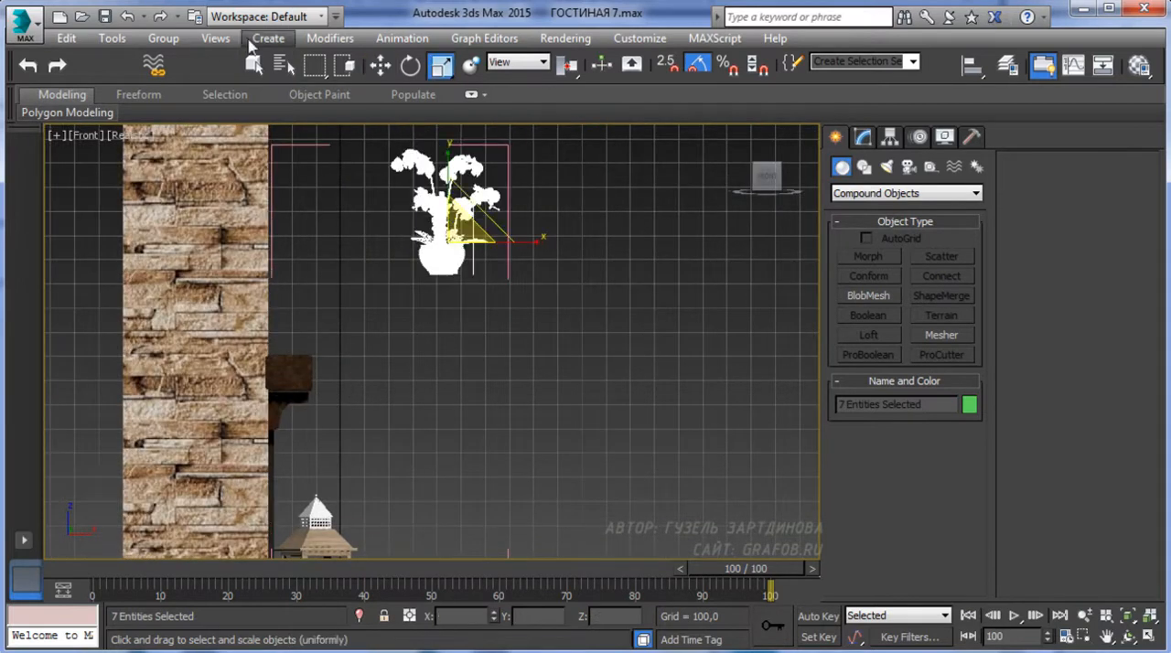
Position the selected decor pieces just above the mantel beam in the wireframe front view
left_click(381, 65)
key("F3")
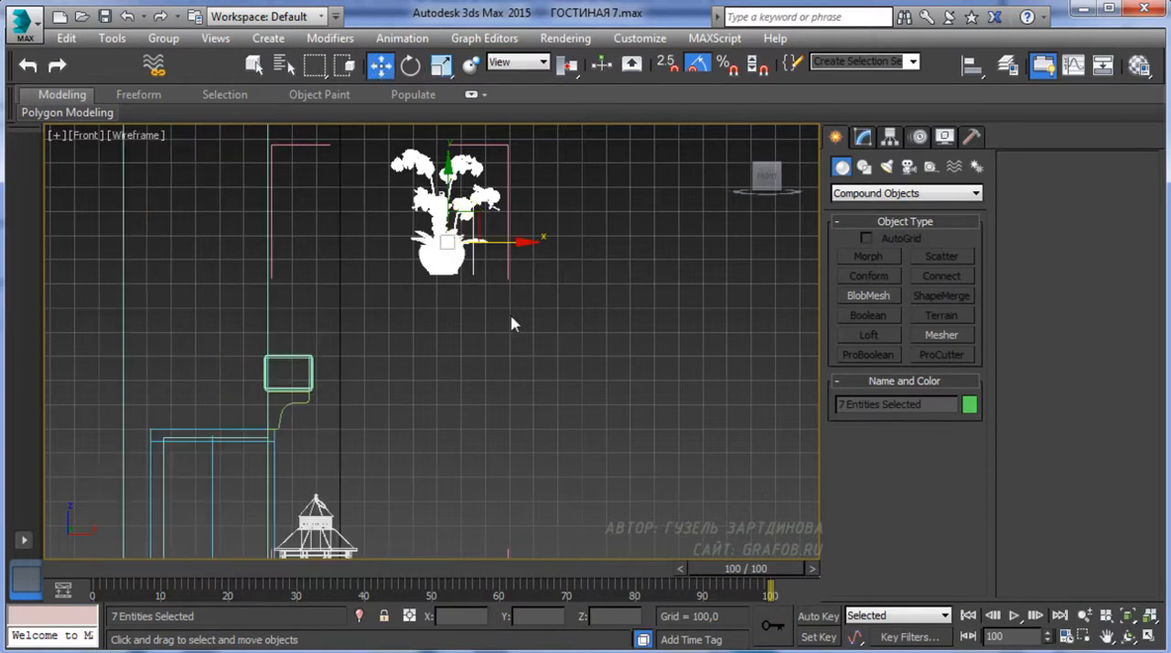
middle_click_drag(453, 327, 444, 368)
scroll(444, 368, "up", 2)
left_click_drag(479, 252, 296, 255)
left_click_drag(260, 208, 257, 353)
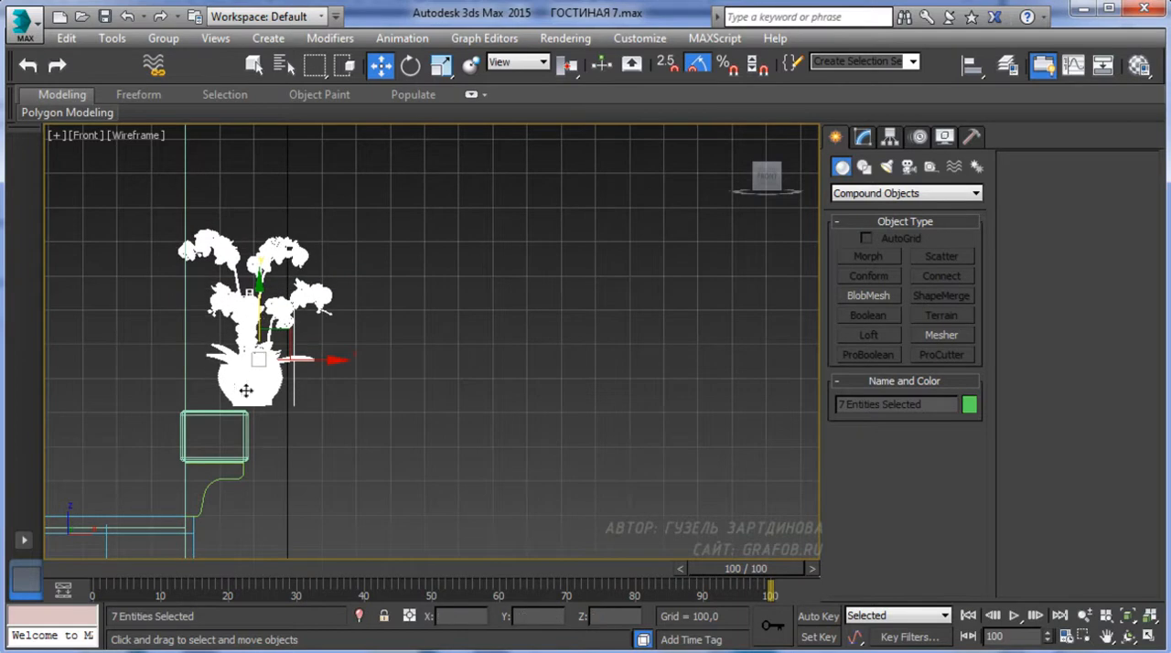
Open the nested fireplace groups and select the mantel beam on its own
left_click(244, 434)
middle_click_drag(276, 421, 296, 384)
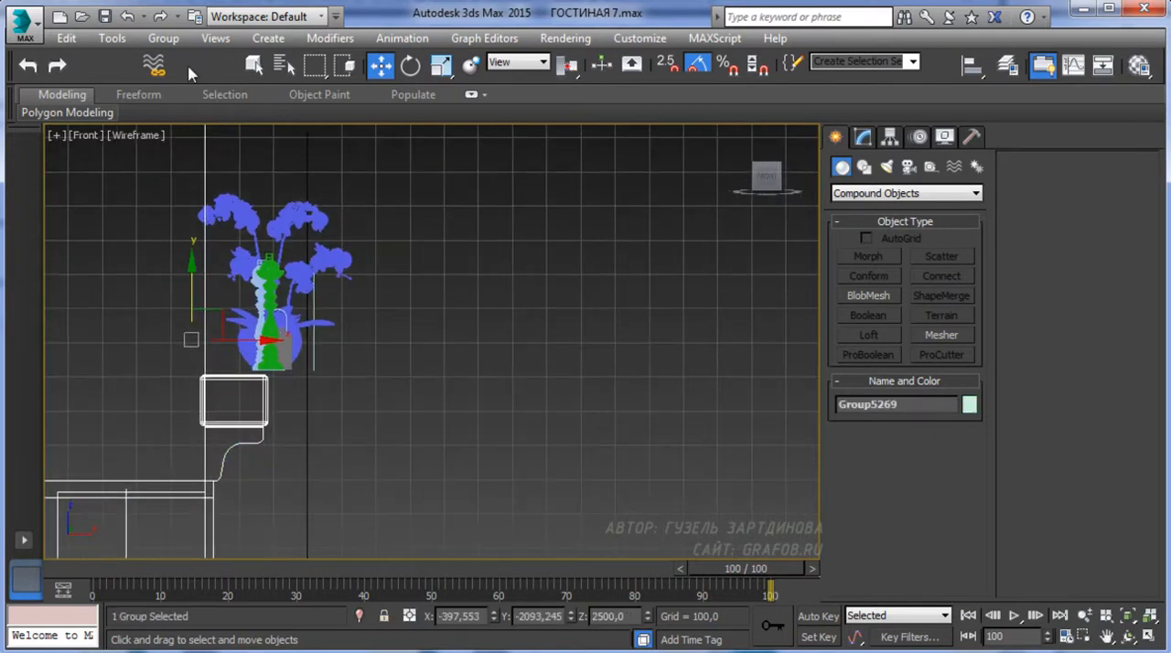
left_click(164, 37)
left_click(179, 109)
left_click(265, 413)
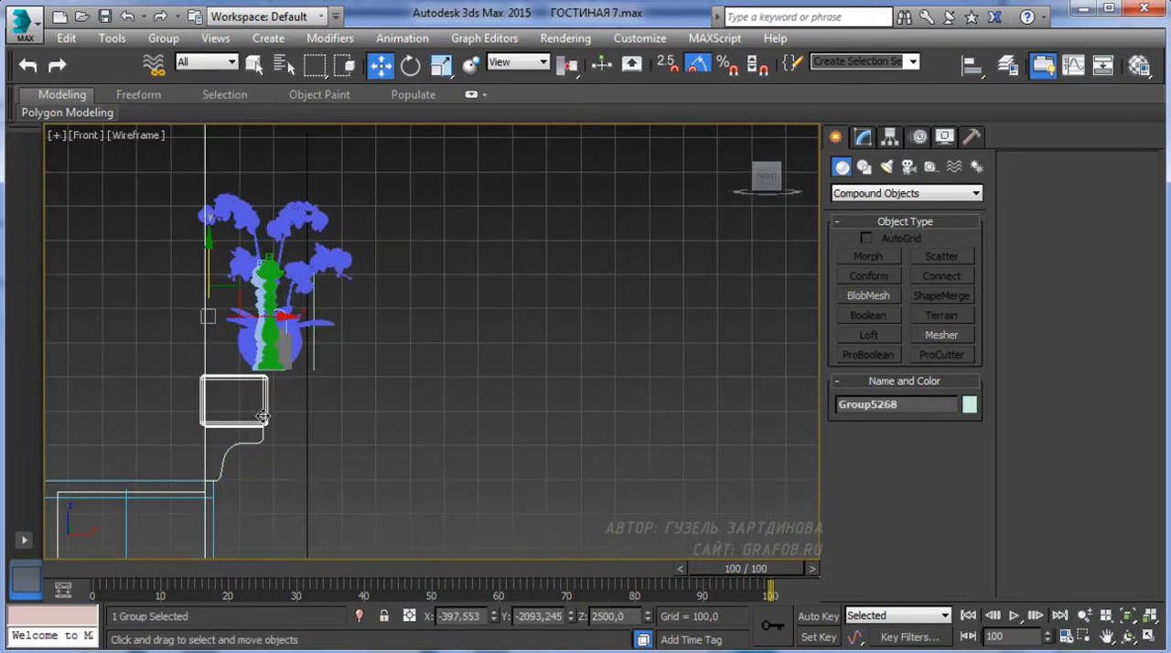
middle_click_drag(278, 310, 298, 279)
left_click(164, 37)
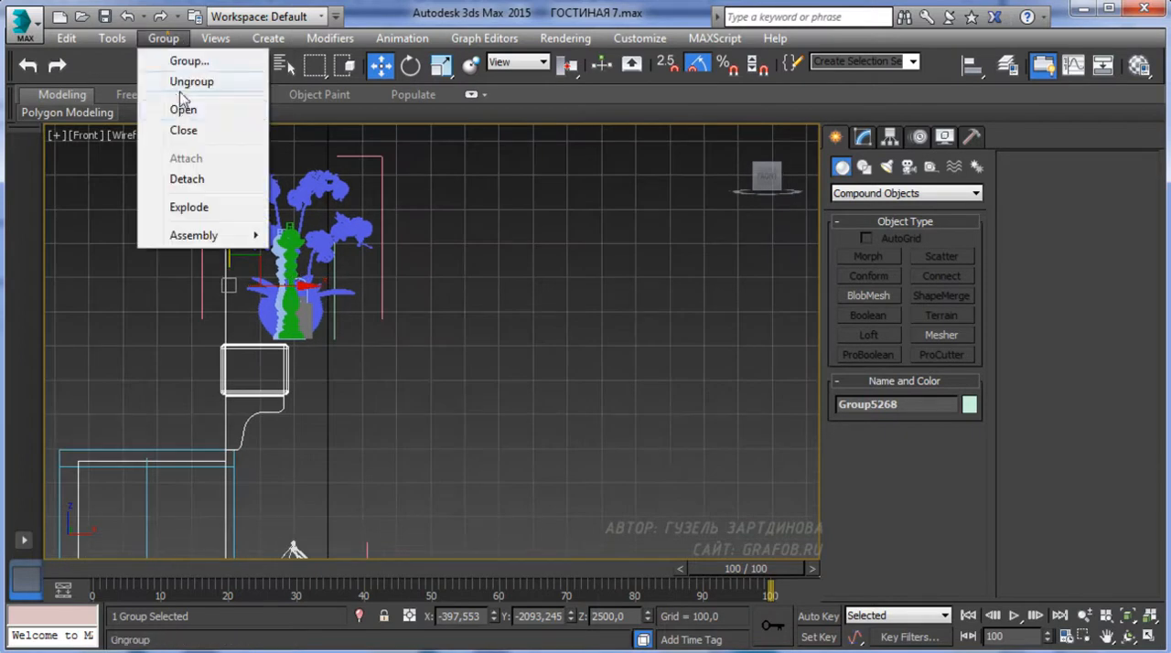
left_click(179, 109)
left_click(288, 367)
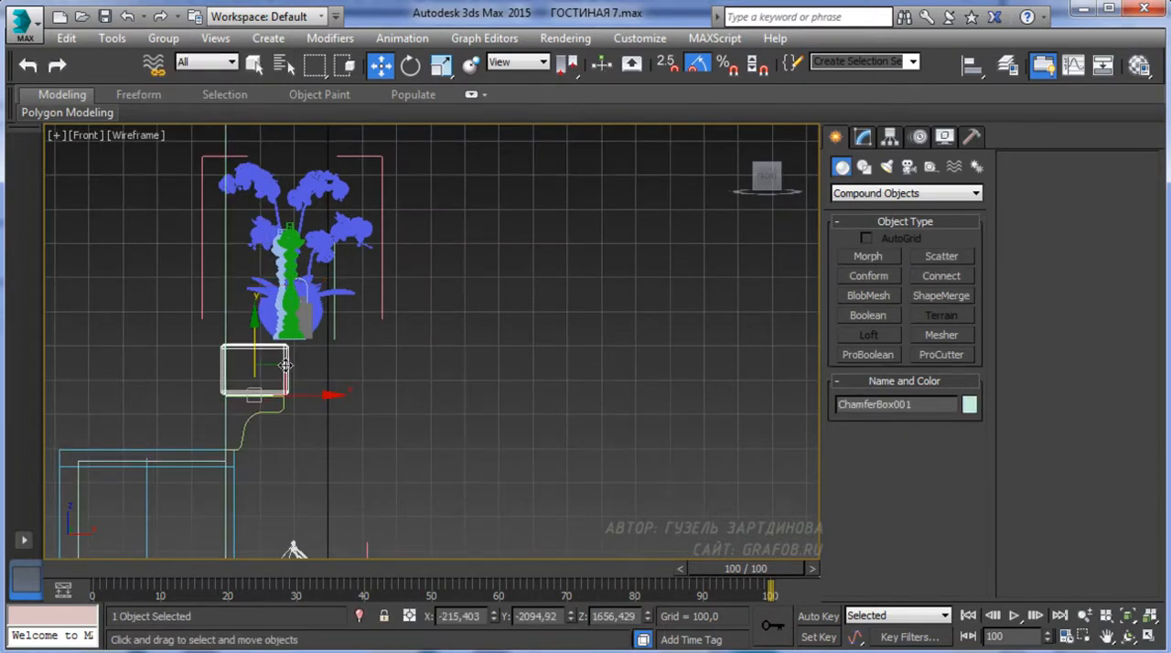
Widen the mantel beam along X so it projects further out, keeping its back edge against the wall
left_click_drag(308, 395, 334, 394)
left_click(440, 65)
key("w")
left_click(441, 65)
key("w")
Reselect the seven decor pieces and lower them onto the top of the mantel beam
left_click(309, 321)
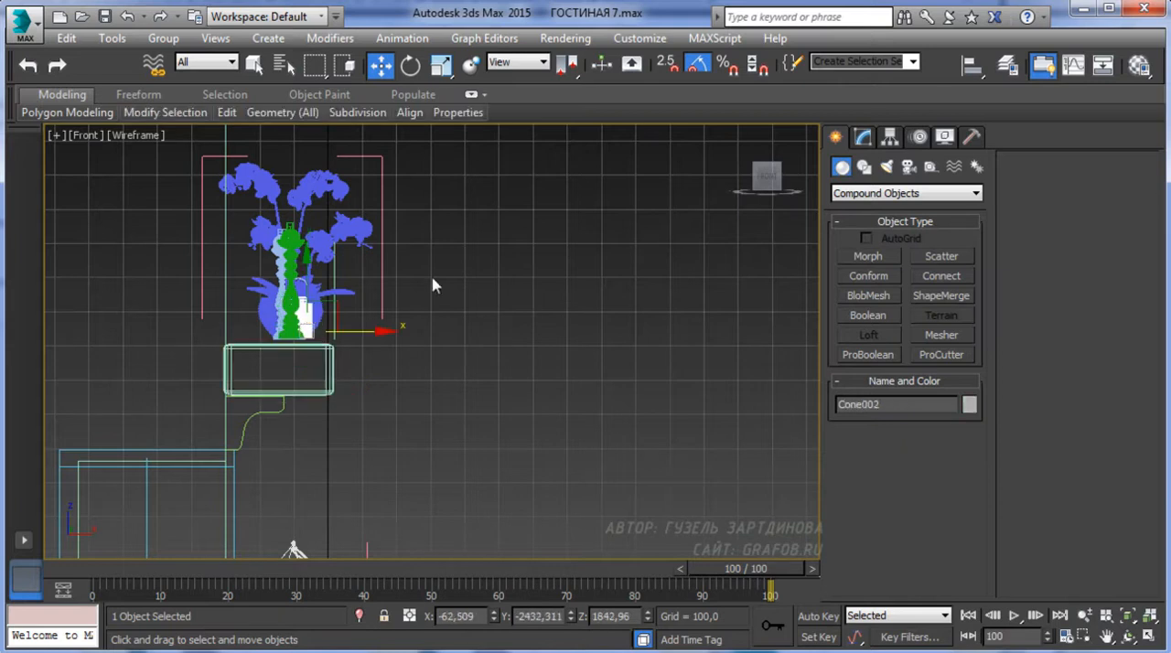
left_click(422, 207)
left_click_drag(257, 332, 259, 332)
scroll(330, 315, "down", 5)
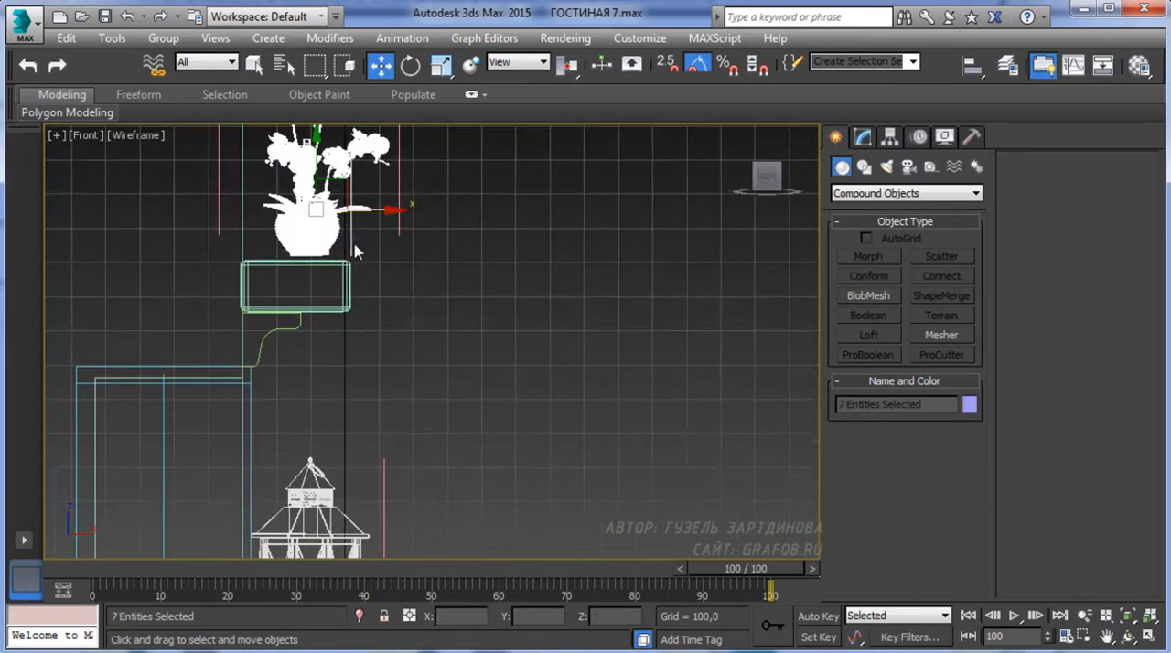
left_click_drag(328, 306, 328, 309)
scroll(379, 358, "up", 6)
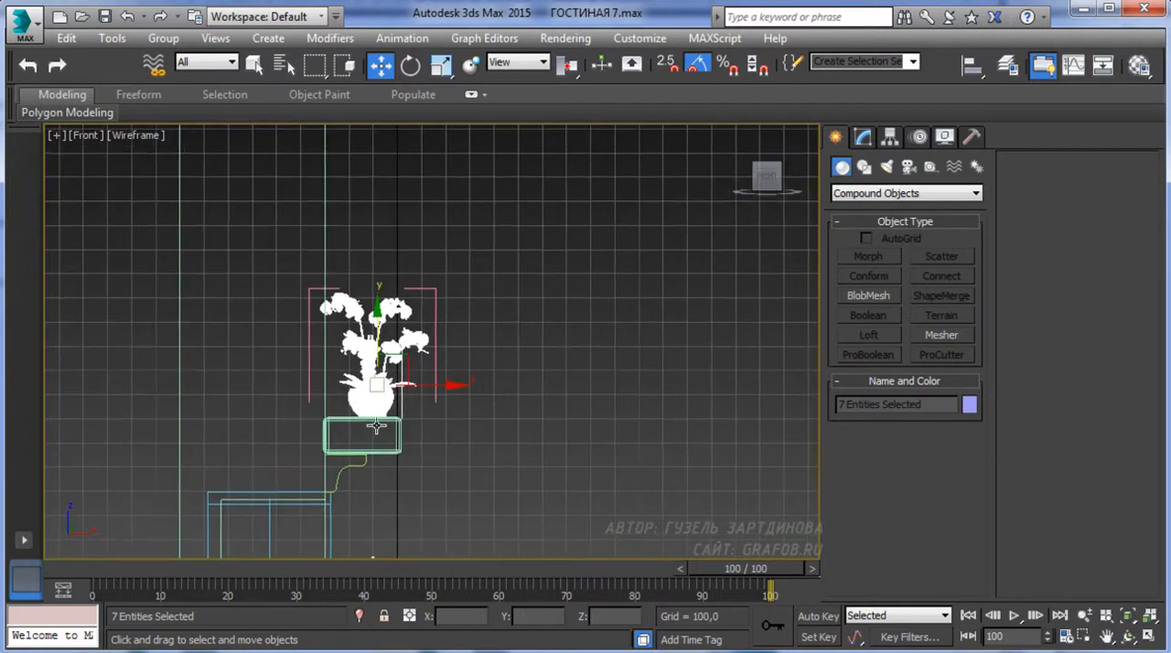
Slide the seven decor pieces about 476 units along the mantel on the Y axis in the perspective view
left_click_drag(443, 338, 410, 337)
scroll(412, 340, "down", 4)
middle_click_drag(518, 386, 391, 409, "alt")
scroll(391, 409, "down", 3)
key("p")
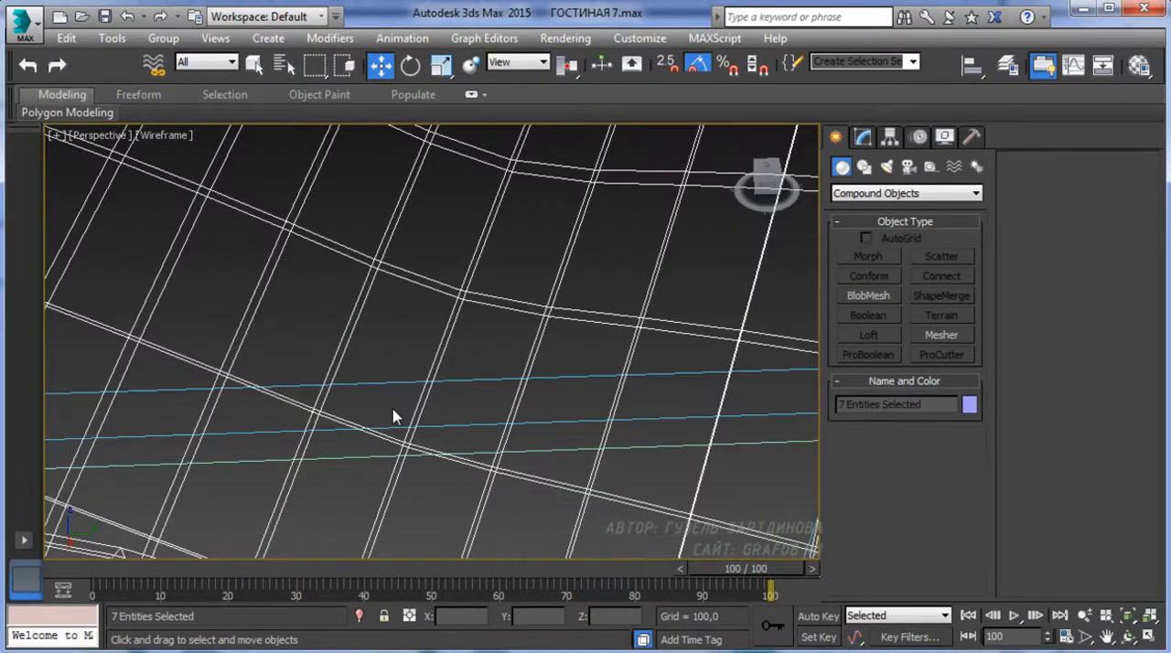
scroll(393, 416, "down", 12)
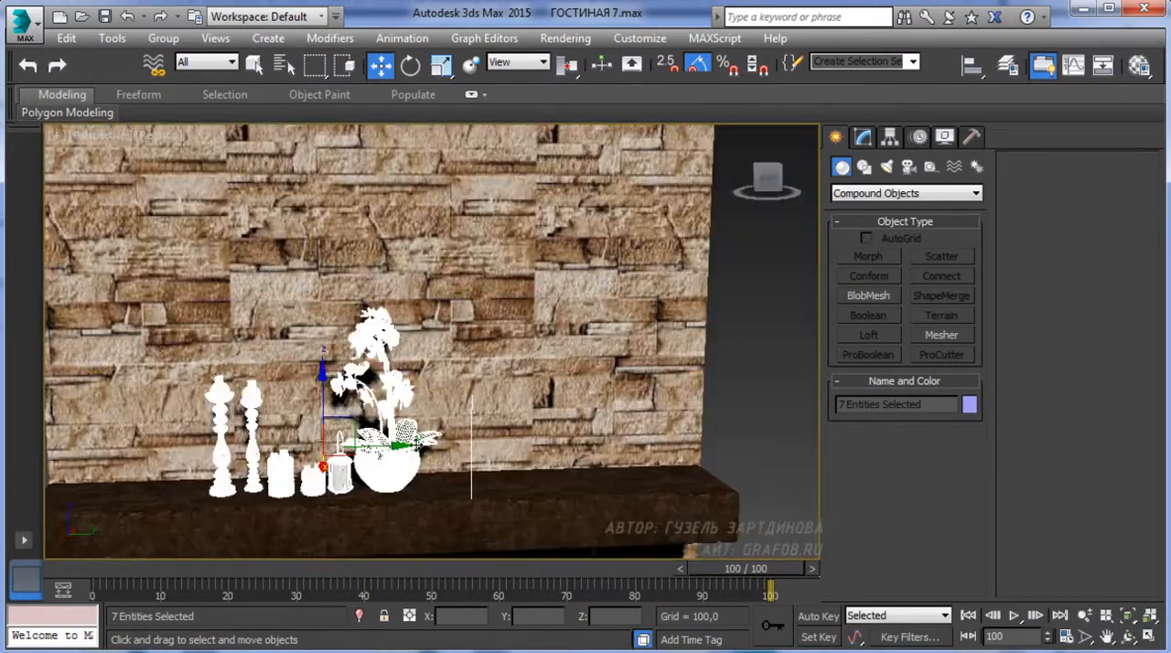
scroll(435, 420, "down", 5)
left_click_drag(445, 366, 621, 374)
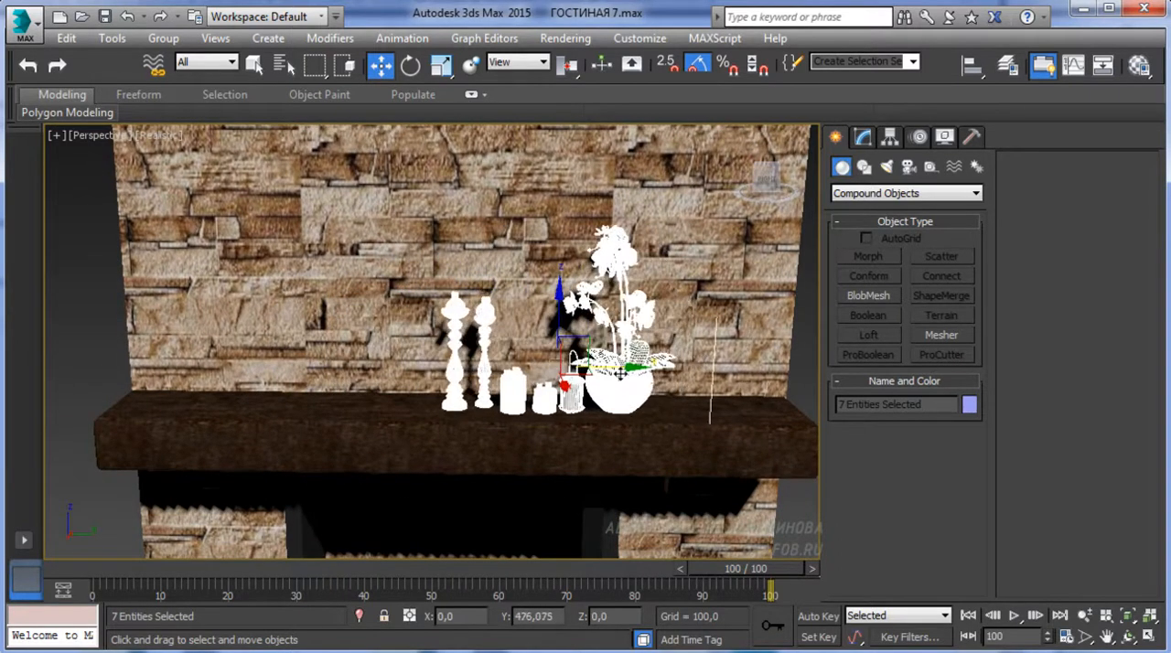
Remove the orchid from the selection and move the other six pieces along the mantel away from it
scroll(599, 379, "up", 5)
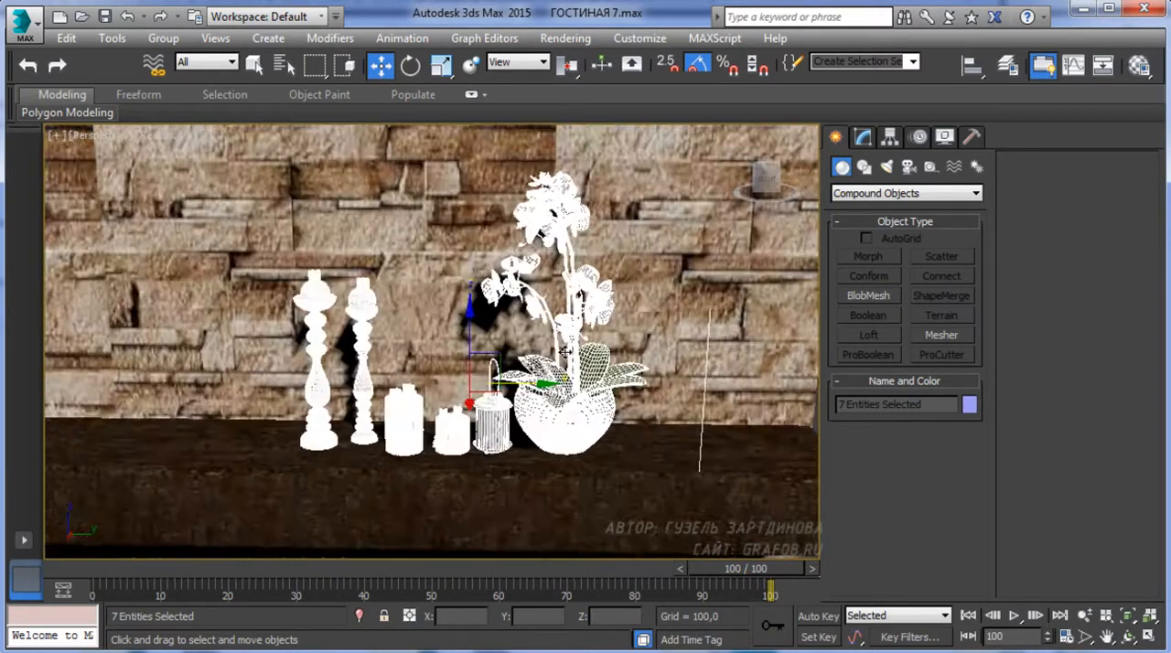
left_click(567, 428, "alt")
scroll(599, 389, "down", 4)
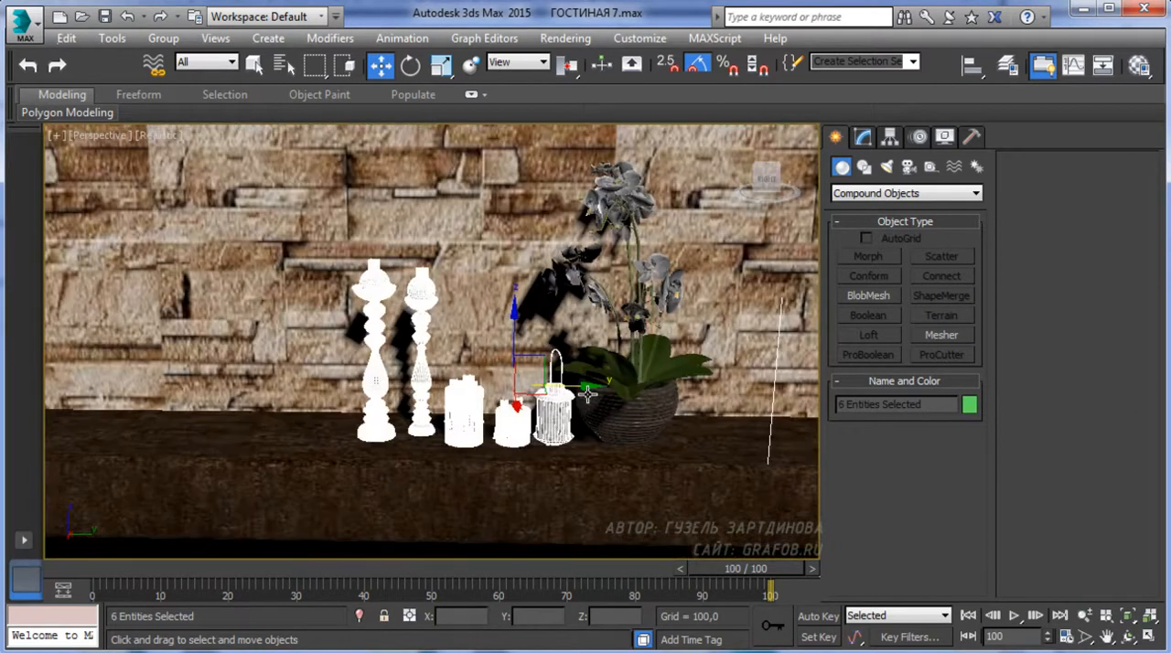
left_click_drag(549, 387, 361, 369)
middle_click_drag(360, 368, 408, 359, "alt")
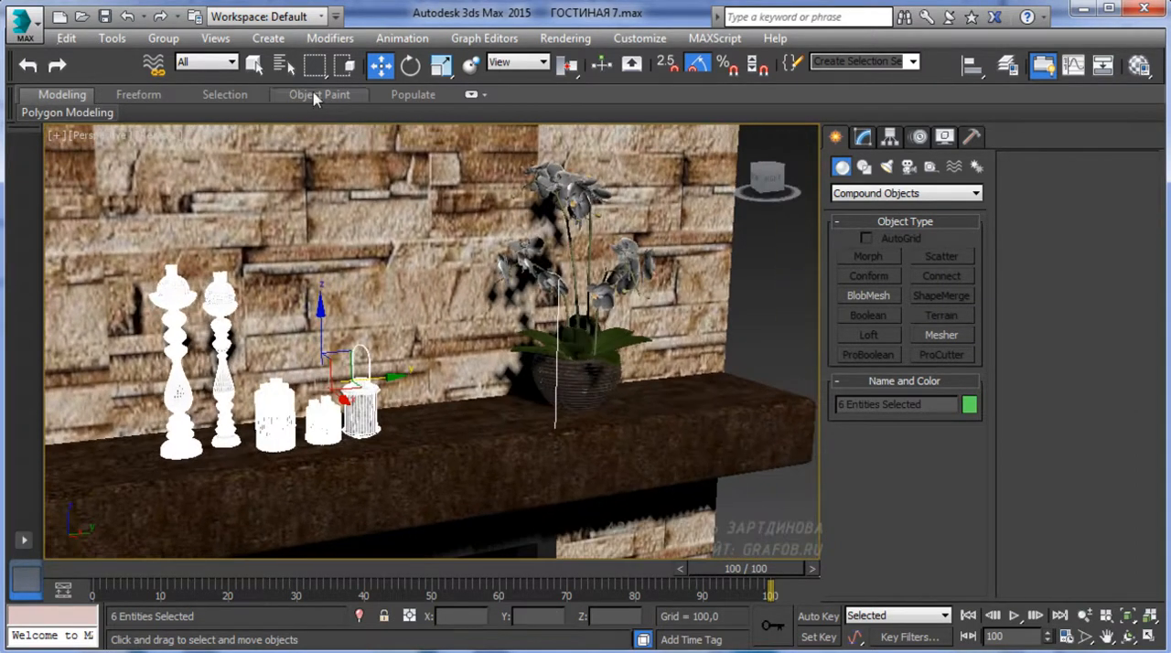
Scale the candlesticks, candles and metal lantern up uniformly
left_click(442, 66)
left_click_drag(317, 381, 319, 319)
key("w")
Shift the candlesticks, candles and metal lantern together along the mantel, further from the orchid
scroll(319, 319, "down", 6)
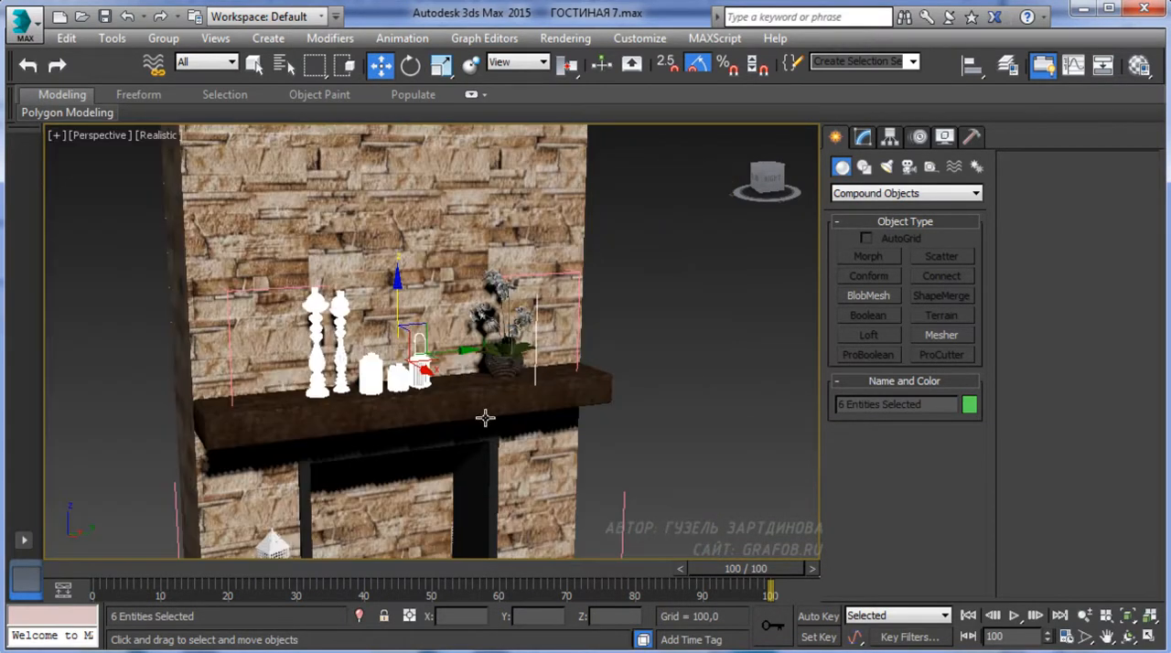
middle_click_drag(423, 427, 417, 379)
scroll(419, 402, "down", 3)
middle_click_drag(421, 424, 426, 454, "alt")
scroll(486, 442, "up", 6)
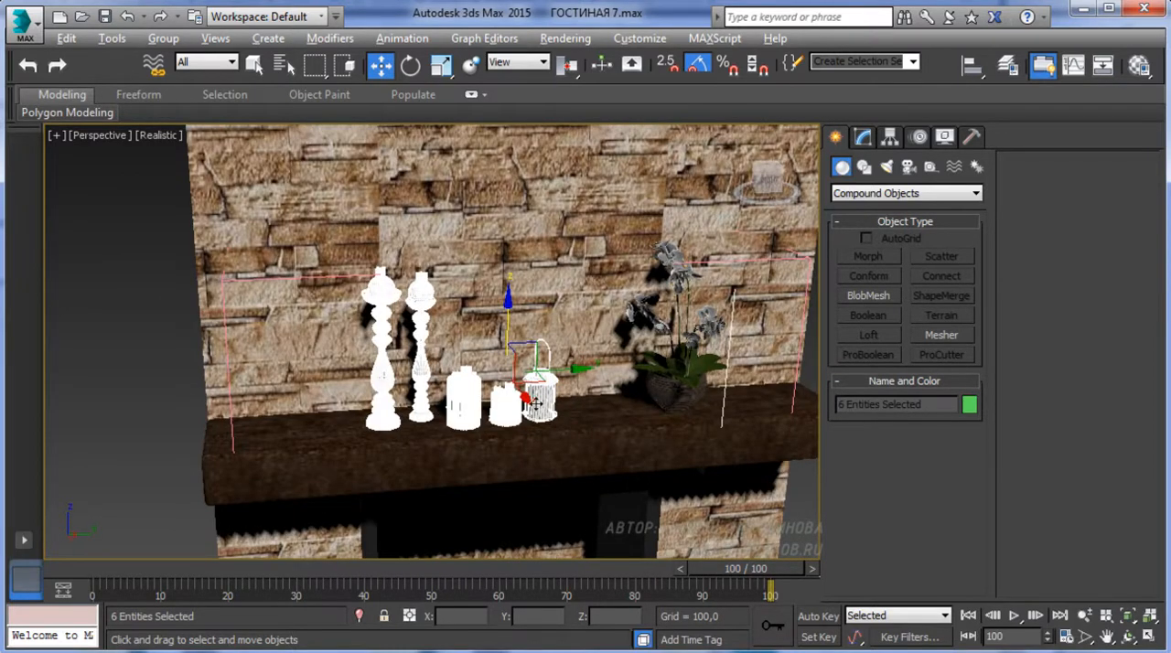
left_click_drag(557, 355, 483, 359)
middle_click_drag(483, 359, 452, 342, "alt")
Space the metal lantern and the smaller candle apart along the mantel
left_click(551, 416)
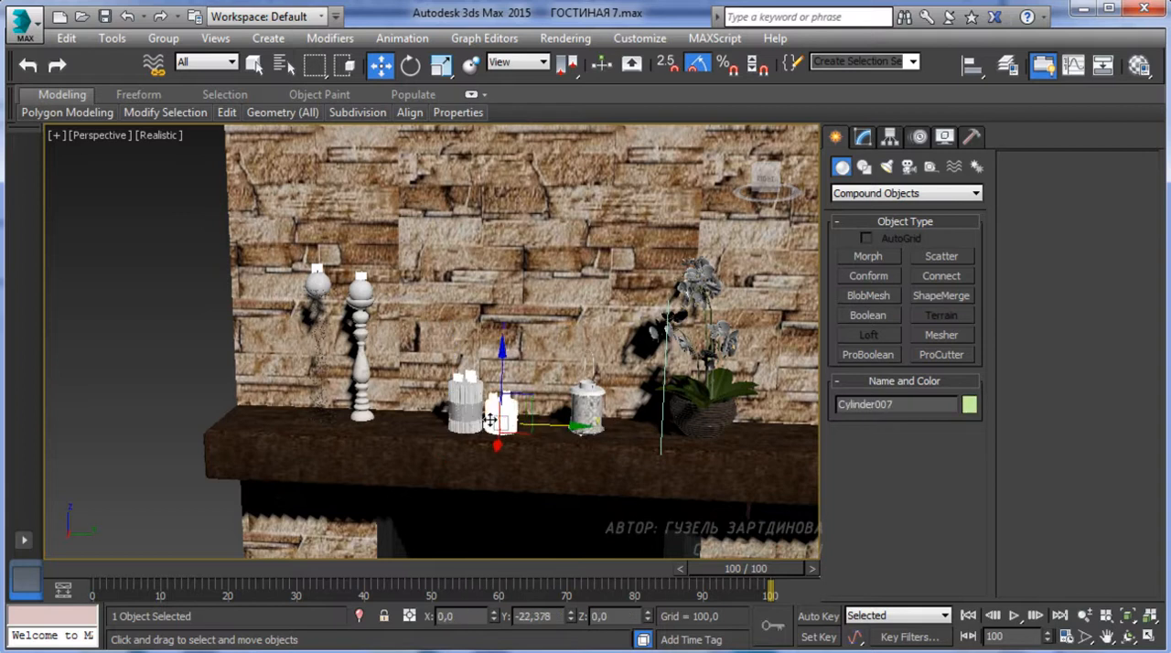
left_click_drag(510, 419, 495, 417)
middle_click_drag(635, 404, 476, 386)
Reposition the orchid on the mantel and rotate it about its vertical axis
left_click(514, 374)
middle_click_drag(593, 405, 573, 438, "alt")
left_click_drag(572, 423, 604, 423)
middle_click_drag(604, 423, 528, 428, "alt")
left_click(411, 65)
left_click_drag(580, 445, 598, 447)
middle_click_drag(598, 446, 566, 391, "alt")
scroll(565, 391, "down", 5)
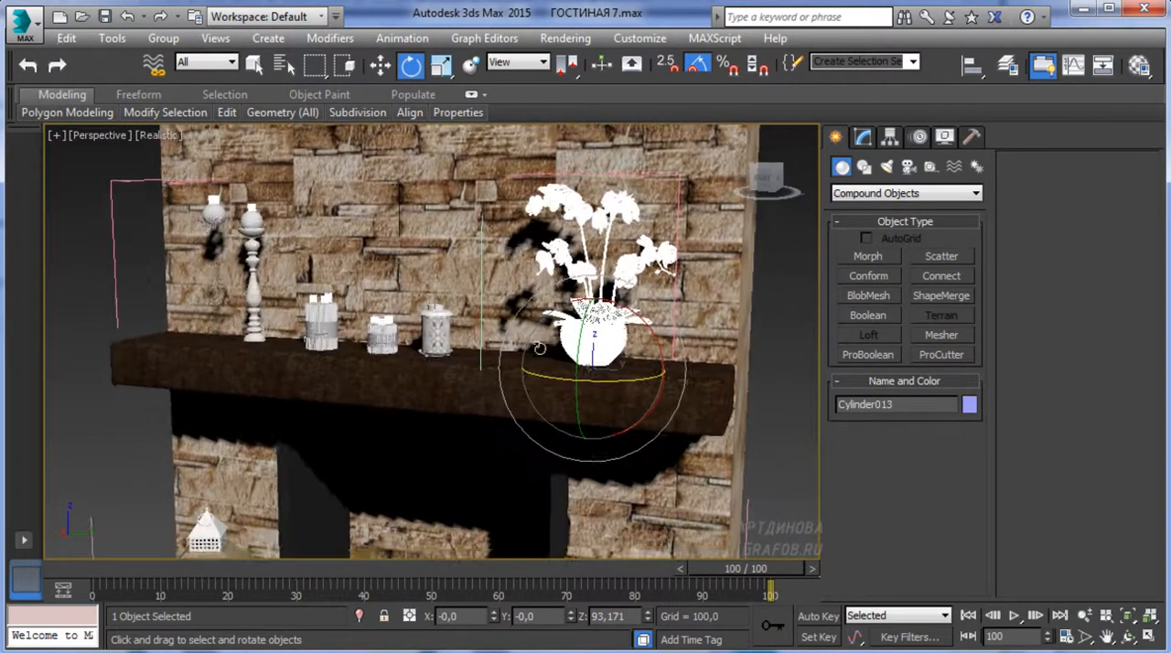
Select the whole fireplace together with its decor and close the open groups
left_click(717, 441)
scroll(505, 442, "up", 1)
middle_click_drag(506, 442, 413, 412, "alt")
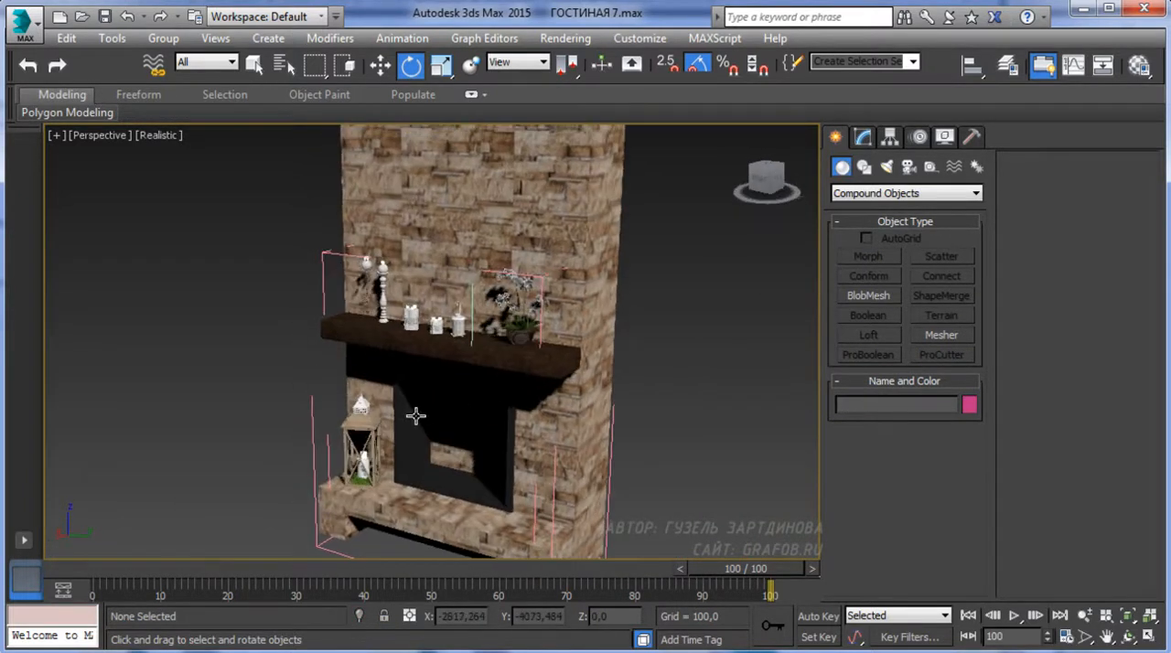
scroll(407, 411, "down", 8)
left_click_drag(485, 319, 278, 513)
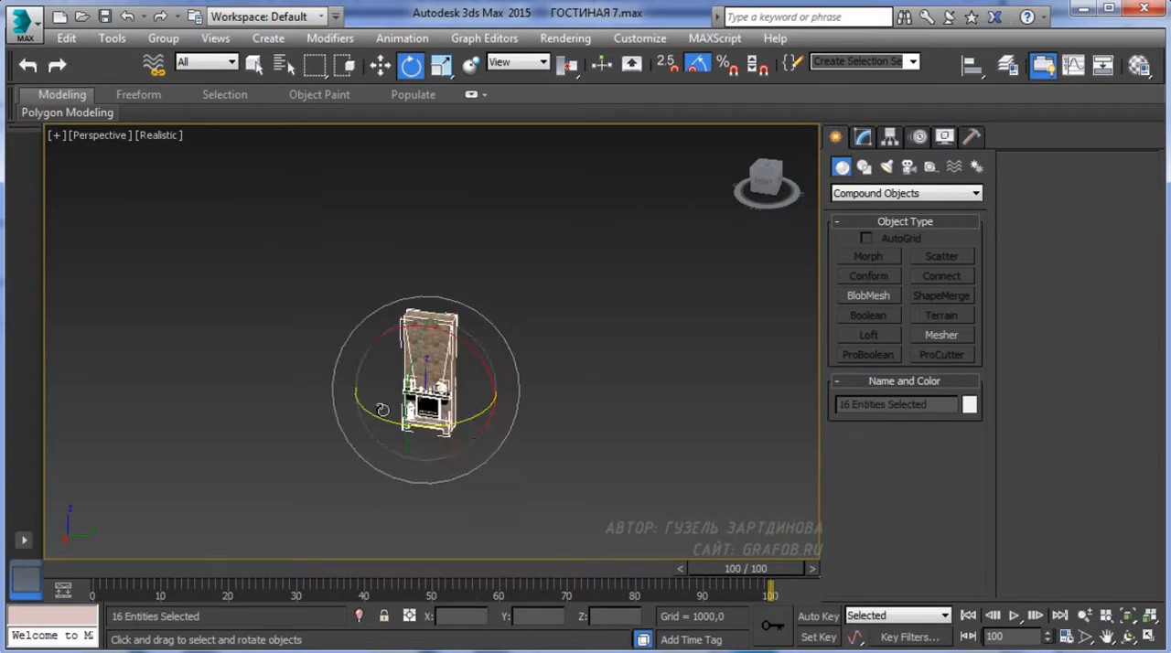
scroll(389, 394, "up", 5)
left_click(164, 40)
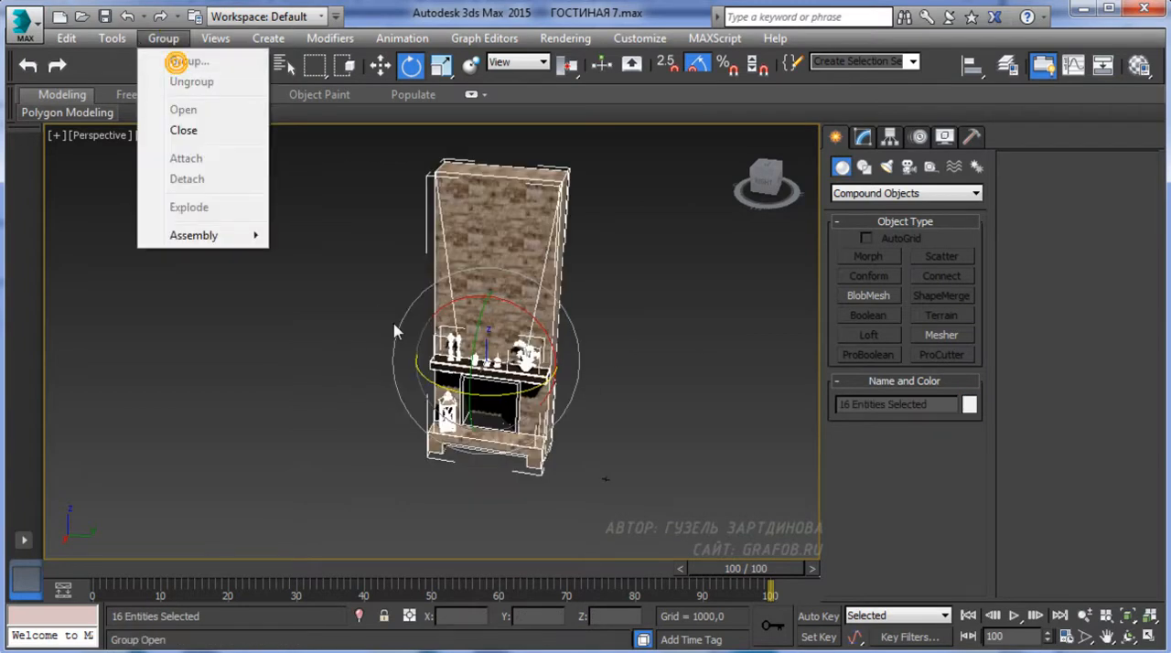
left_click(184, 131)
Combine the fireplace and all its decor into one group with the default name
left_click(163, 39)
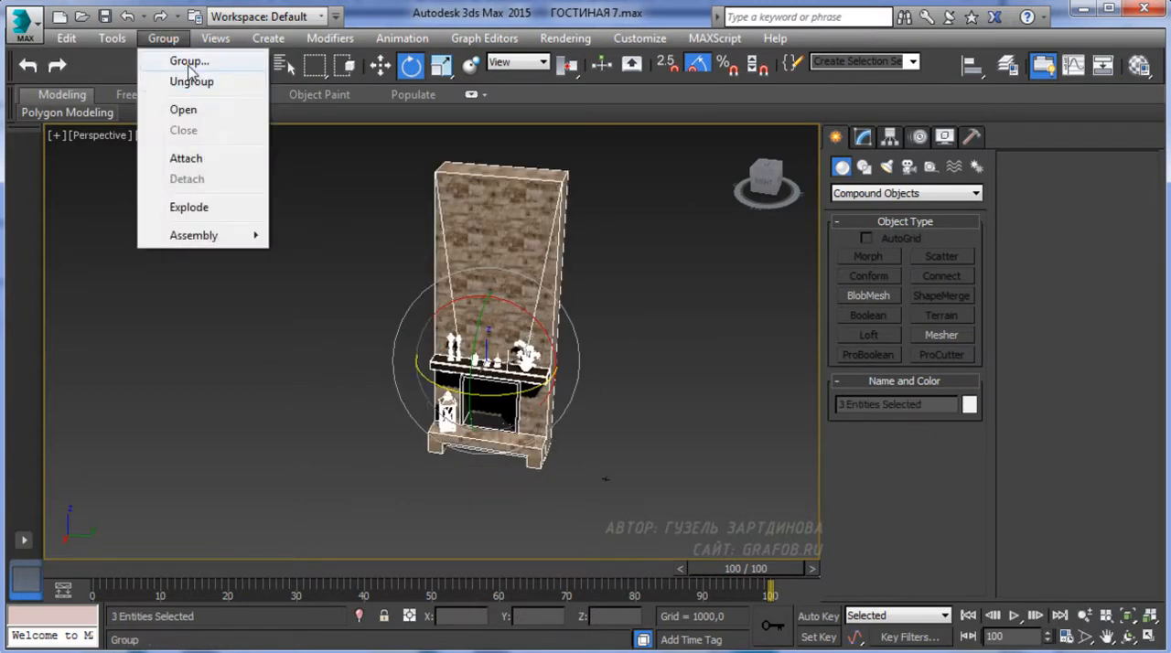
left_click(188, 61)
left_click(597, 364)
End the isolation of the fireplace to bring back the rest of the living room
scroll(515, 373, "up", 4)
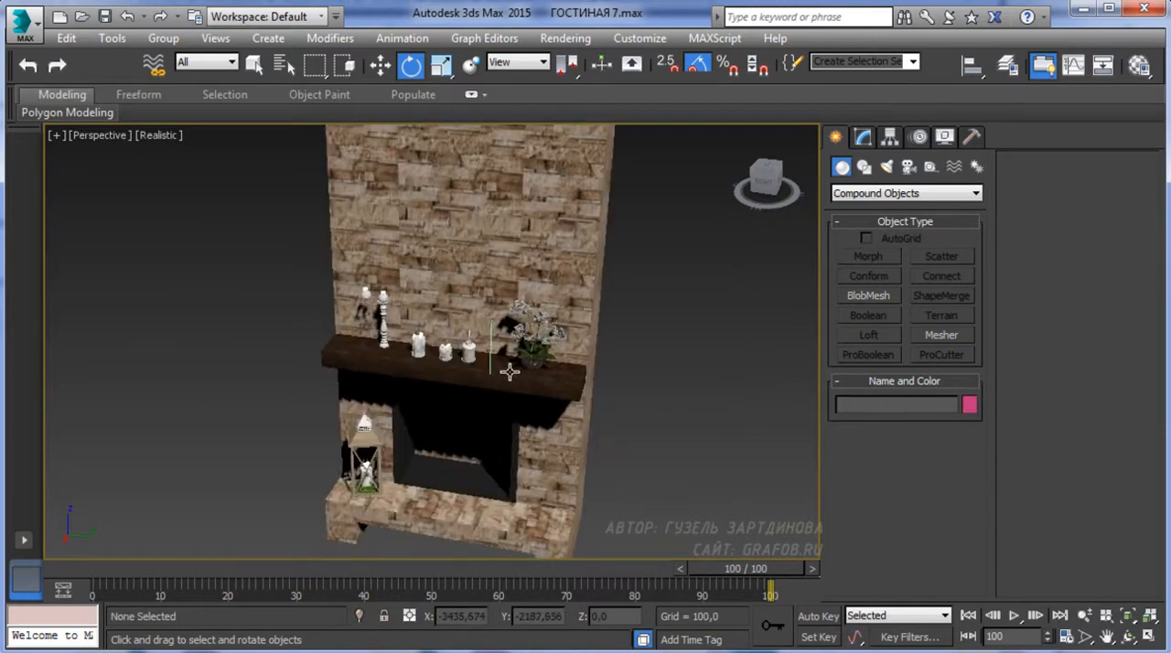
middle_click_drag(515, 374, 536, 345, "alt")
scroll(514, 345, "up", 5)
right_click(429, 347)
left_click(487, 268)
Examine the decorated fireplace within the furnished room from several angles
scroll(536, 345, "down", 4)
middle_click_drag(530, 393, 425, 397, "alt")
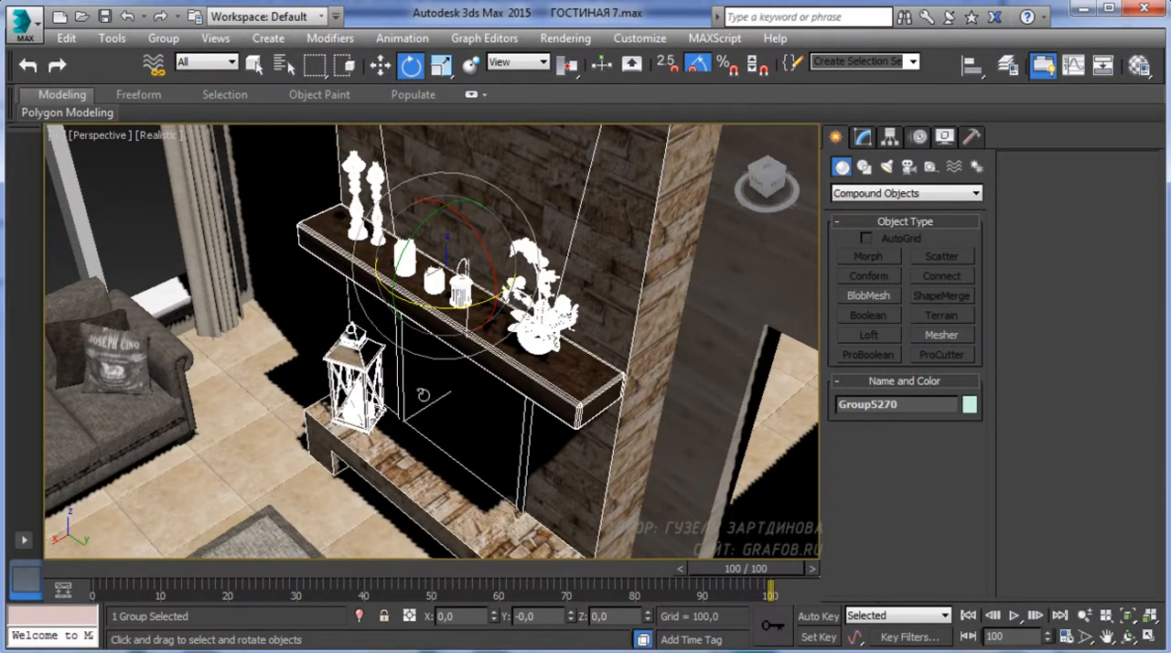
scroll(399, 403, "down", 4)
middle_click_drag(395, 417, 493, 439, "alt")
left_click(510, 457)
scroll(427, 455, "up", 3)
middle_click_drag(423, 452, 290, 337, "alt")
scroll(339, 355, "down", 5)
middle_click_drag(509, 376, 378, 293, "alt")
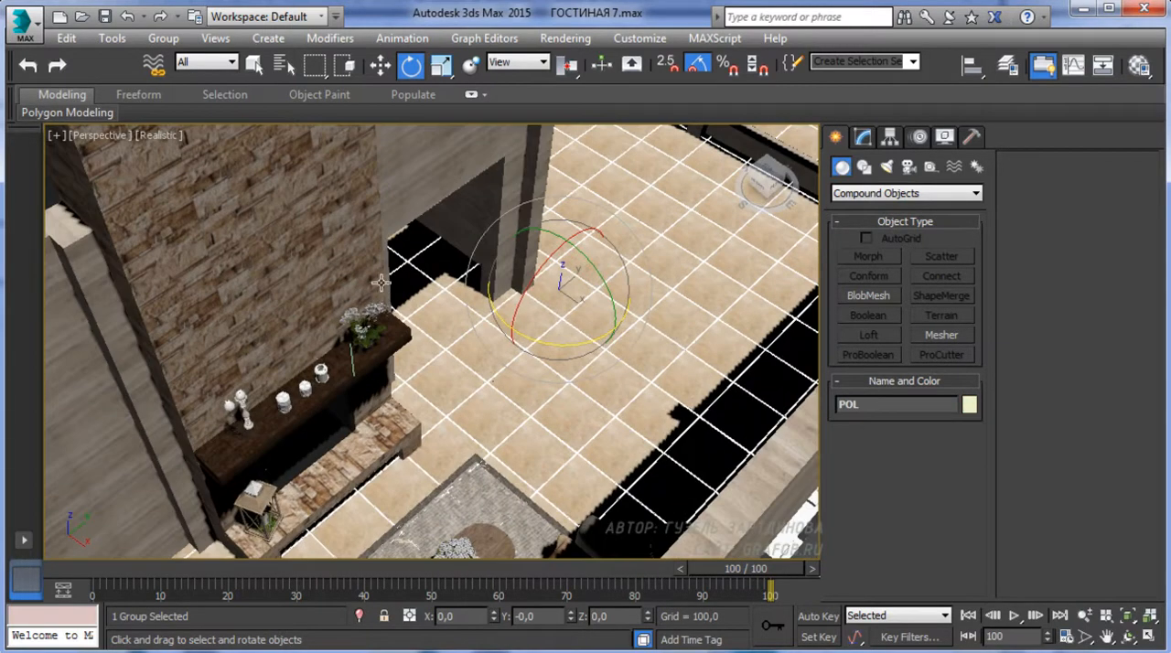
Show the room from above in wireframe around the fireplace and sofas
key("t")
key("F3")
scroll(392, 340, "down", 6)
scroll(392, 340, "up", 7)
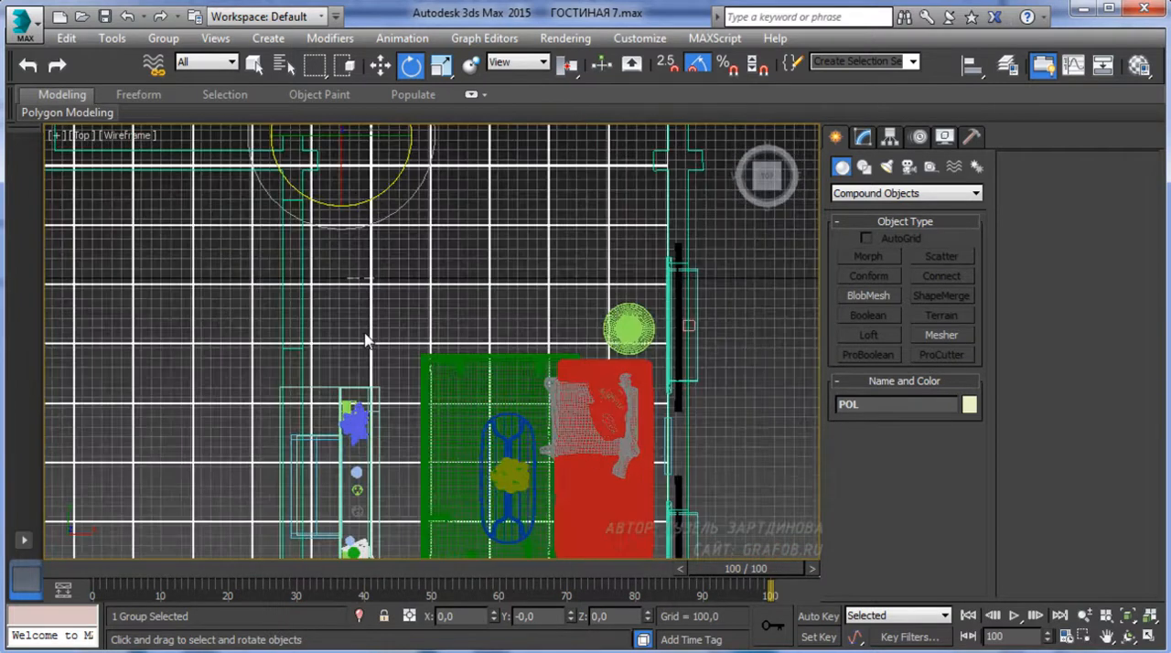
left_click(884, 194)
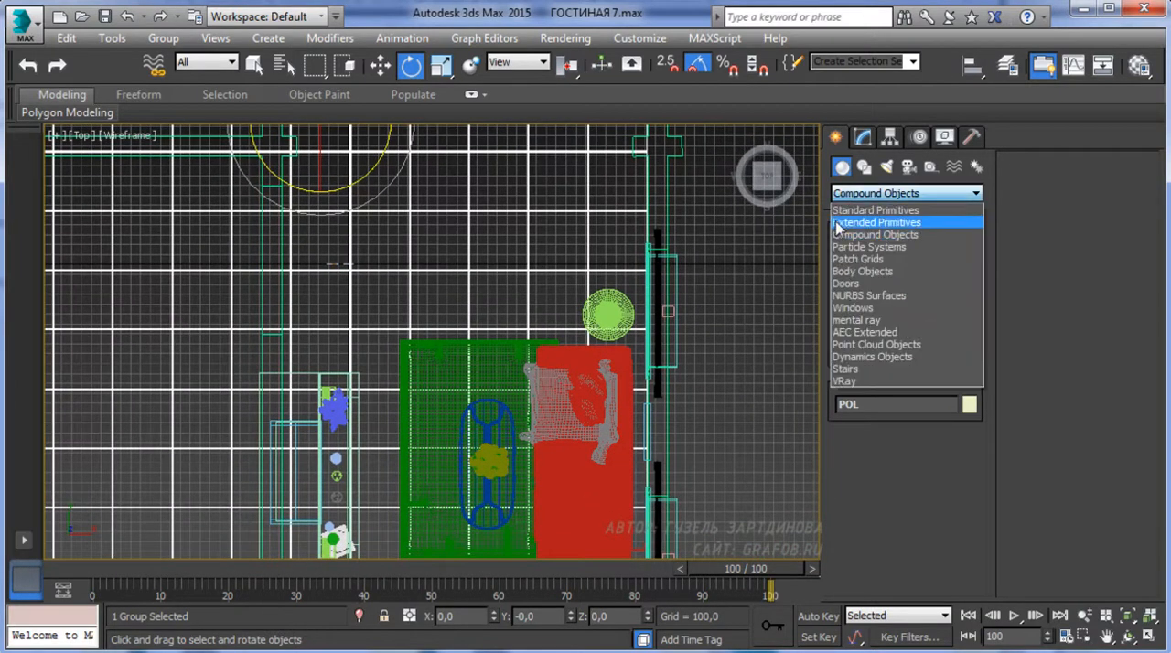
left_click(851, 222)
left_click(867, 279)
scroll(262, 405, "down", 3)
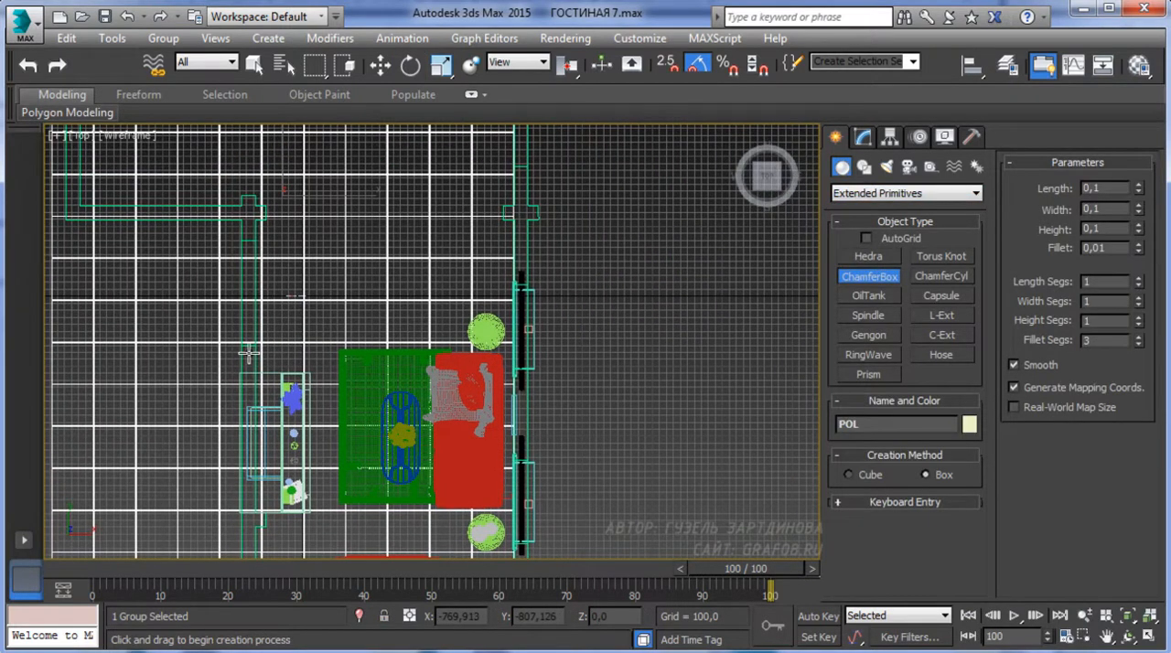
Select the room's wall object beside the fireplace and isolate it
left_click(380, 65)
middle_click_drag(253, 314, 282, 267)
left_click(275, 266)
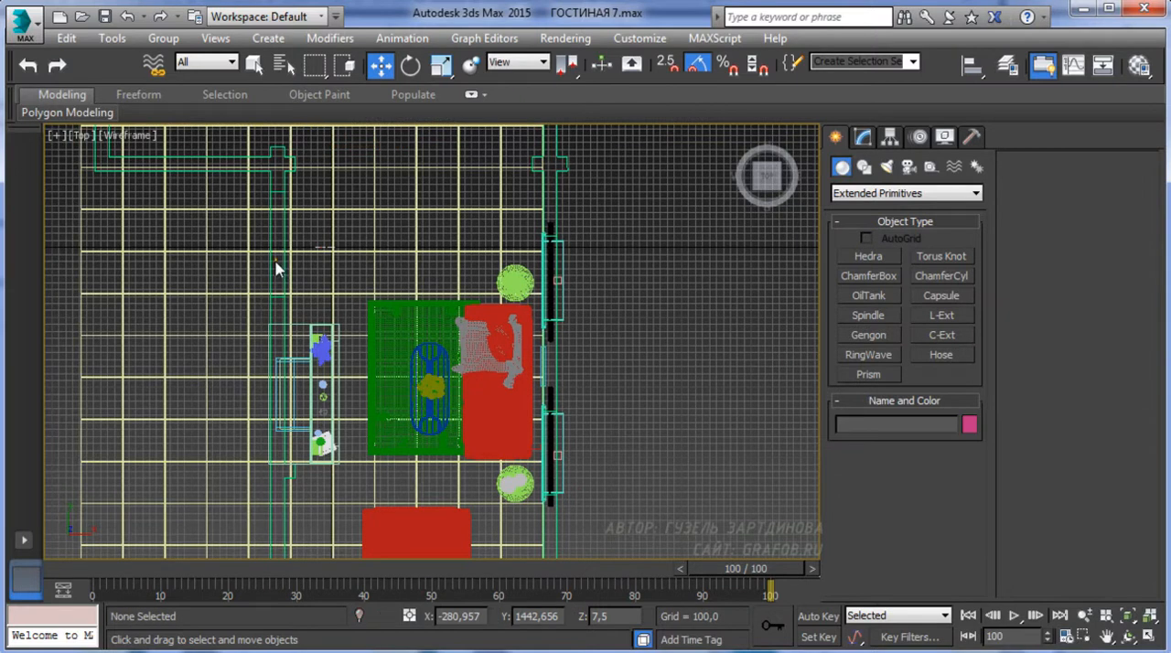
left_click(272, 265)
right_click(272, 261)
left_click(320, 191)
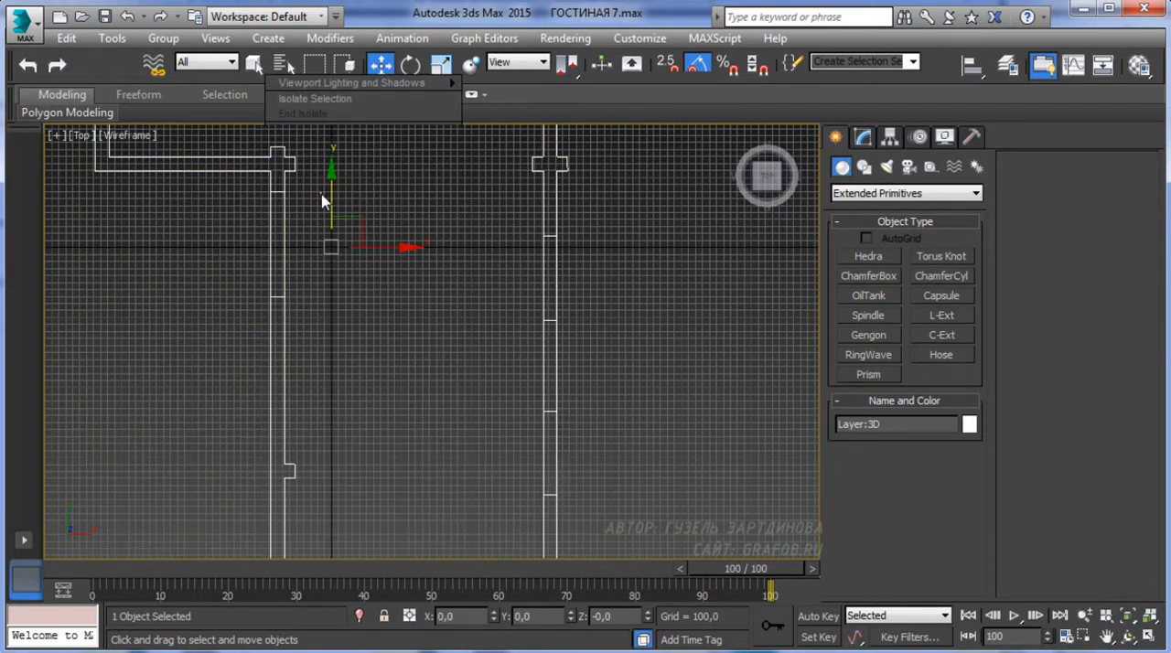
Draw a ChamferBox beam across the room from wall to wall, about 3848 wide, 188 long and 147 high
left_click(413, 314)
left_click(858, 280)
middle_click_drag(232, 385, 227, 331)
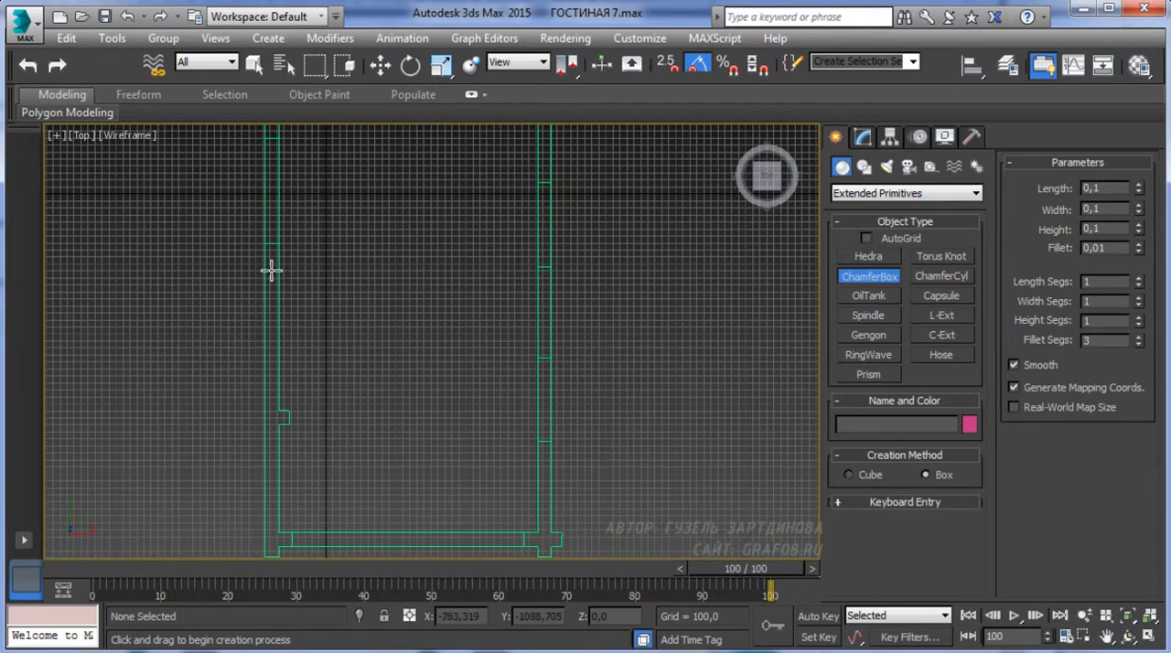
left_click_drag(271, 272, 541, 288)
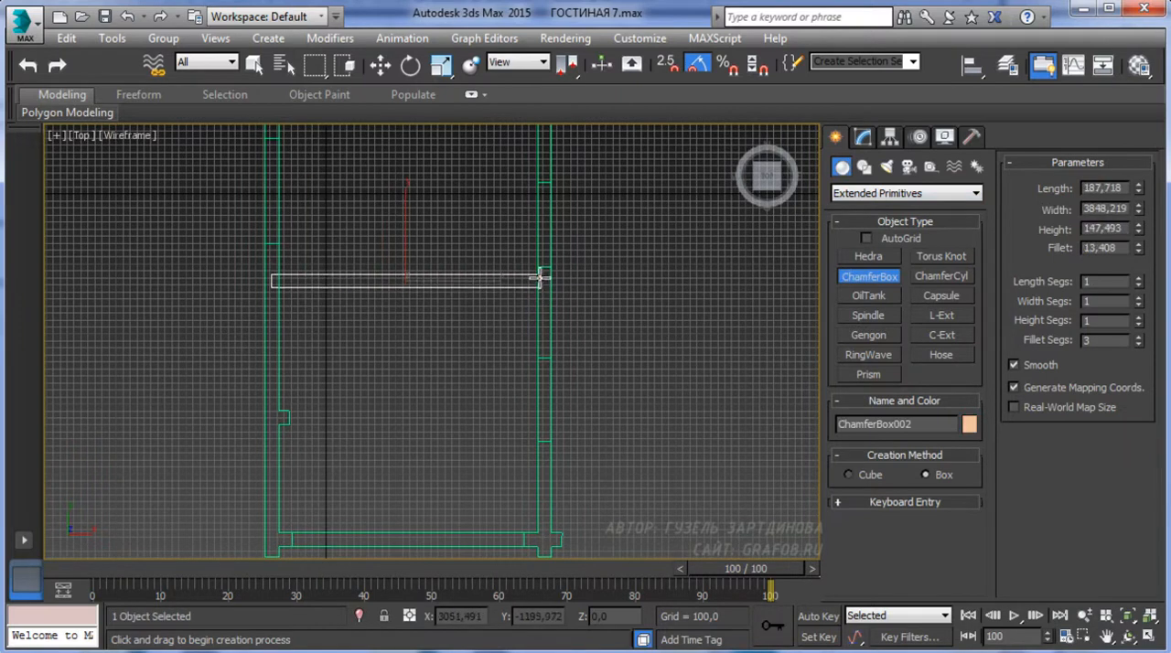
left_click(541, 274)
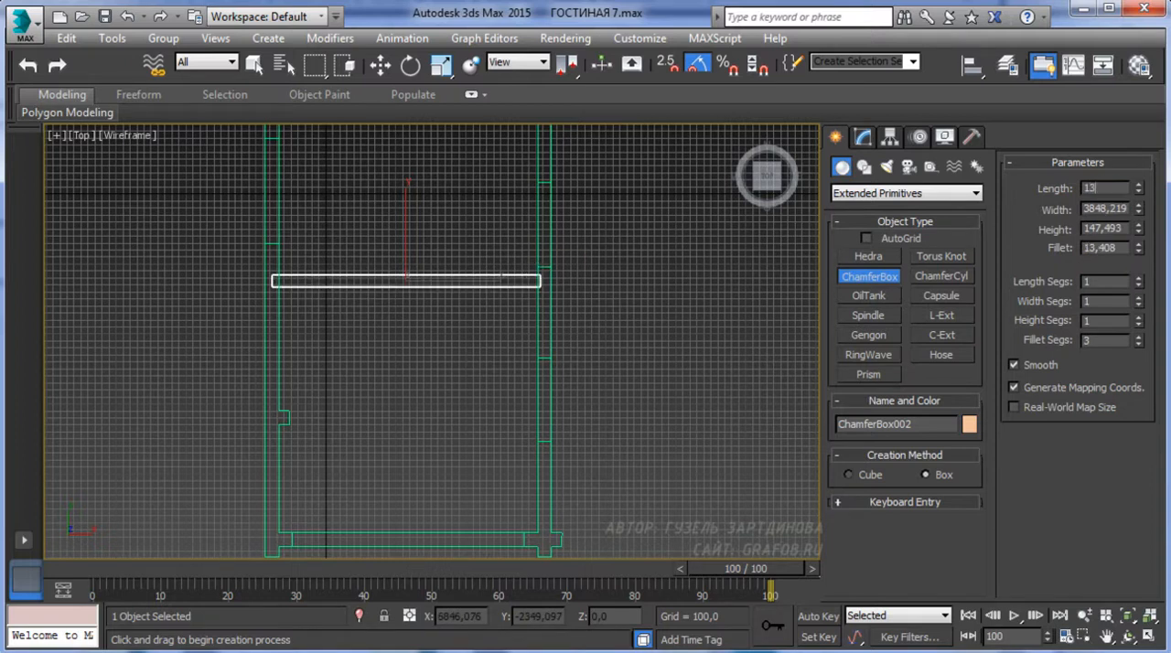
Set the beam to length 135, width 3807 and height 135, and shift it to fit between the walls
type("135")
key("Tab")
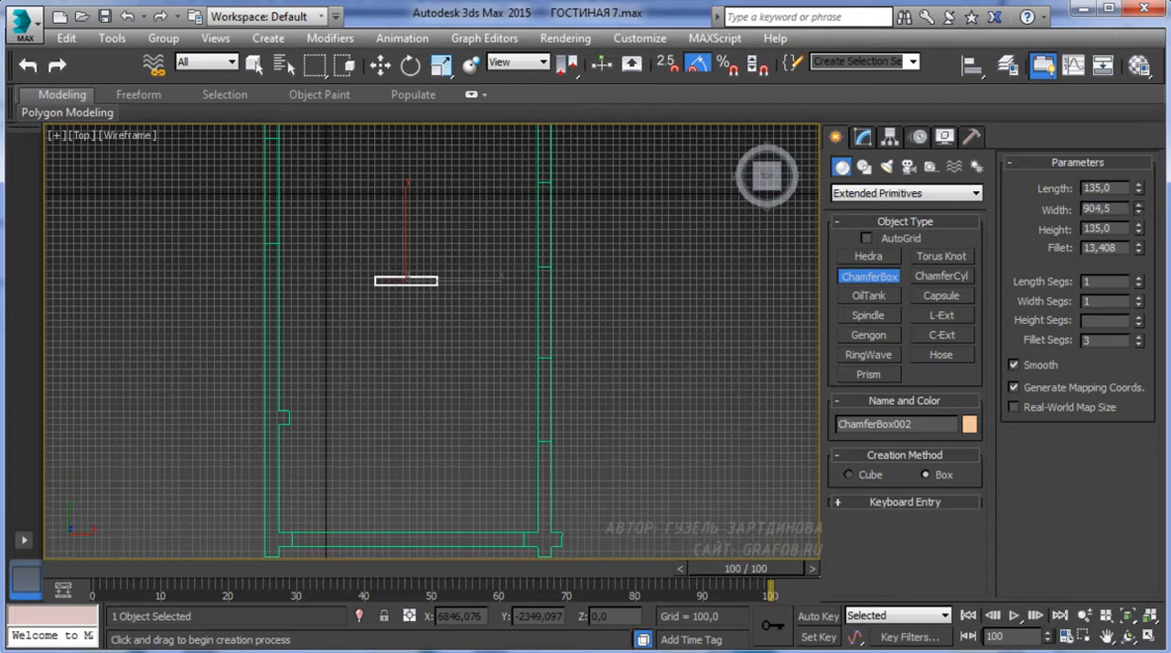
scroll(507, 376, "up", 4)
middle_click_drag(452, 341, 432, 316)
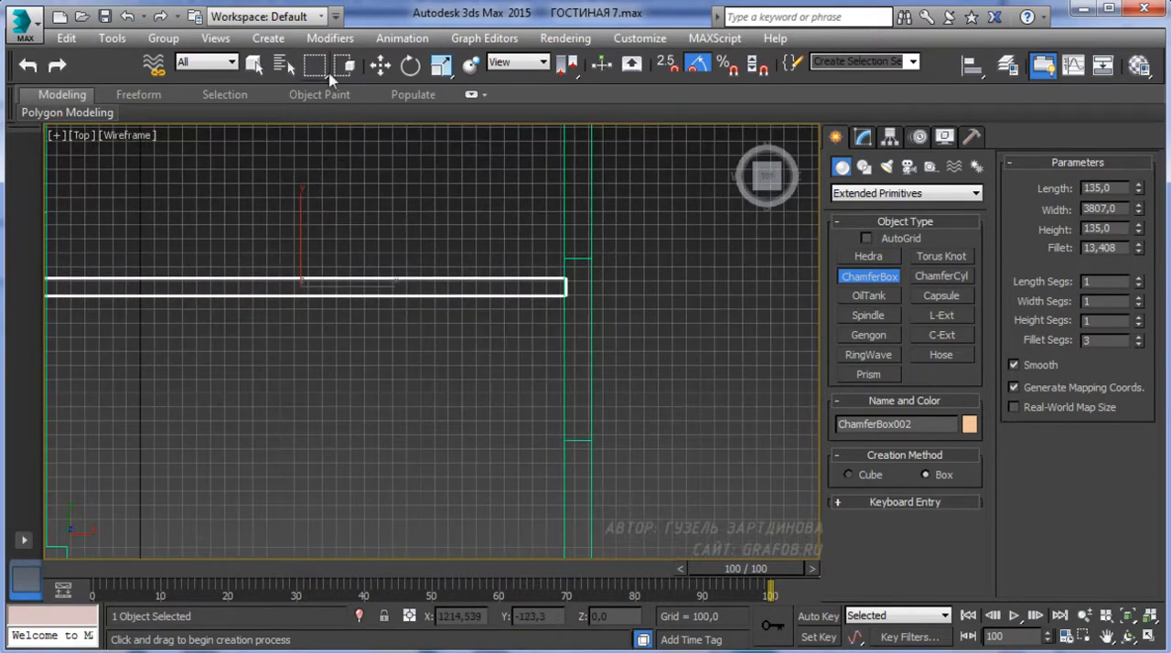
left_click(382, 69)
middle_click_drag(457, 263, 504, 297)
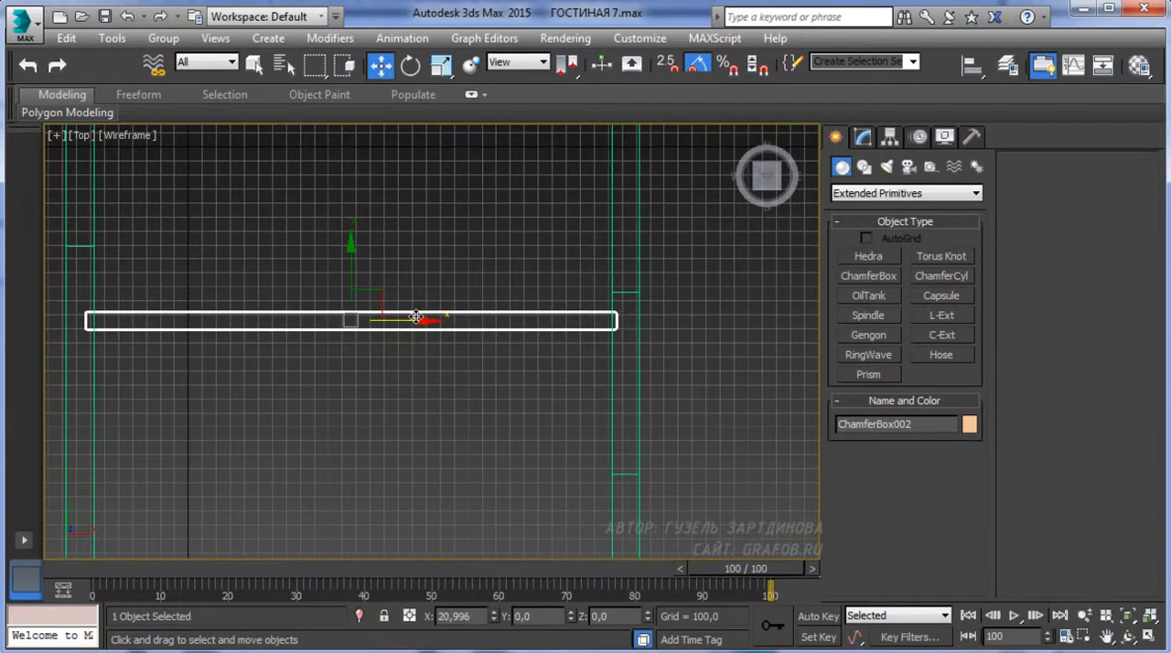
Raise the beam to a Z position of about 2410 in the front view and end the isolation
key("f")
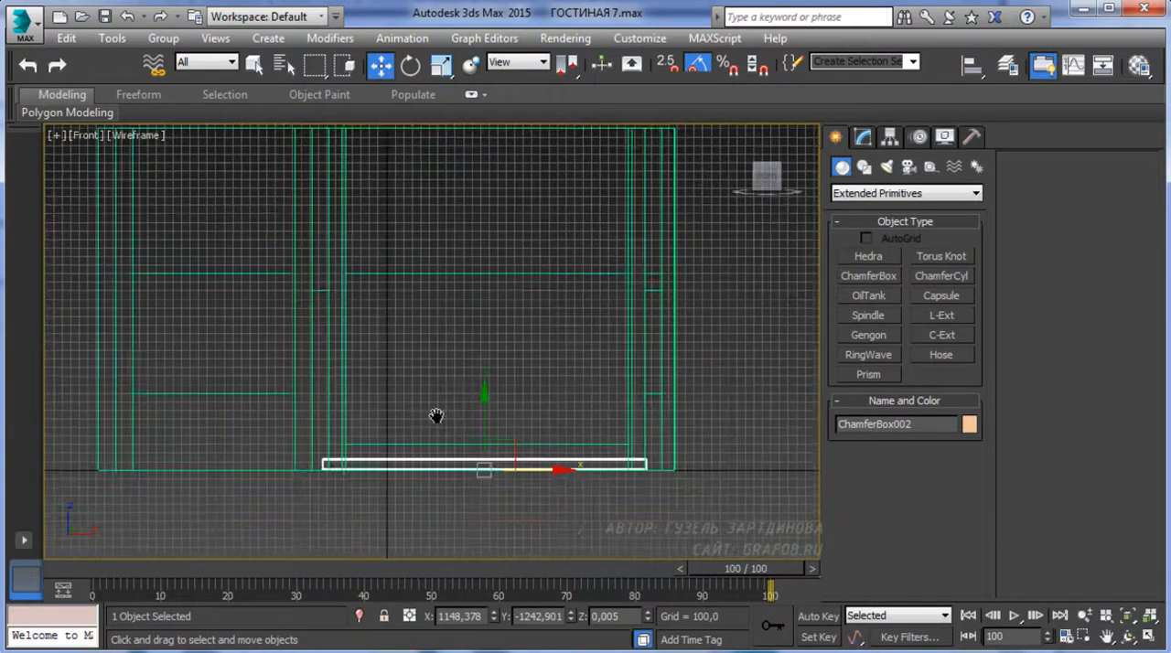
left_click_drag(415, 458, 444, 252)
right_click(435, 353)
left_click(491, 295)
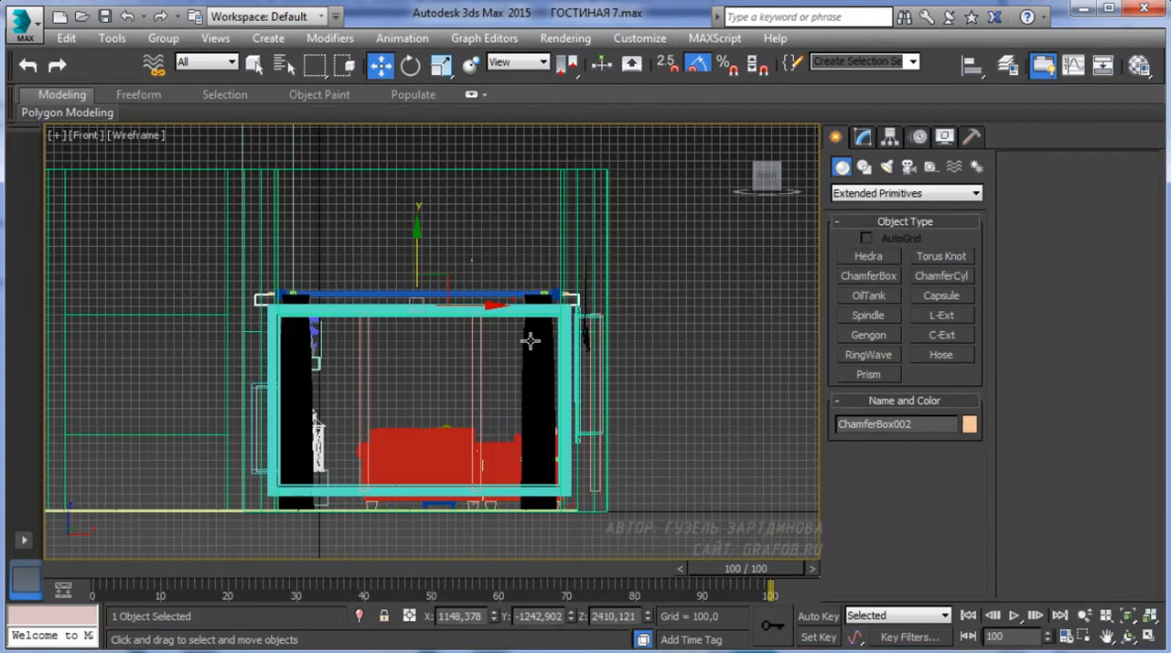
Raise the beam further above the windows in the perspective view, to a Z position of about 2634
key("p")
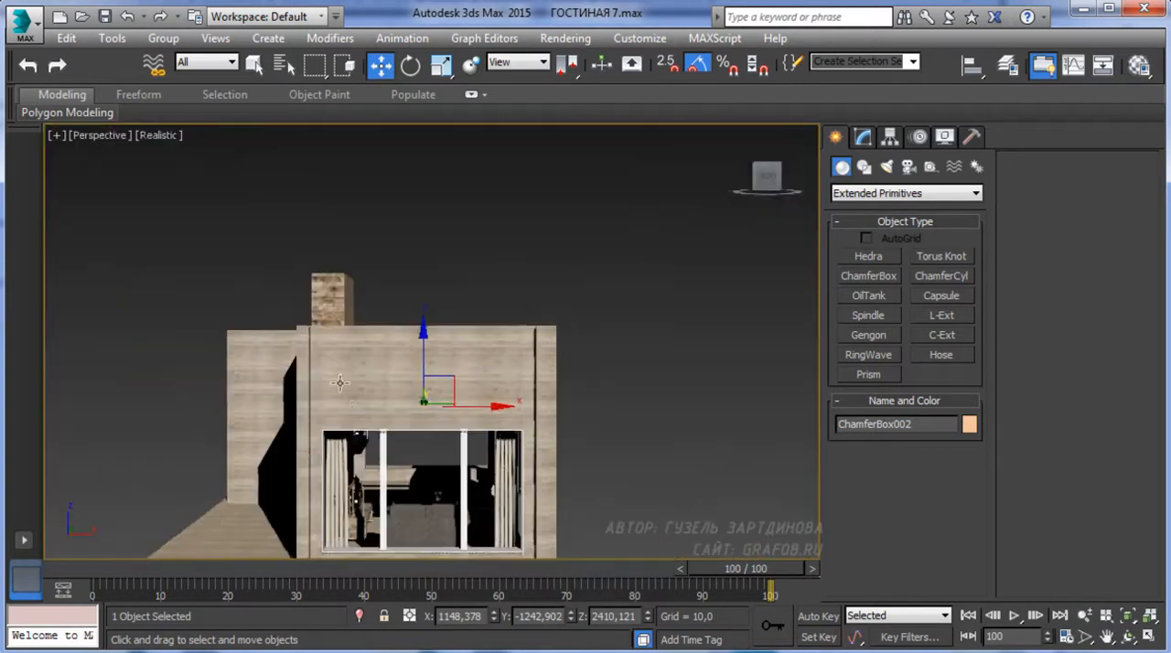
middle_click_drag(339, 383, 568, 454, "alt")
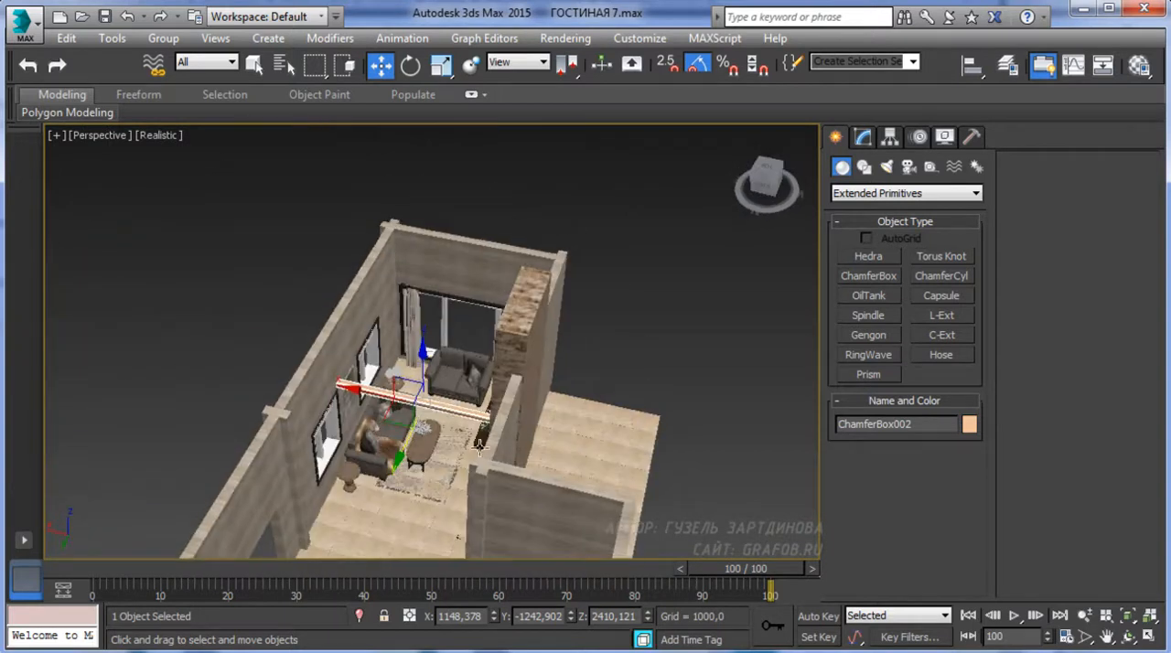
scroll(439, 453, "up", 6)
middle_click_drag(439, 453, 458, 395, "alt")
middle_click_drag(458, 395, 302, 357)
left_click_drag(525, 225, 524, 171)
middle_click_drag(612, 133, 624, 158)
Sample the coffee table's wood material into the second material slot and assign it to the beam
key("m")
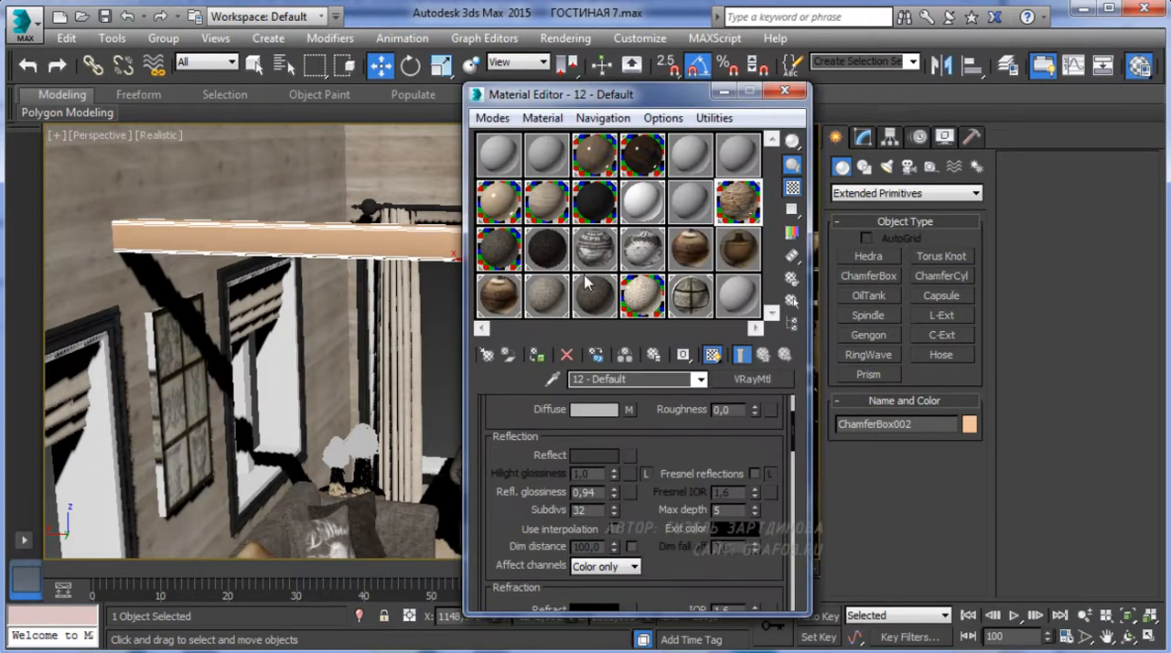
left_click(501, 202)
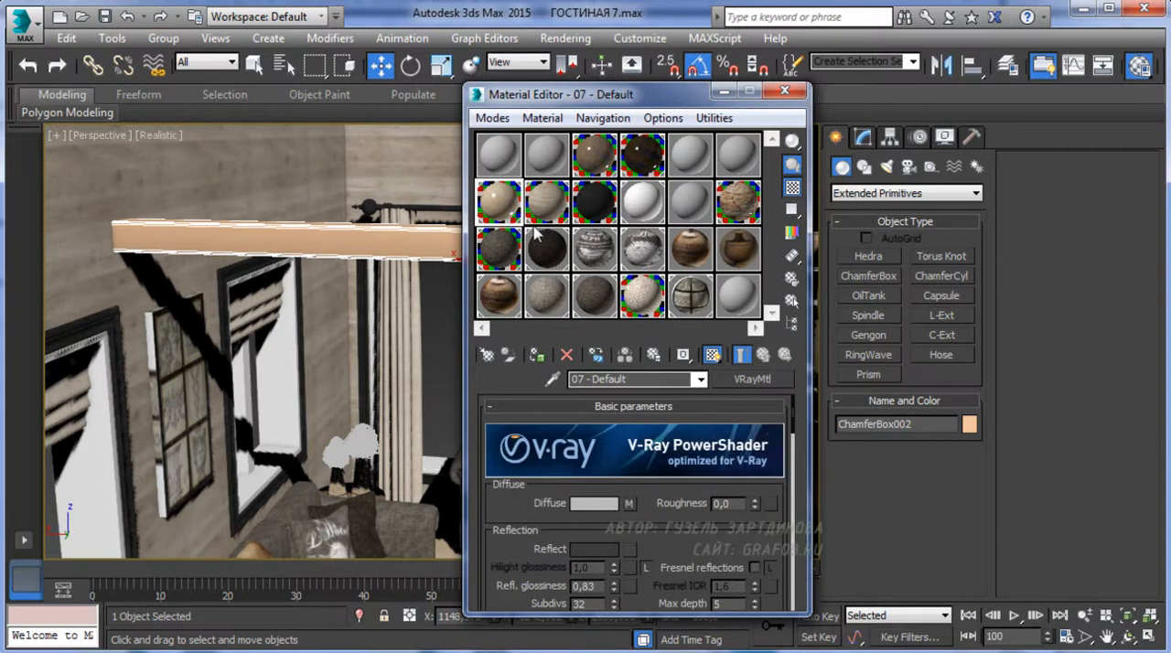
left_click(537, 168)
middle_click_drag(344, 294, 434, 453, "alt")
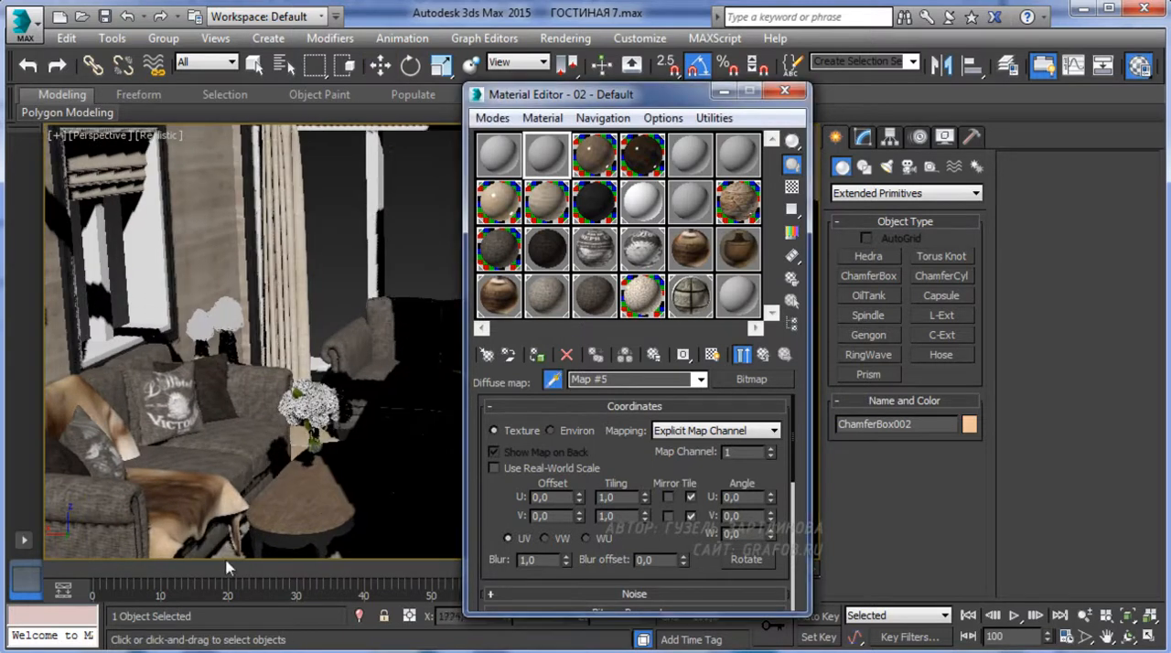
left_click(270, 485)
middle_click_drag(229, 336, 257, 540)
left_click(539, 356)
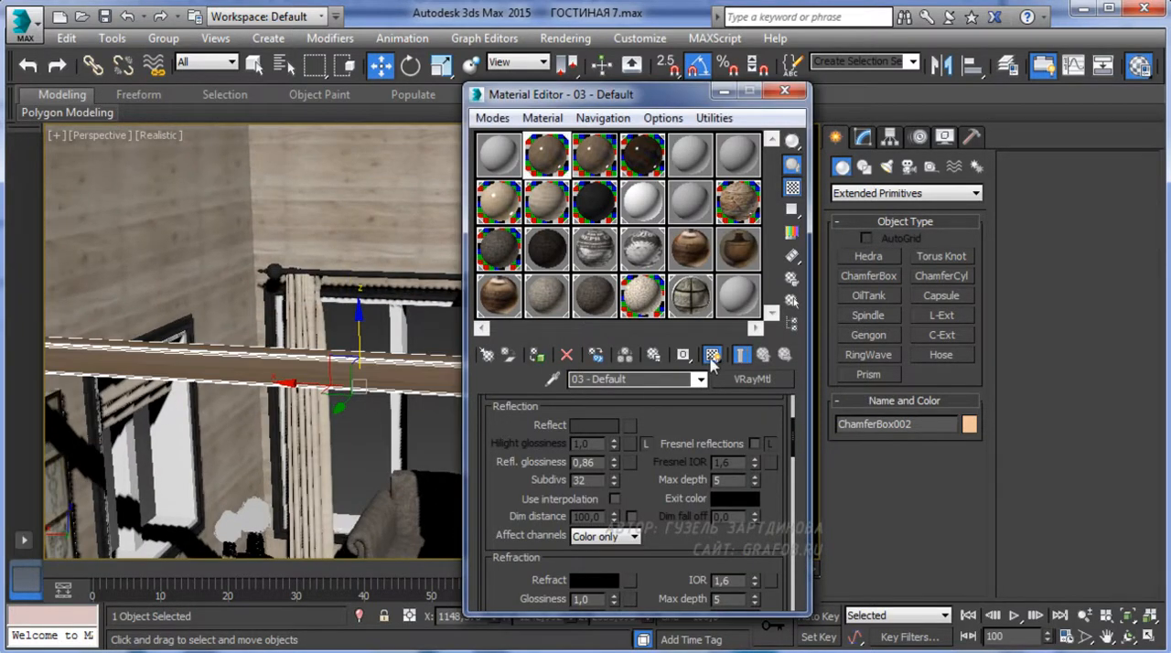
Isolate the beam and add a UVW Map modifier with Box mapping
right_click(312, 373)
left_click(354, 296)
key("z")
left_click(864, 136)
left_click(976, 187)
scroll(865, 458, "down", 15)
scroll(878, 604, "down", 8)
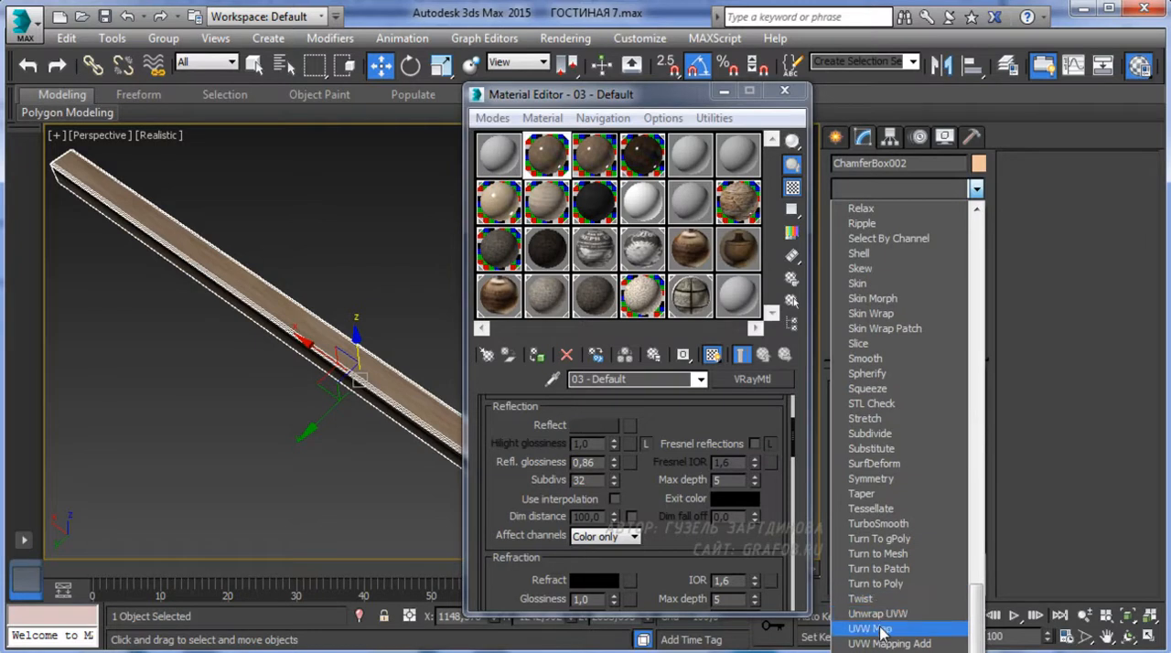
left_click(880, 628)
left_click(869, 485)
Minimize the Material Editor and rescale the beam's UVW Map gizmo, making it shorter along the beam and taller
middle_click_drag(366, 403, 287, 318, "alt")
left_click(435, 73)
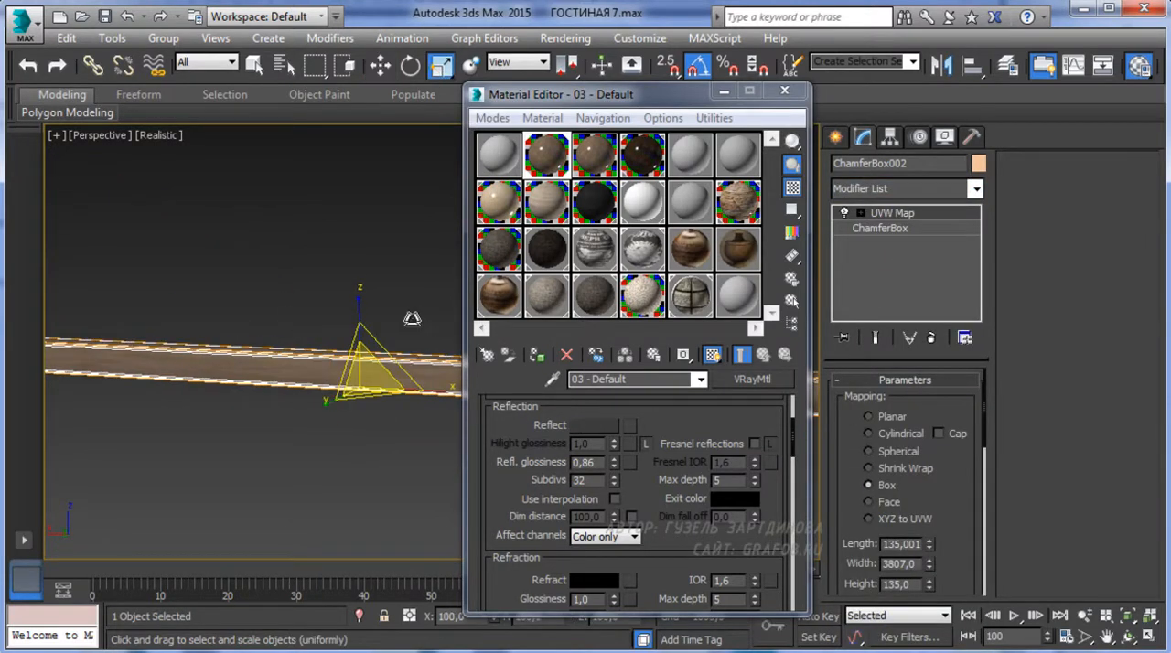
left_click(723, 90)
middle_click_drag(479, 410, 611, 314, "alt")
left_click_drag(611, 314, 573, 324)
right_click(569, 326)
left_click(860, 212)
left_click(894, 227)
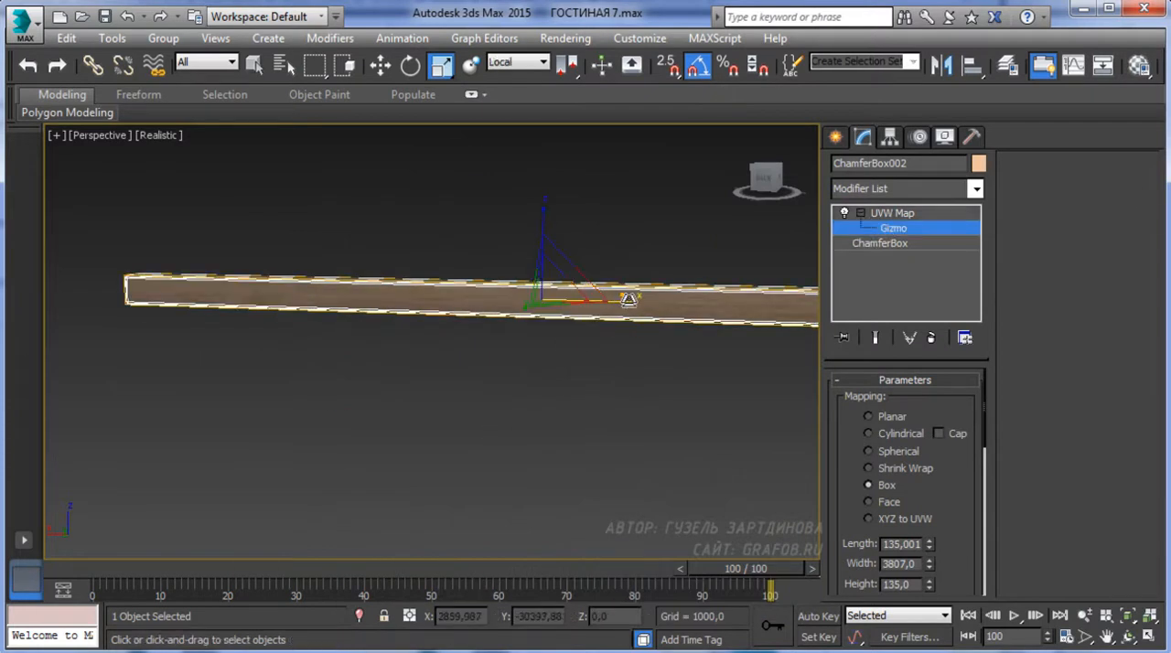
left_click_drag(549, 252, 556, 95)
Rotate the UVW Map gizmo so the wood grain runs along the beam, and rescale it
left_click(410, 65)
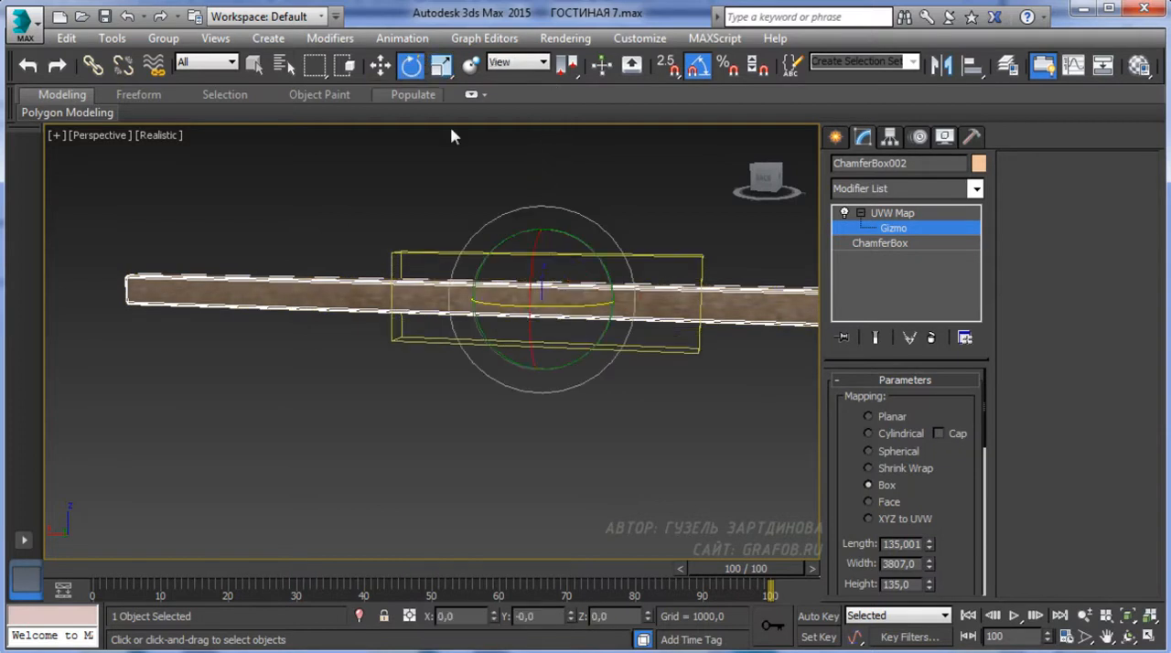
left_click_drag(583, 239, 636, 316)
left_click(435, 70)
left_click_drag(544, 223, 542, 363)
Stretch the UVW Map gizmo across the beam to enlarge the wood texture, and leave modifier editing
scroll(547, 320, "up", 4)
middle_click_drag(586, 275, 596, 234, "alt")
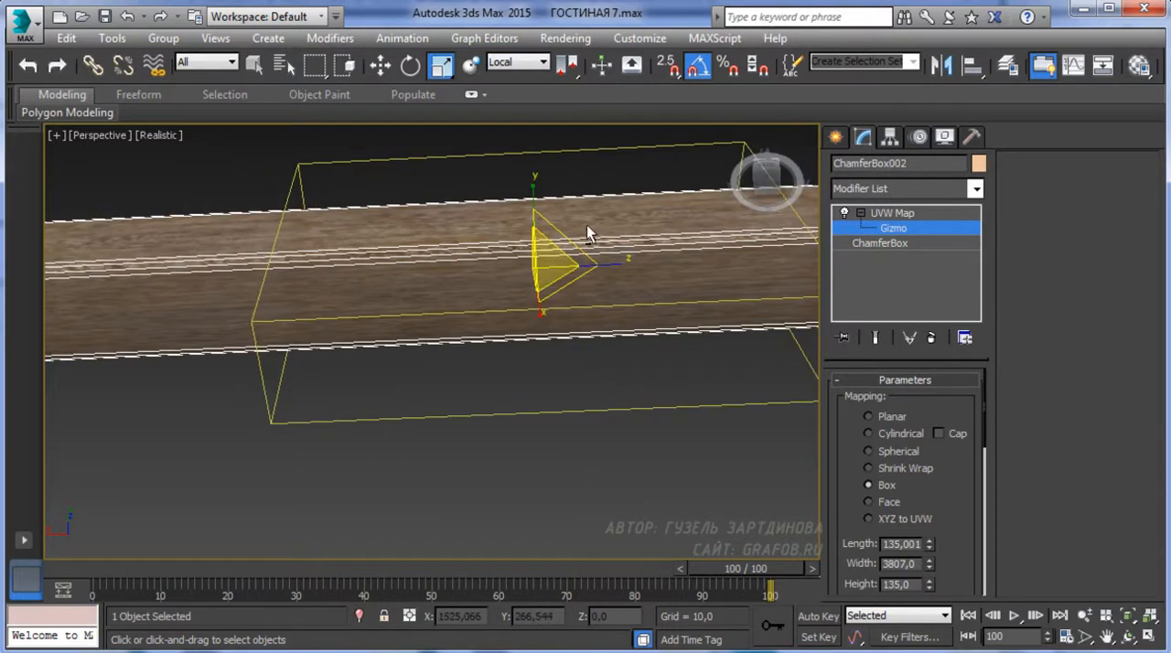
left_click_drag(534, 190, 528, 26)
scroll(448, 375, "down", 5)
mouse_move(462, 375)
middle_mouse_down("alt")
mouse_move(444, 491)
mouse_move(456, 389)
middle_mouse_up("alt")
left_click(835, 136)
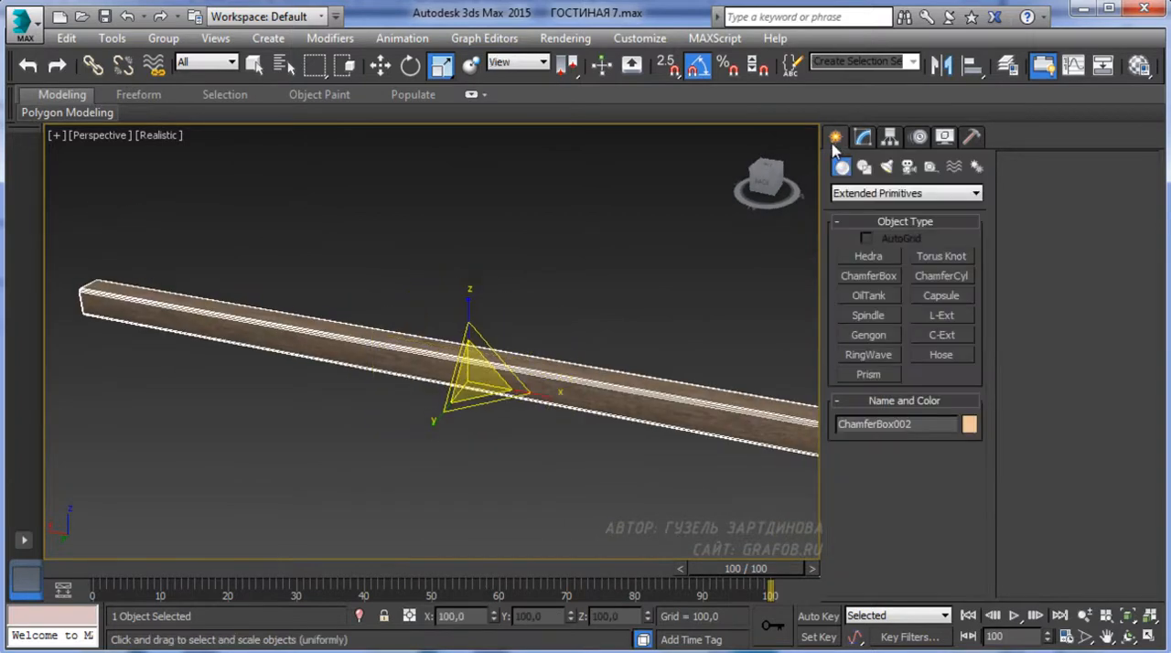
End the beam's isolation and raise the beam to a Z position of about 2770
left_click(392, 69)
right_click(378, 241)
left_click(424, 140)
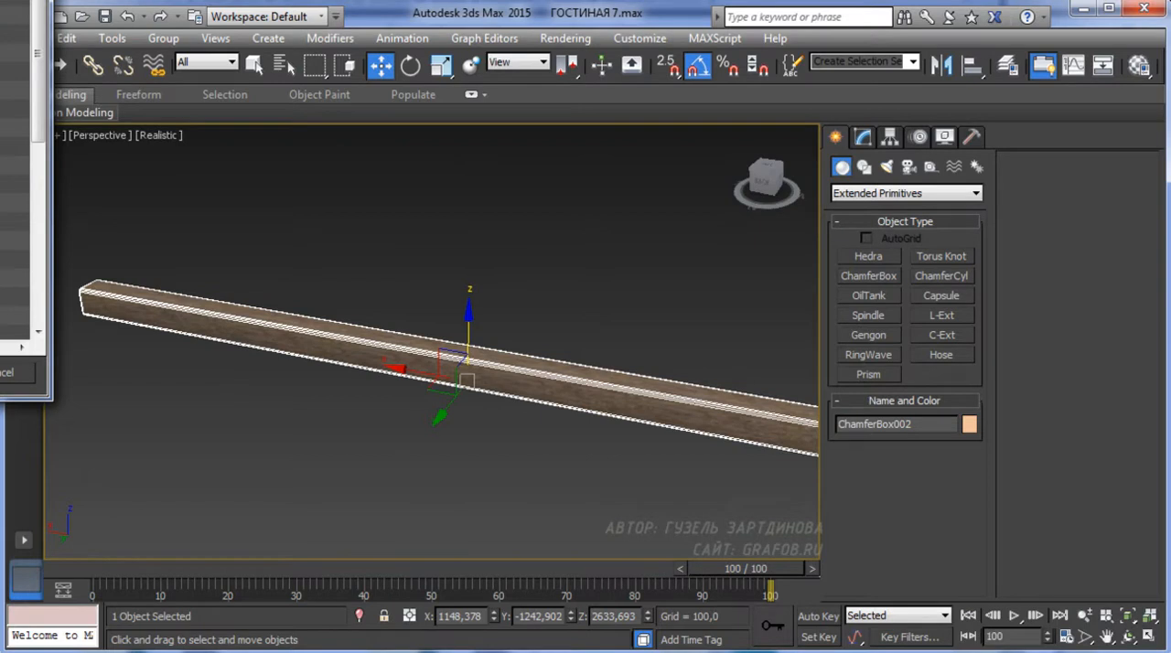
key("Escape")
right_click(485, 352)
left_click(531, 198)
middle_click_drag(503, 440, 394, 383, "alt")
left_click_drag(597, 291, 595, 259)
middle_click_drag(594, 259, 508, 454, "alt")
Move the beam in the top wireframe view beyond one side of the fireplace, to Y about -855
key("t")
key("F3")
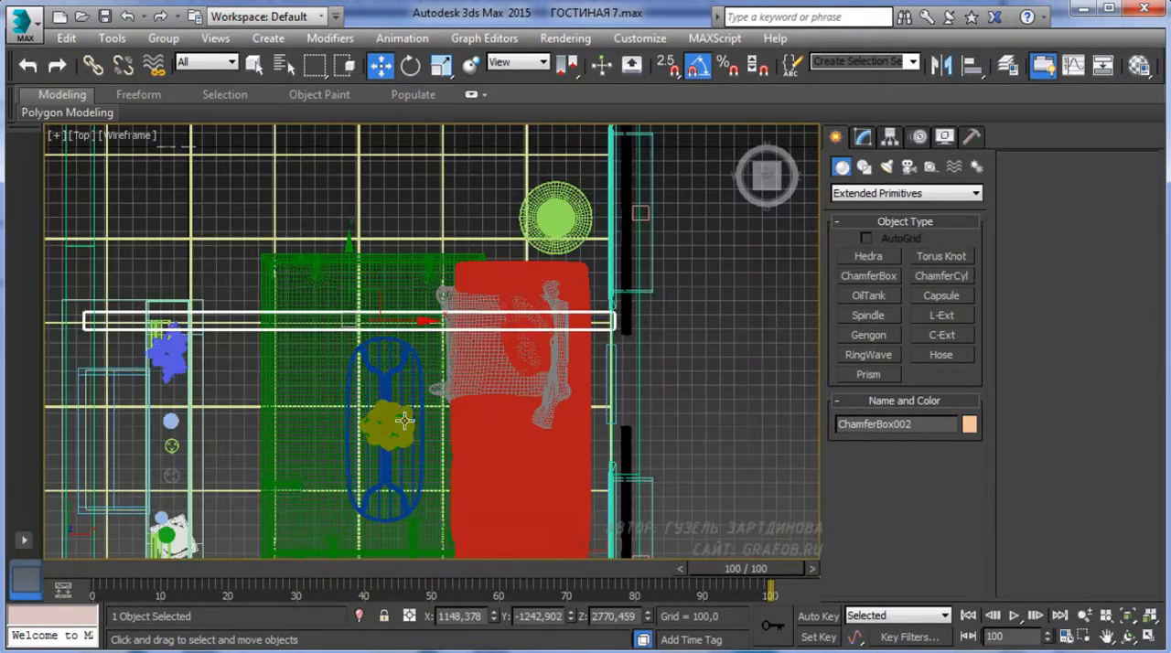
scroll(453, 384, "up", 3)
left_click_drag(388, 234, 398, 167)
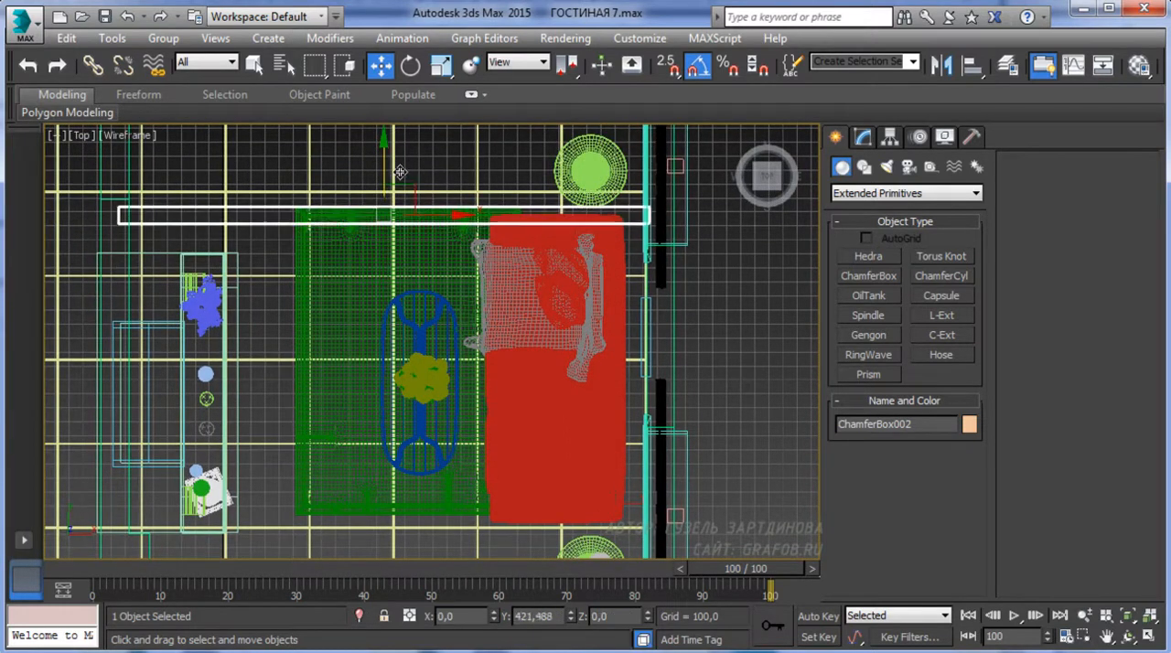
scroll(400, 176, "down", 3)
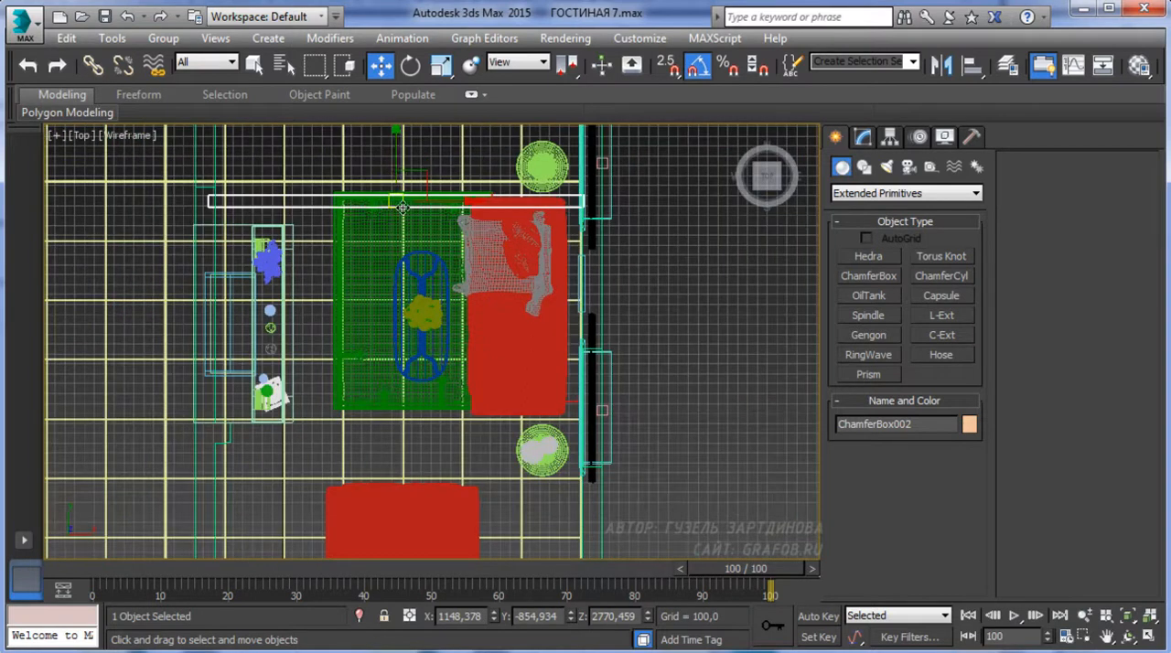
Make one copy of the beam on the other side of the fireplace, at Y about -3181
left_click_drag(391, 271, 382, 389)
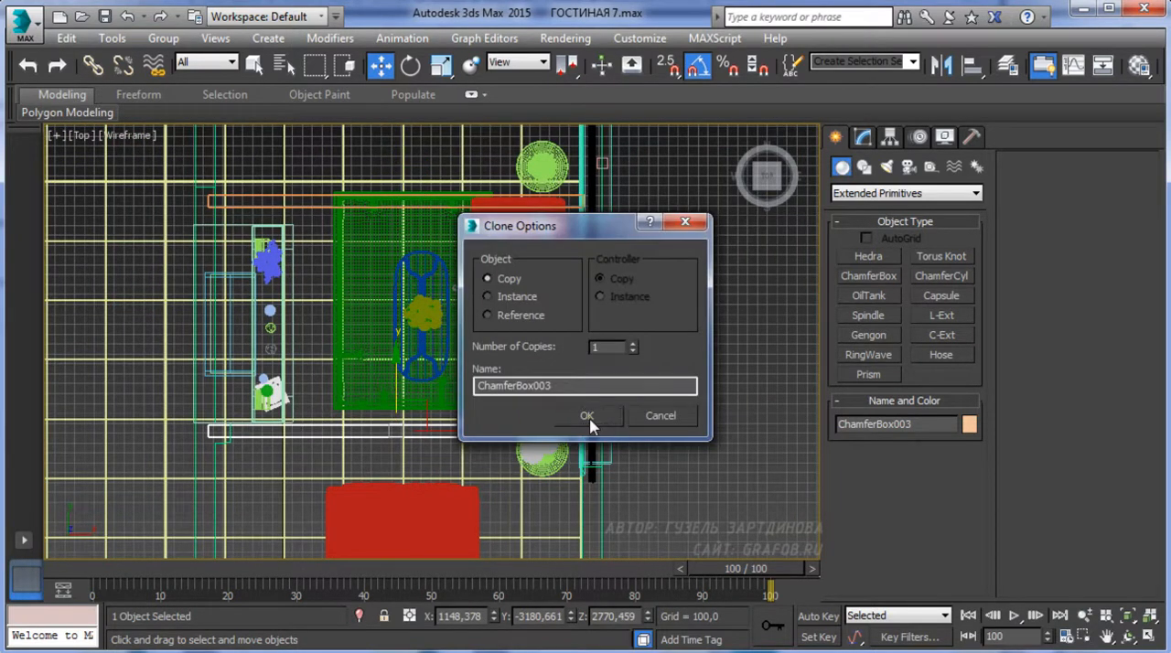
left_click(582, 421)
middle_click_drag(459, 329, 457, 300)
key("p")
key("F3")
mouse_move(408, 412)
middle_mouse_down("alt")
mouse_move(626, 393)
mouse_move(703, 334)
mouse_move(543, 333)
mouse_move(546, 418)
mouse_move(457, 379)
mouse_move(482, 430)
mouse_move(804, 461)
mouse_move(736, 546)
mouse_move(473, 449)
middle_mouse_up("alt")
scroll(482, 406, "down", 2)
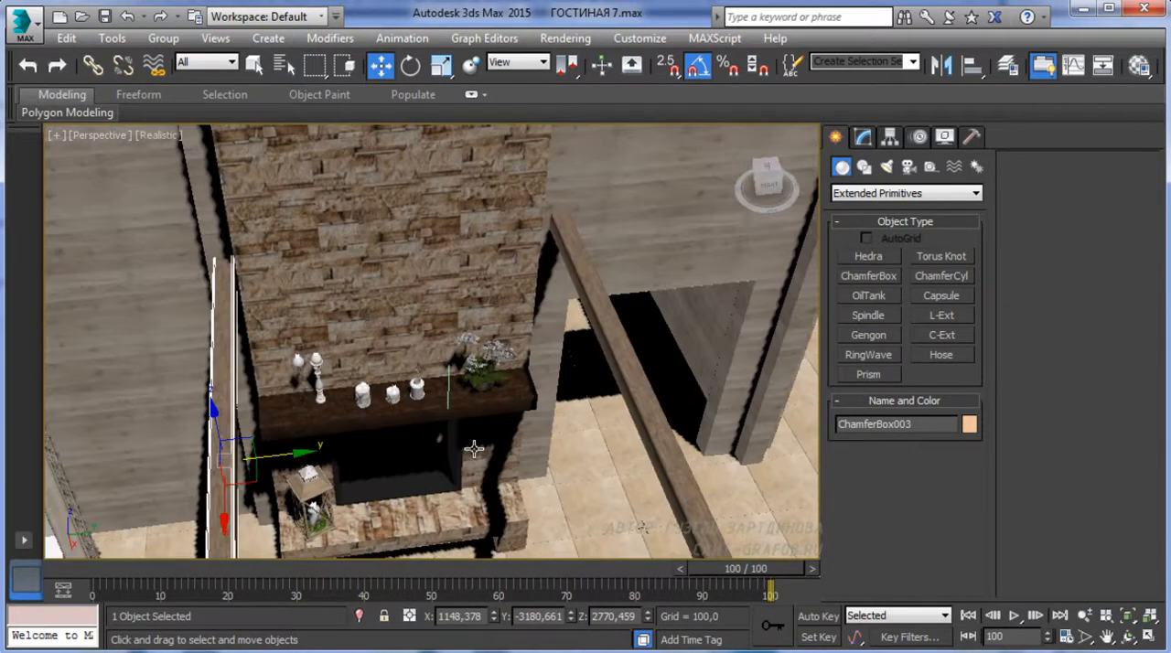
middle_click_drag(399, 452, 391, 489)
middle_click_drag(390, 489, 361, 508, "alt")
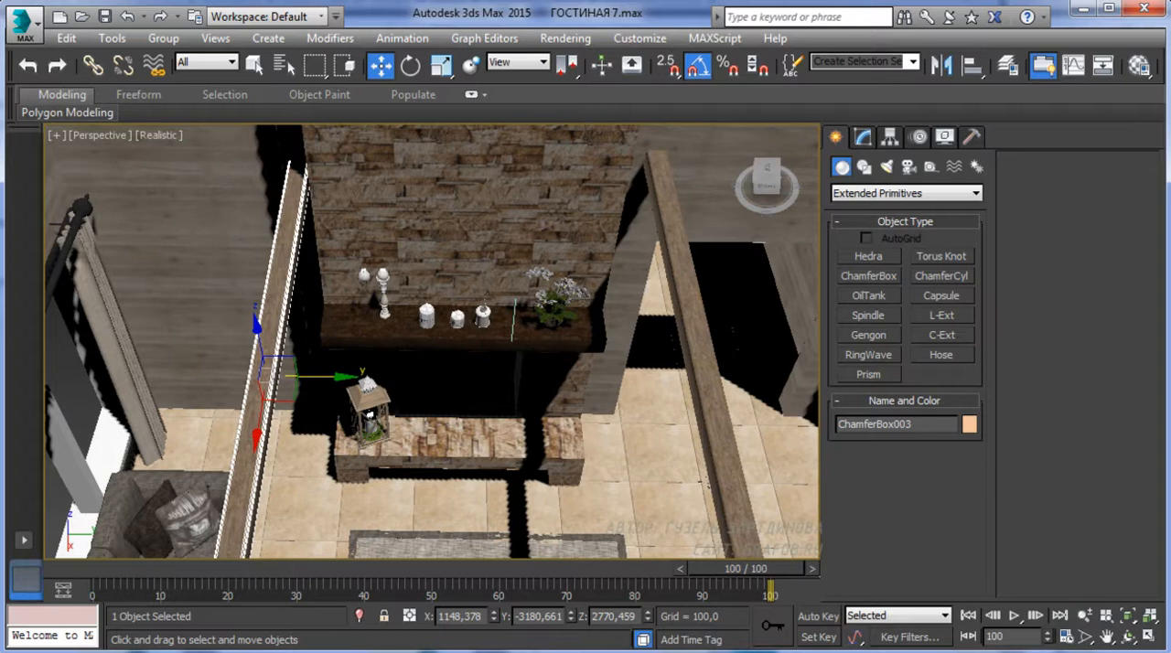
Merge all three groups from file 1 in the "Приборы для камина" folder into the scene
left_click(24, 25)
mouse_move(66, 272)
left_click(213, 160)
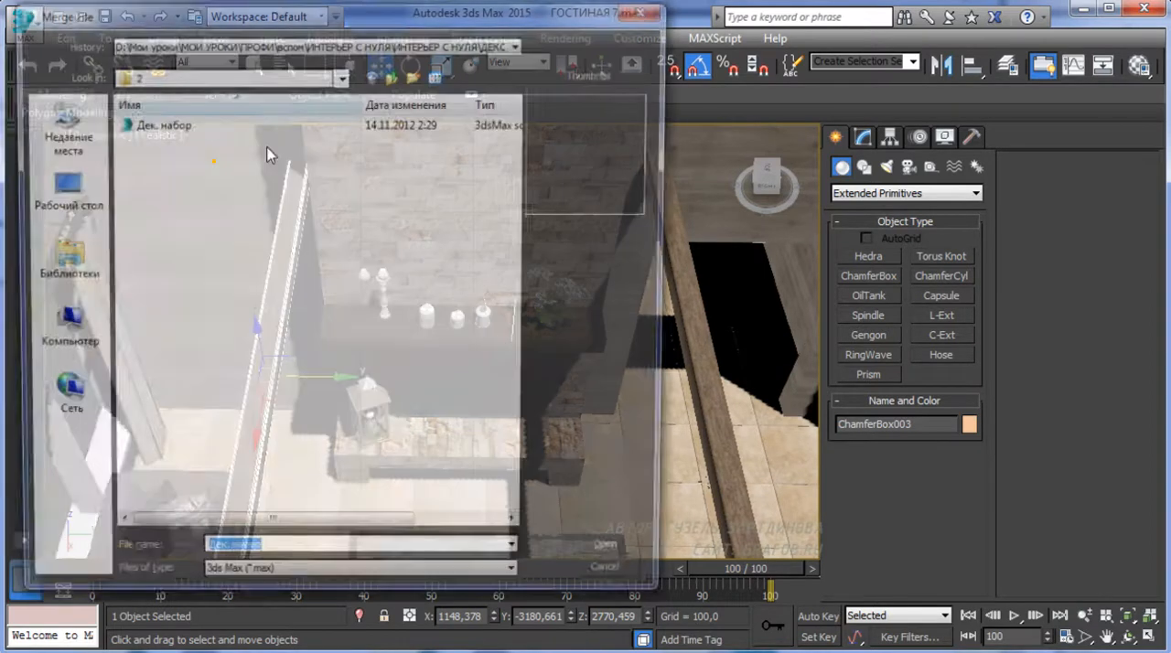
left_click(393, 75)
left_click(393, 75)
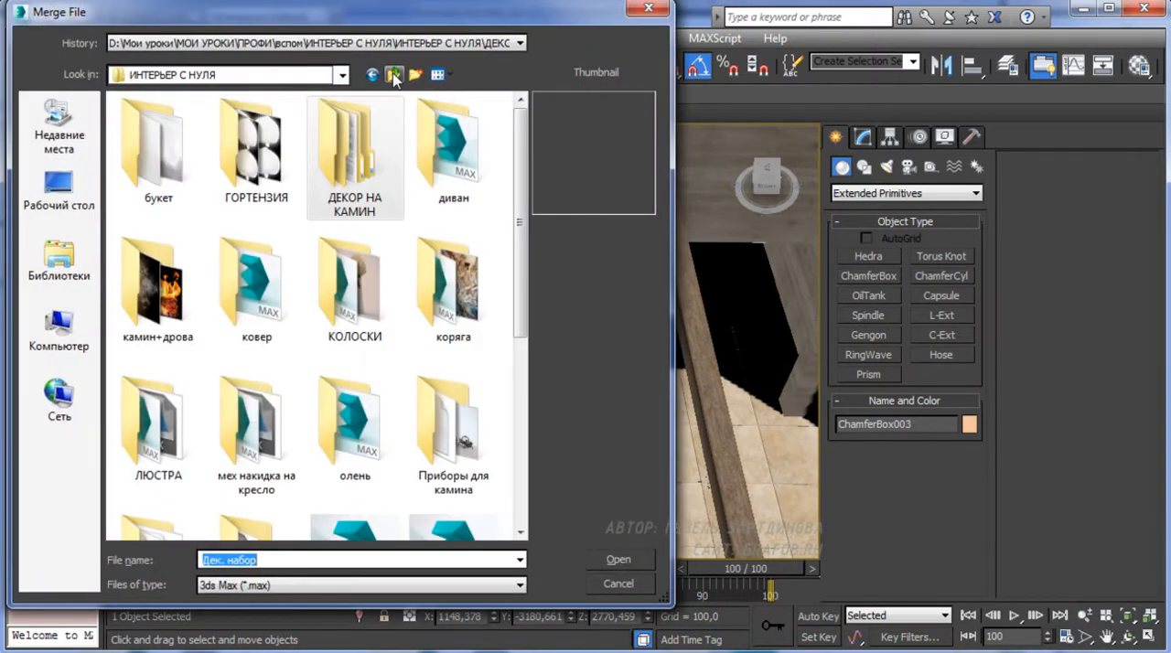
left_click(355, 288)
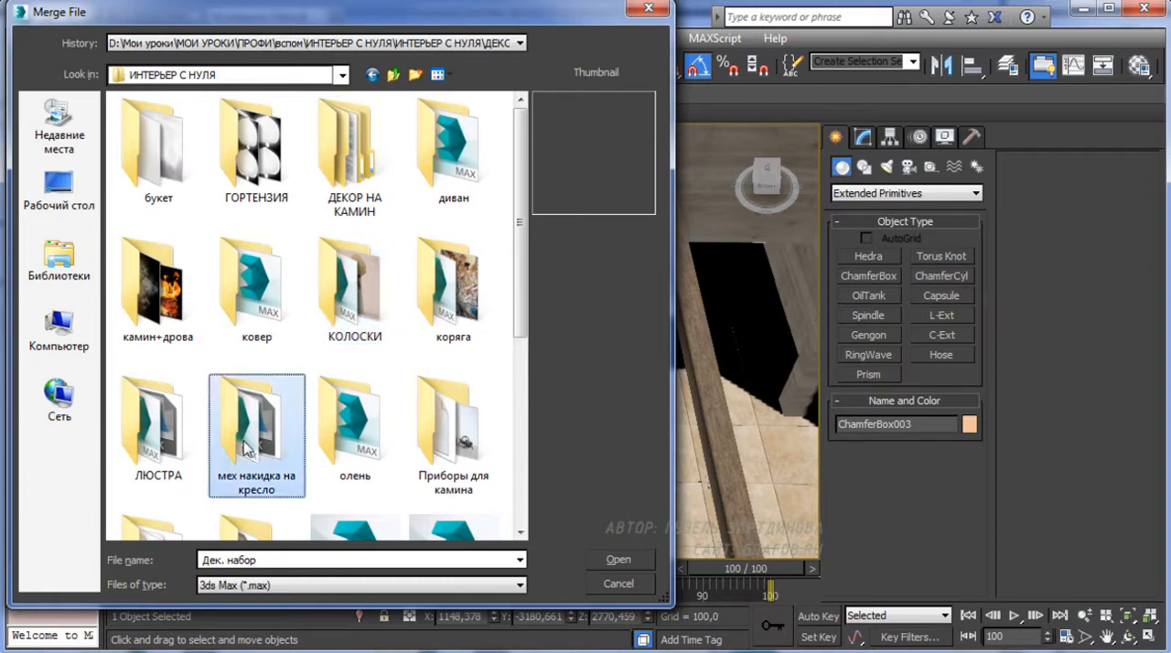
double_click(449, 430)
left_click(142, 140)
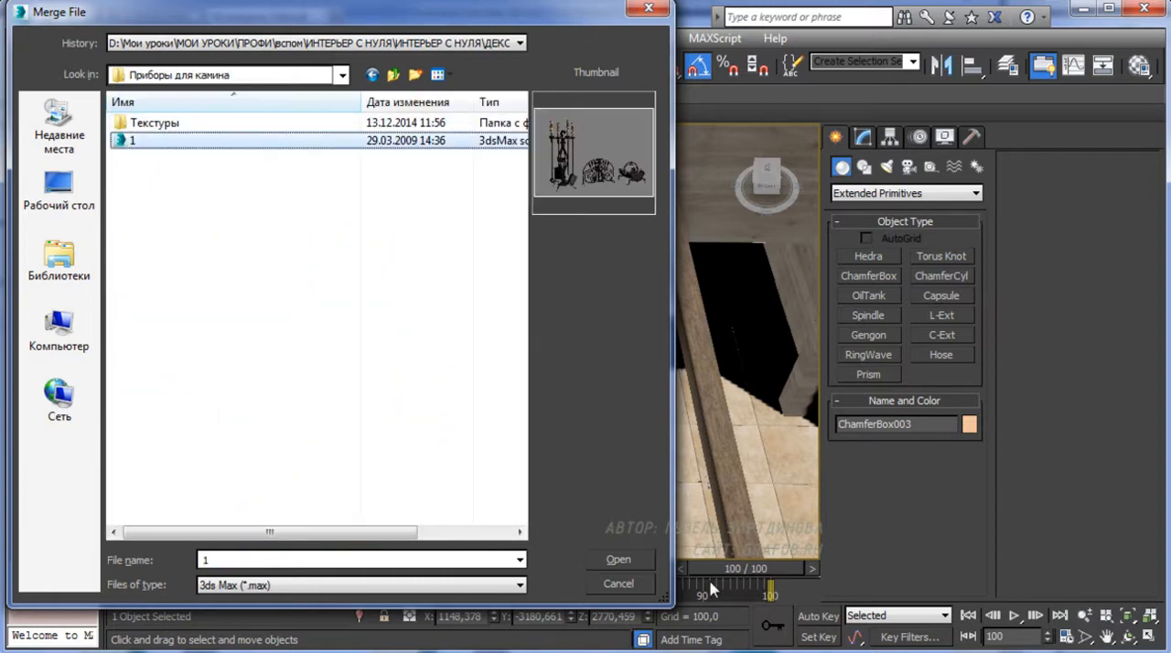
left_click(618, 560)
left_click(428, 462)
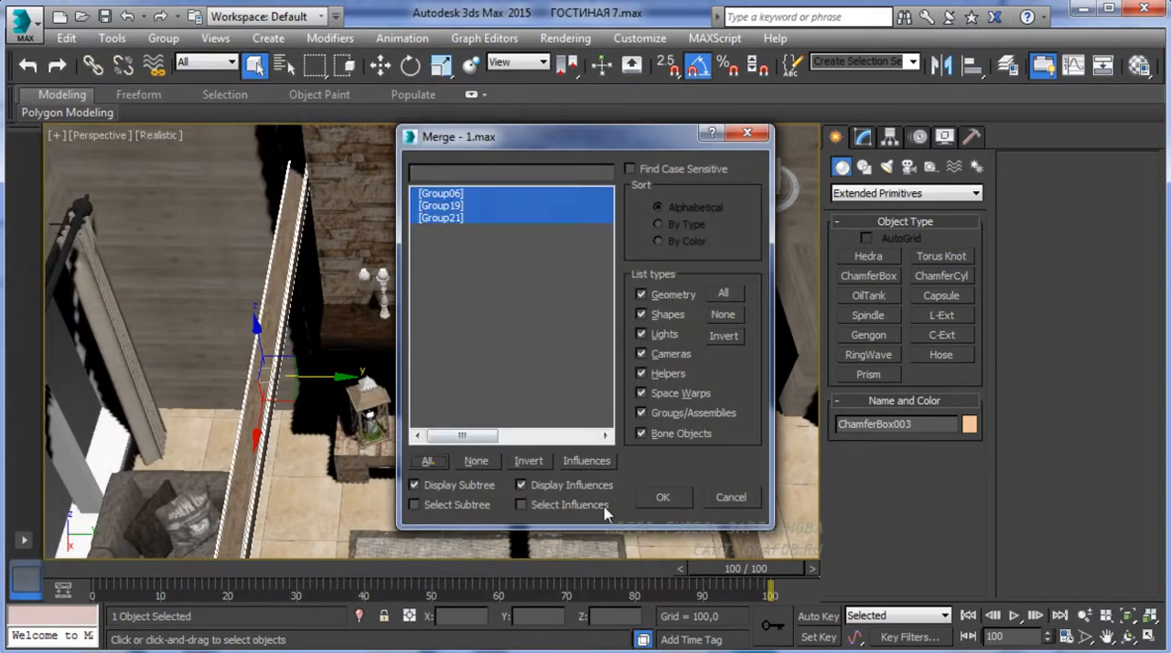
left_click(662, 499)
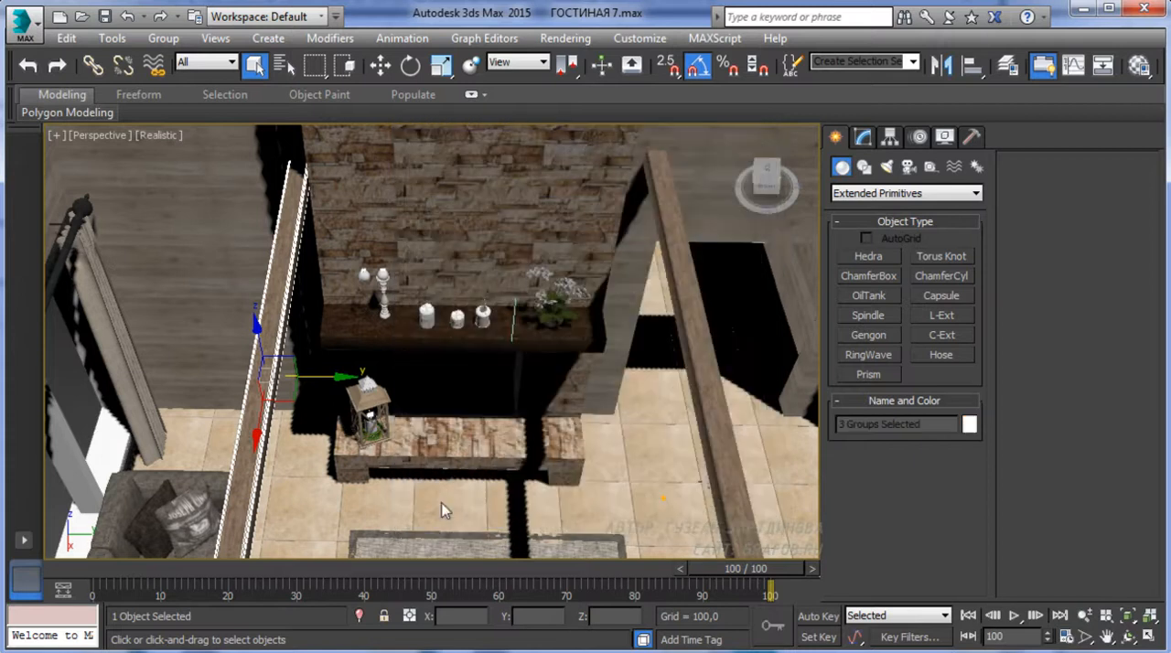
Isolate the three merged fireplace accessory groups
left_click(381, 65)
middle_click_drag(600, 318, 445, 269)
middle_click_drag(611, 480, 515, 483)
right_click(478, 442)
left_click(529, 373)
middle_click_drag(529, 373, 529, 404, "alt")
Assign the black 09 - Default material to the arched fire screen
left_click(440, 333)
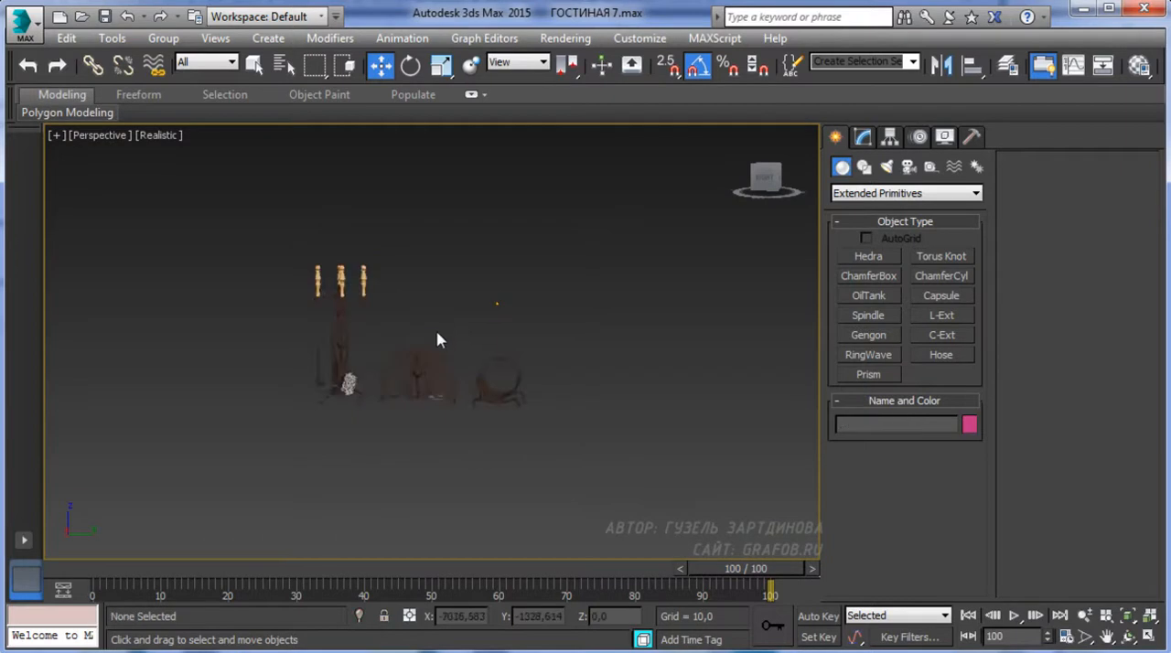
scroll(430, 377, "up", 5)
left_click(460, 377)
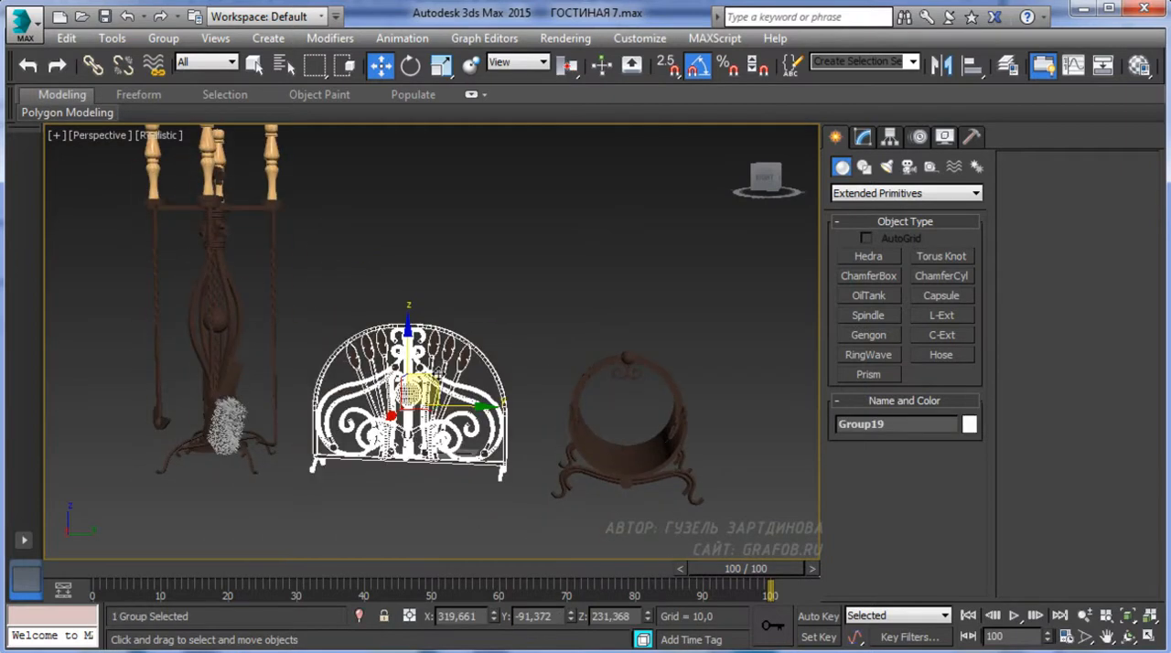
key("m")
left_click(580, 212)
left_click(536, 358)
Assign the black 09 - Default material to the round firewood holder as well
middle_click_drag(399, 413, 119, 378)
left_click(304, 396)
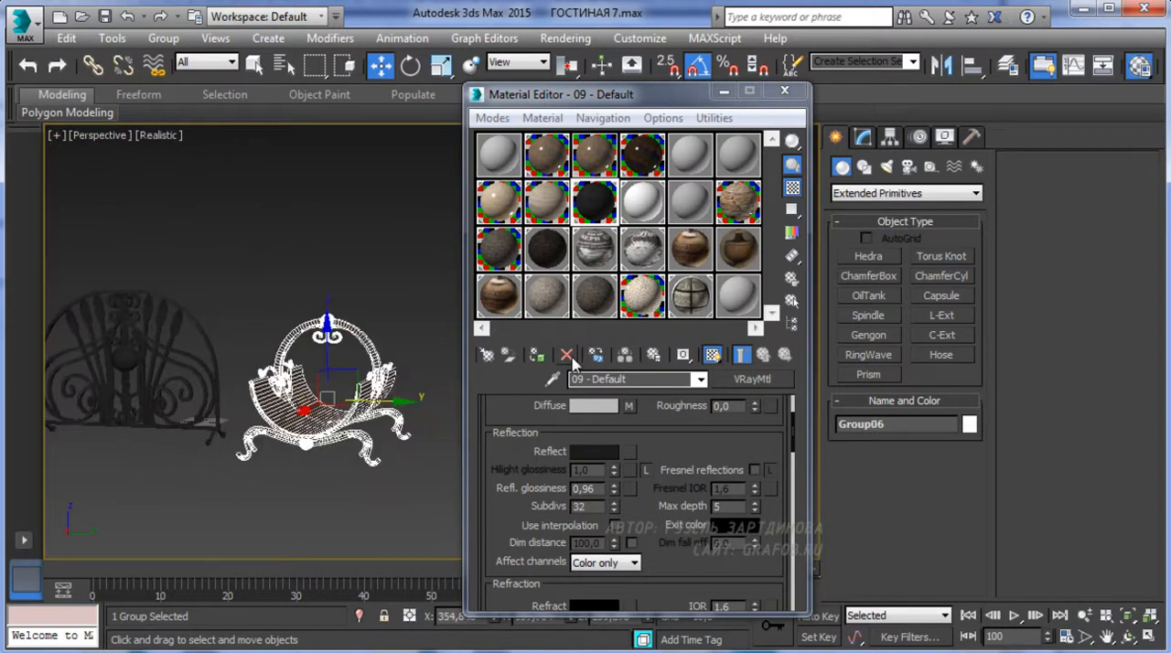
middle_click_drag(265, 388, 380, 405)
Open the fireplace tool stand group so its individual parts can be edited
left_click(353, 370)
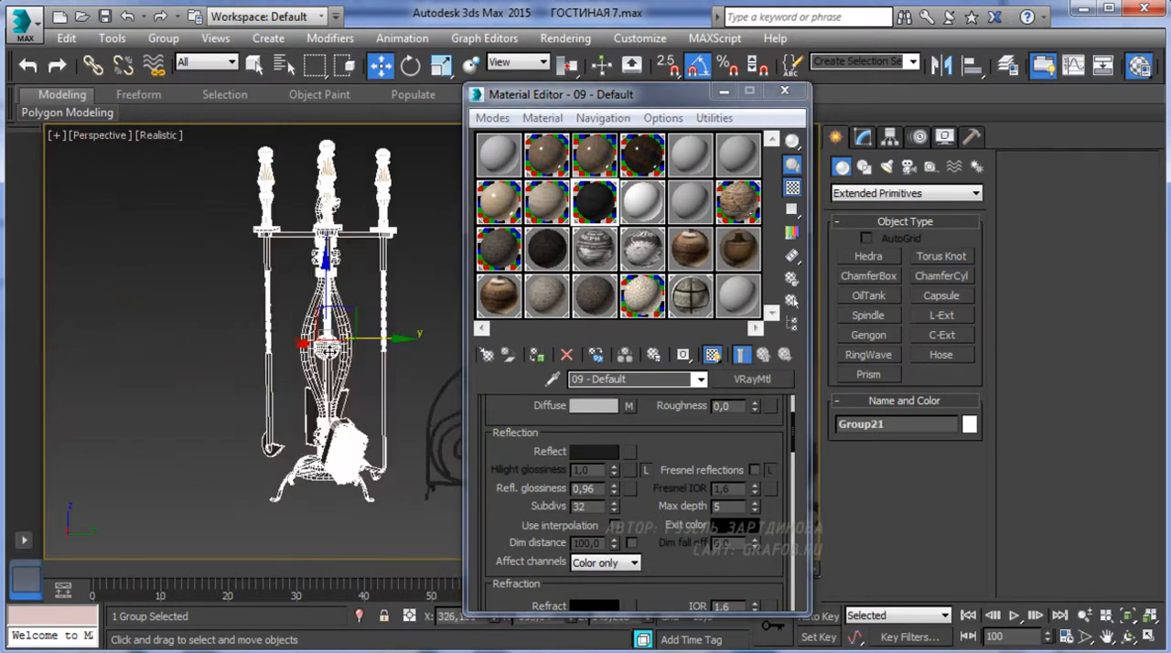
middle_click_drag(329, 351, 268, 374)
left_click(163, 37)
left_click(183, 110)
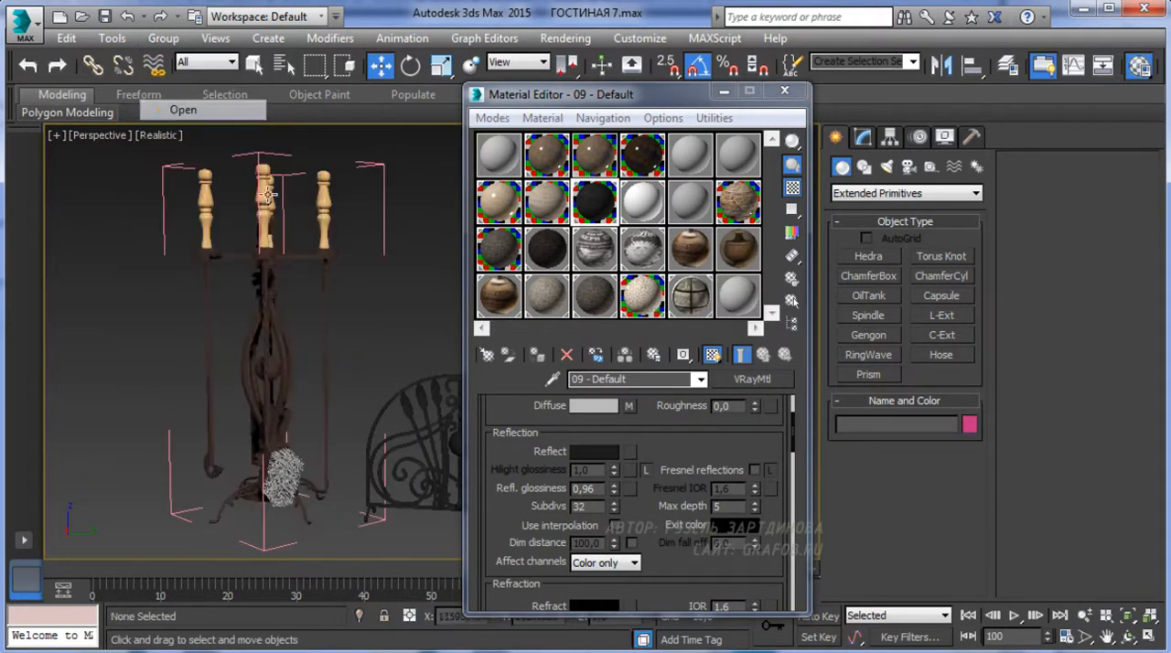
Assign the black 09 - Default material to the tool stand's metal parts, leaving out the wooden handles and the brush
left_click(264, 257)
left_click(366, 313)
left_click_drag(162, 473, 162, 473)
scroll(387, 302, "down", 3)
scroll(311, 348, "up", 5)
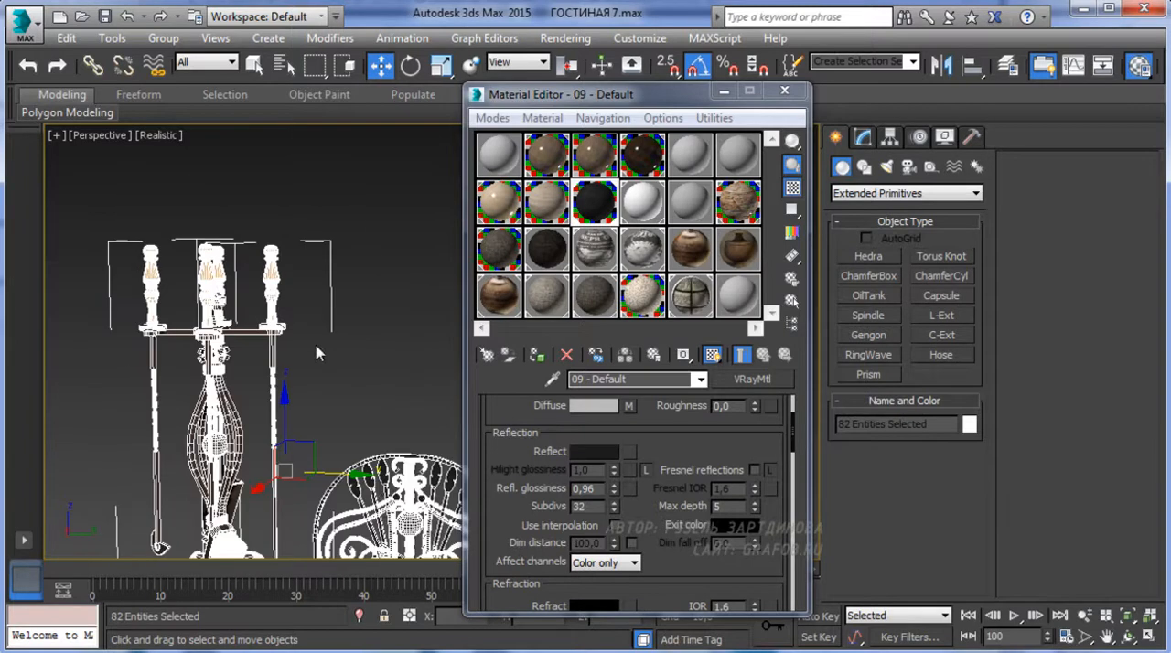
left_click(400, 502, "alt")
left_click(271, 268, "alt")
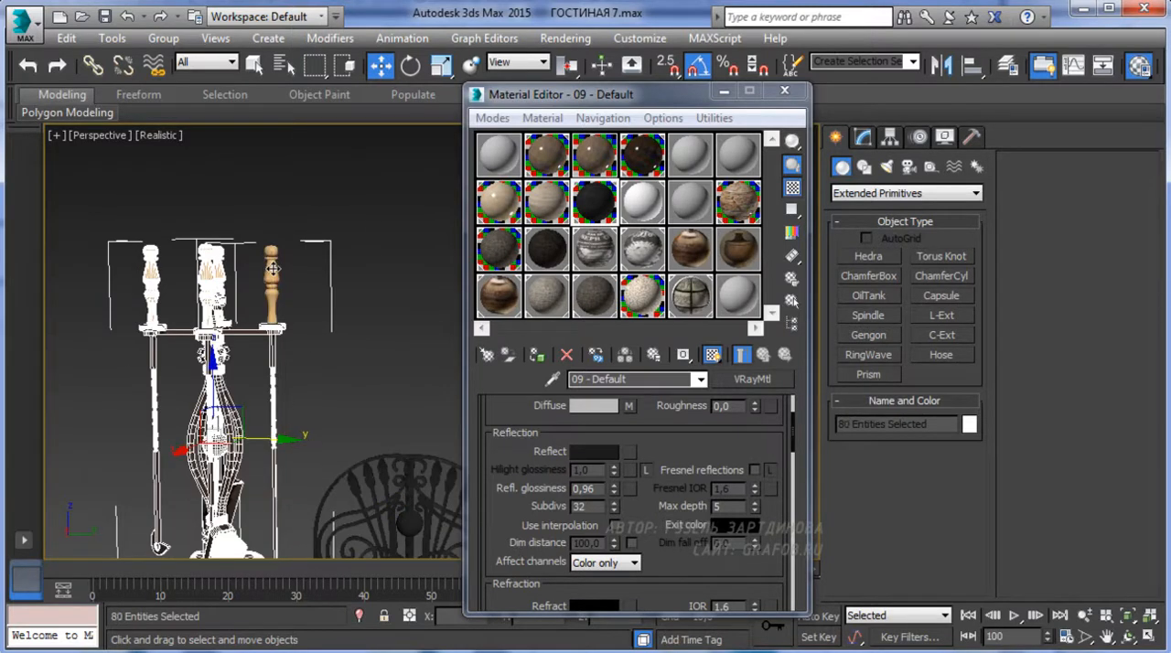
left_click(219, 274, "alt")
left_click(207, 275, "alt")
left_click(152, 280, "alt")
mouse_move(168, 297)
middle_mouse_down()
mouse_move(153, 142)
mouse_move(155, 160)
middle_mouse_up()
left_click(217, 416, "alt")
middle_click_drag(218, 416, 291, 450, "alt")
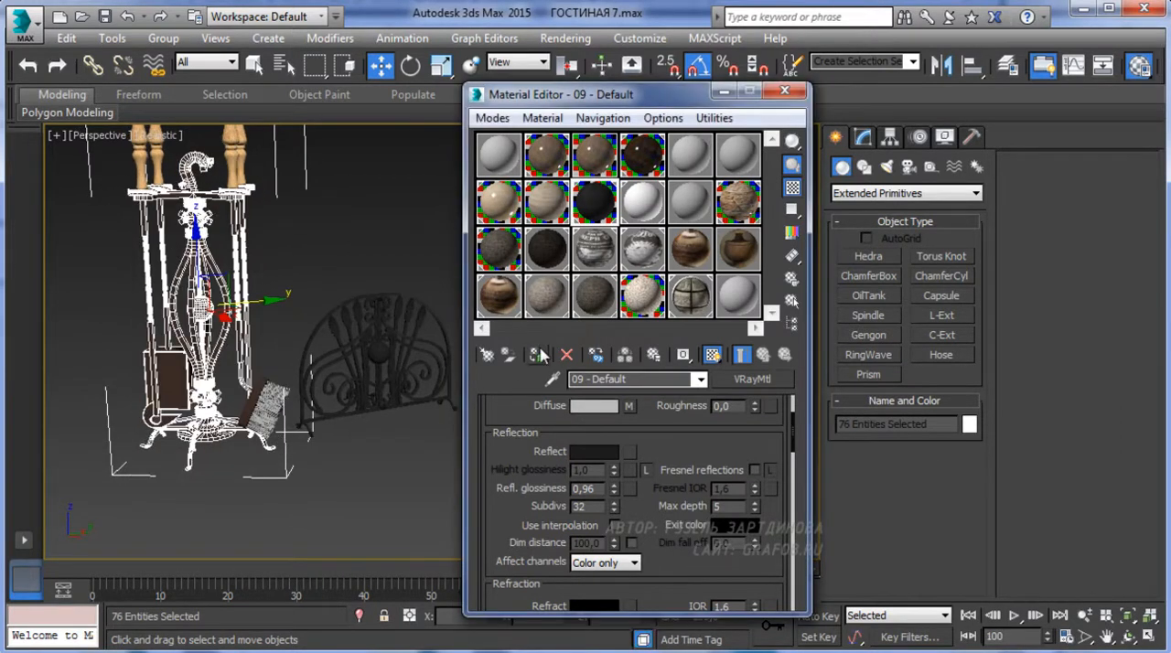
left_click(267, 362)
middle_click_drag(266, 362, 294, 480)
Assign the brown wood material 03 - Default to the tool stand's four turned handles
left_click(254, 273)
left_click(263, 239, "ctrl")
left_click(183, 246, "ctrl")
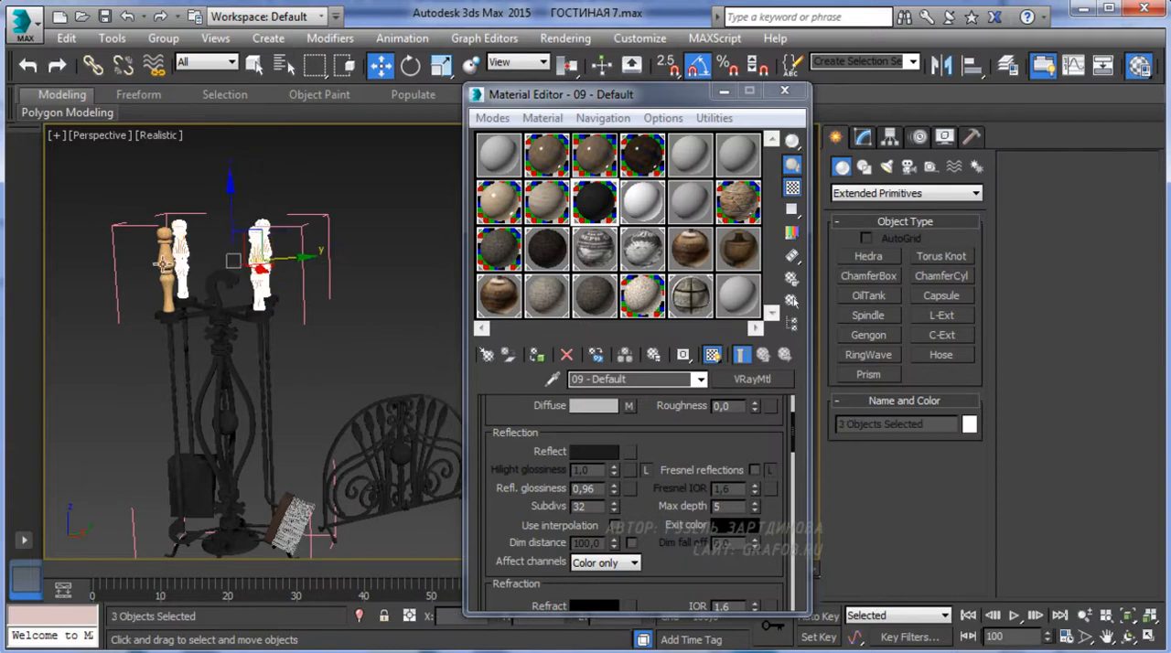
left_click(165, 261, "ctrl")
left_click(545, 152)
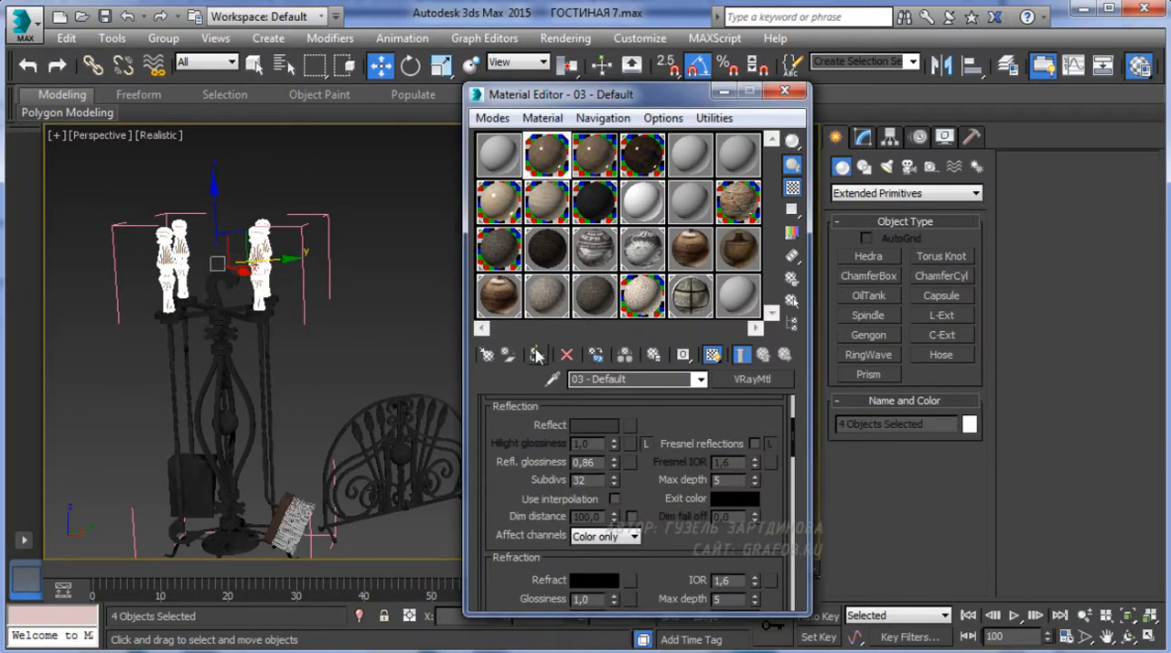
left_click(537, 355)
left_click(375, 338)
mouse_move(324, 345)
middle_mouse_down("alt")
mouse_move(306, 344)
mouse_move(330, 345)
middle_mouse_up("alt")
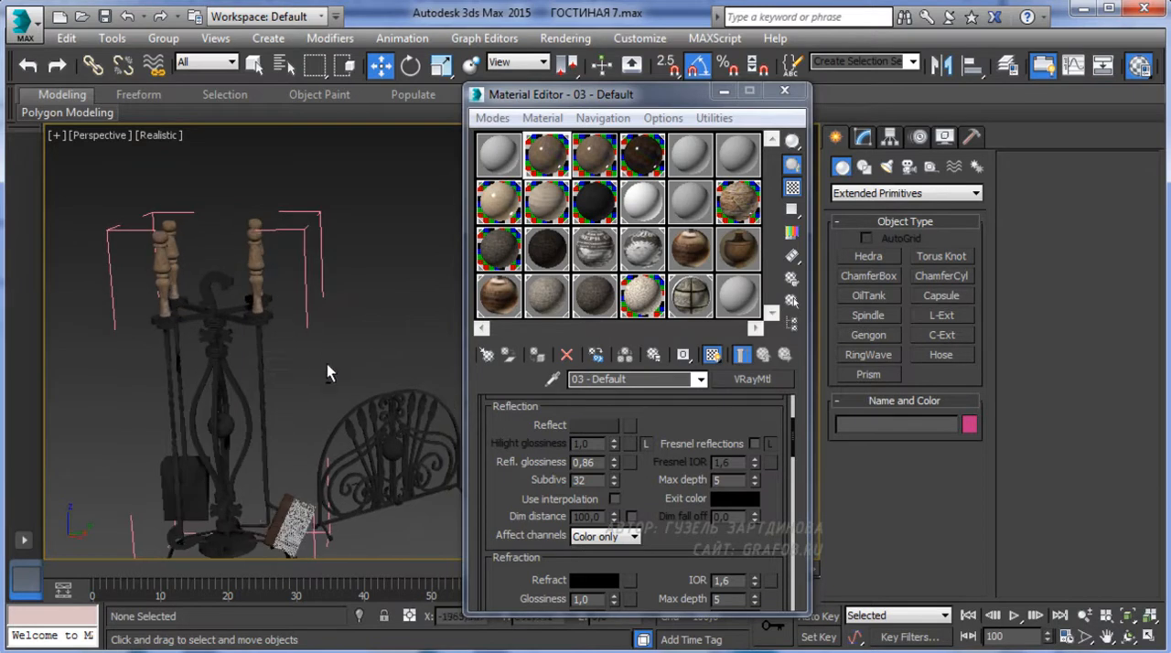
Assign the 09 - Default material to the brush's solid back at Element level of its Editable Mesh, leaving out the bristles
left_click(264, 518)
key("z")
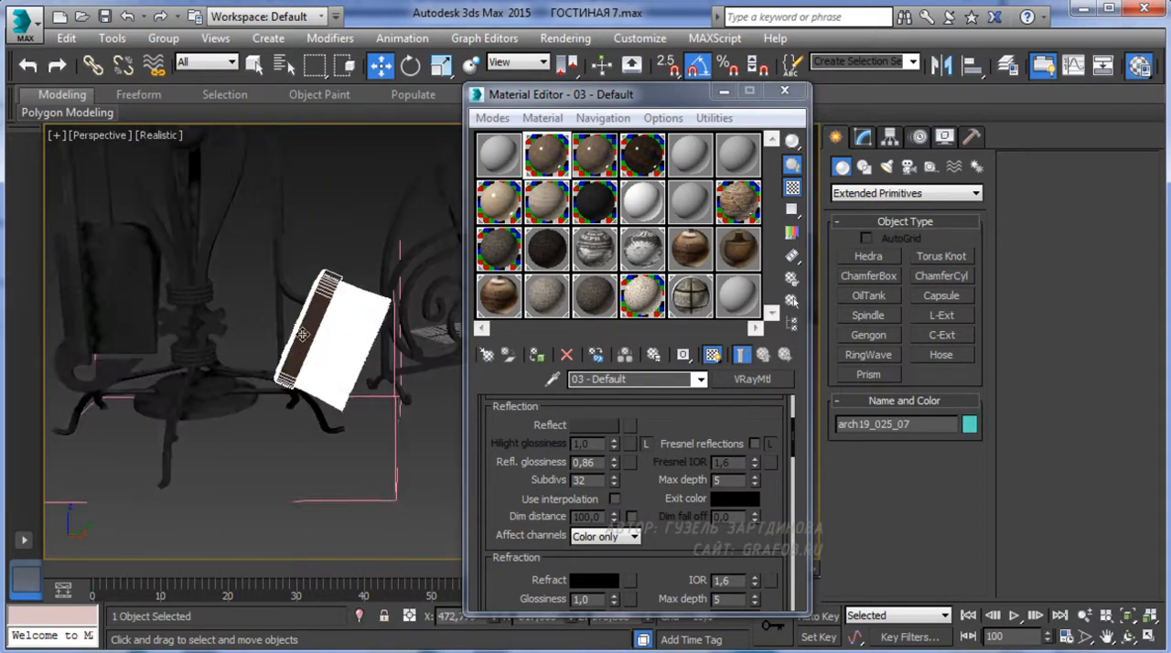
left_click(863, 137)
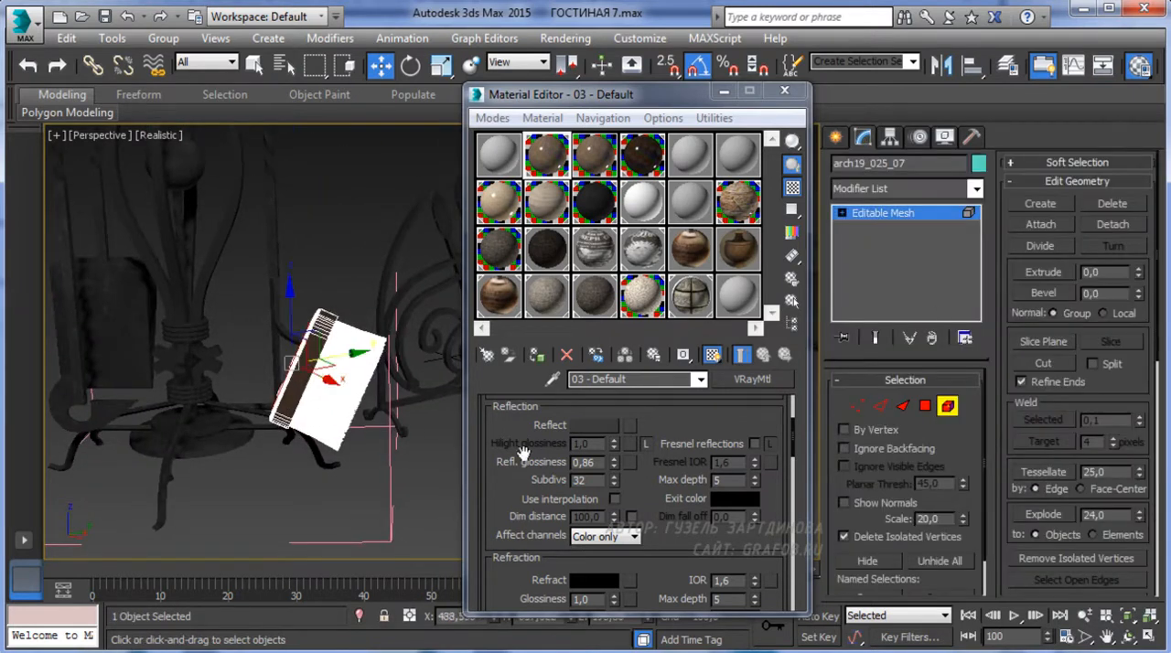
middle_click_drag(312, 370, 296, 347, "alt")
left_click(296, 348, "ctrl")
left_click(283, 395, "ctrl")
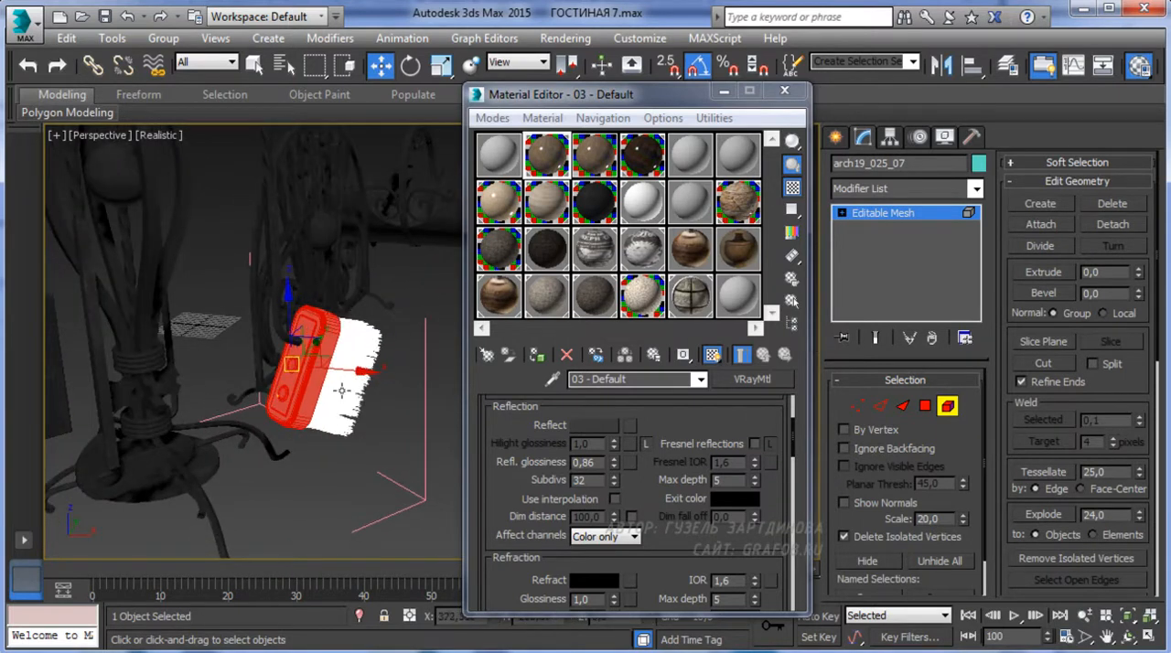
left_click(603, 223)
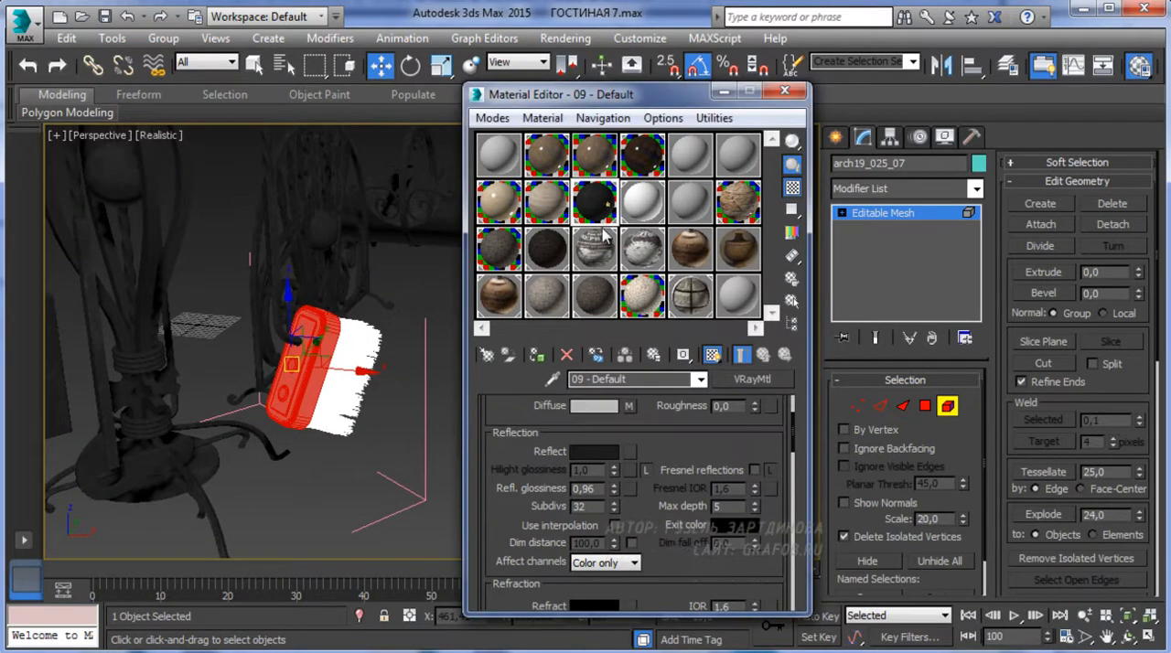
left_click(362, 471)
scroll(378, 397, "down", 6)
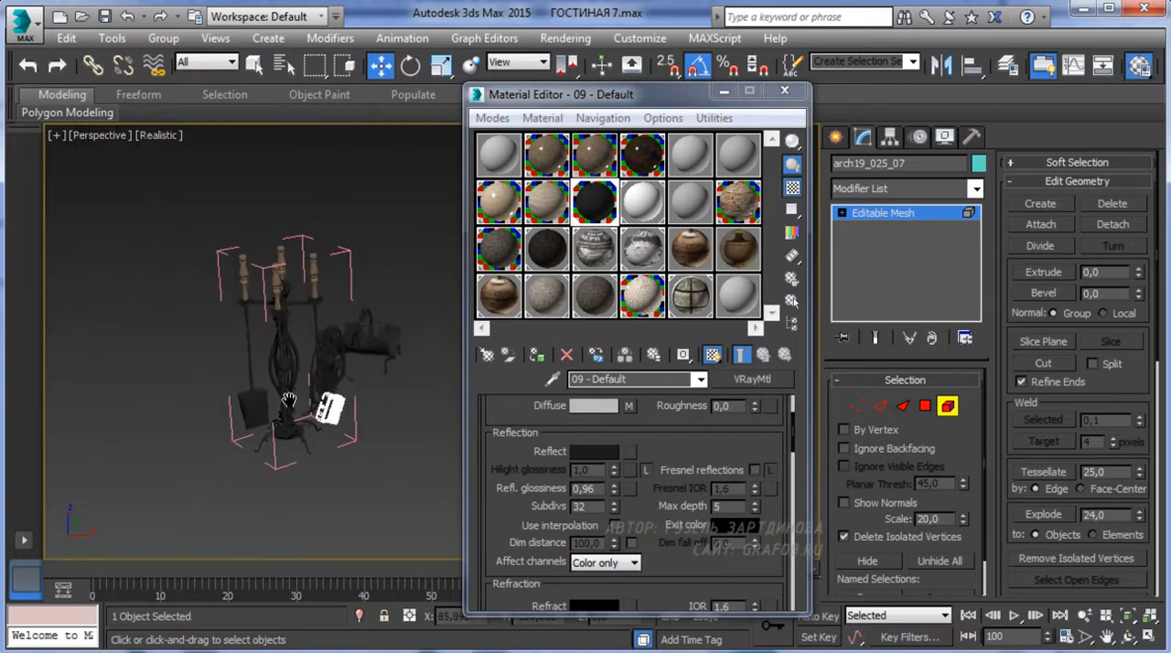
middle_click_drag(372, 235, 226, 279)
left_click(836, 136)
Close the opened tool stand group
middle_click_drag(425, 415, 345, 327, "alt")
left_click(323, 172)
left_click_drag(323, 170, 184, 289)
left_click(163, 37)
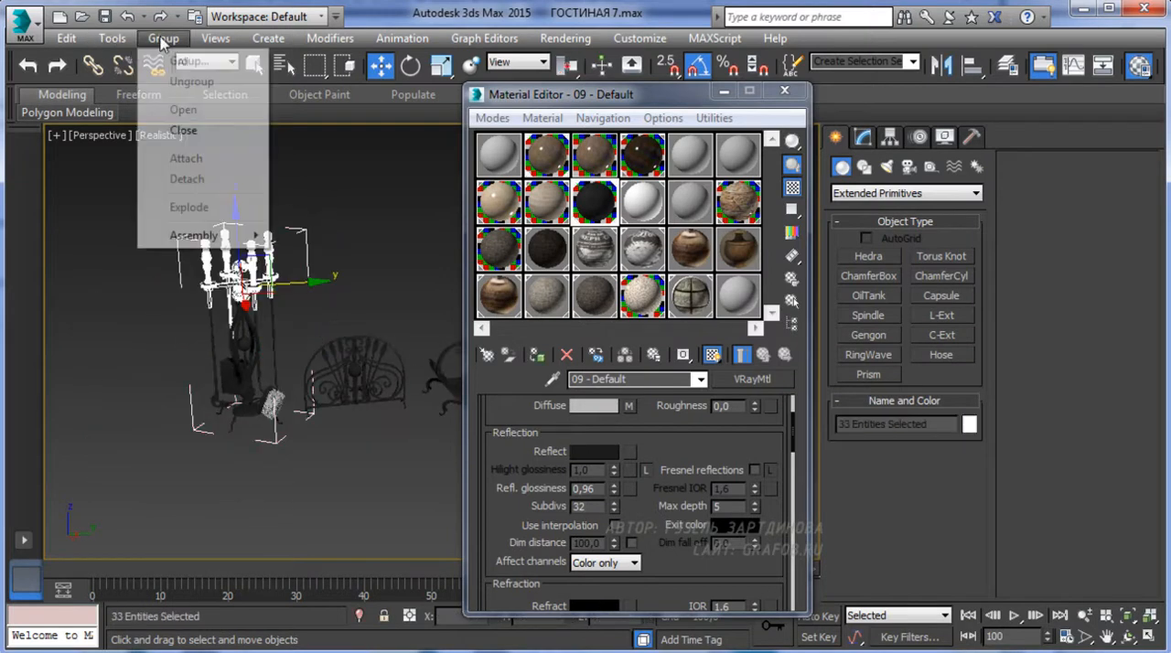
left_click(180, 134)
Select the fire screen and firewood holder, minimize the Material Editor and end the isolation
left_click(351, 389)
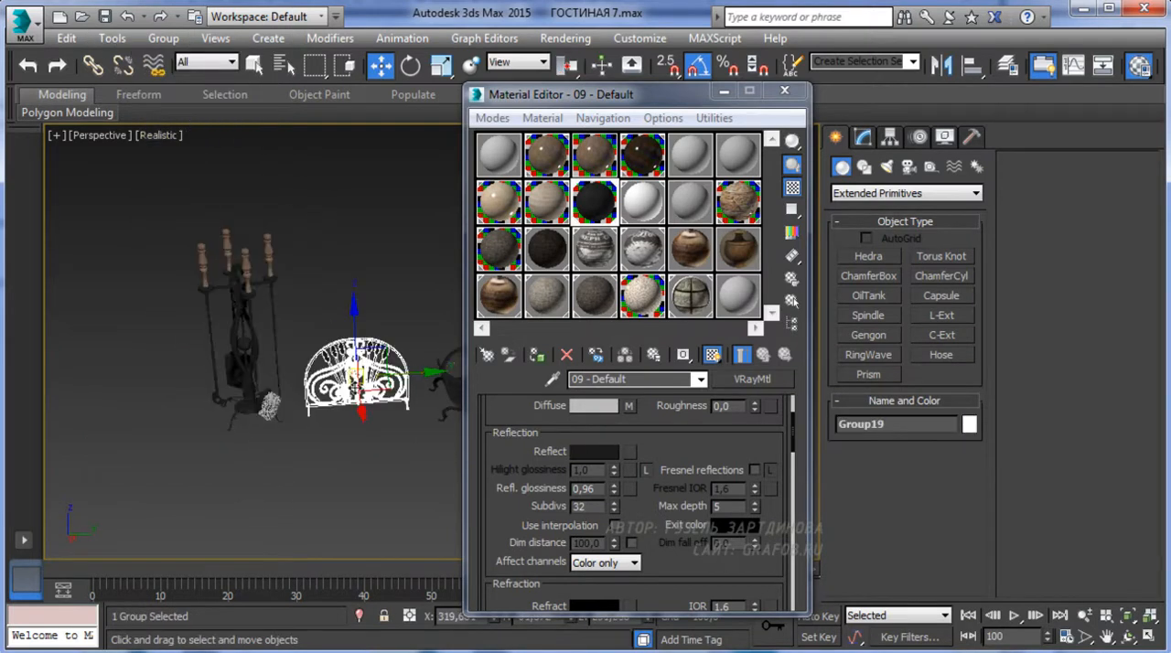
middle_click_drag(352, 390, 273, 376)
left_click(388, 375)
left_click(723, 92)
middle_click_drag(405, 311, 371, 370)
right_click(460, 348)
left_click(491, 268)
Isolate the three fireplace accessory groups together with the tiled floor
left_click(372, 368, "ctrl")
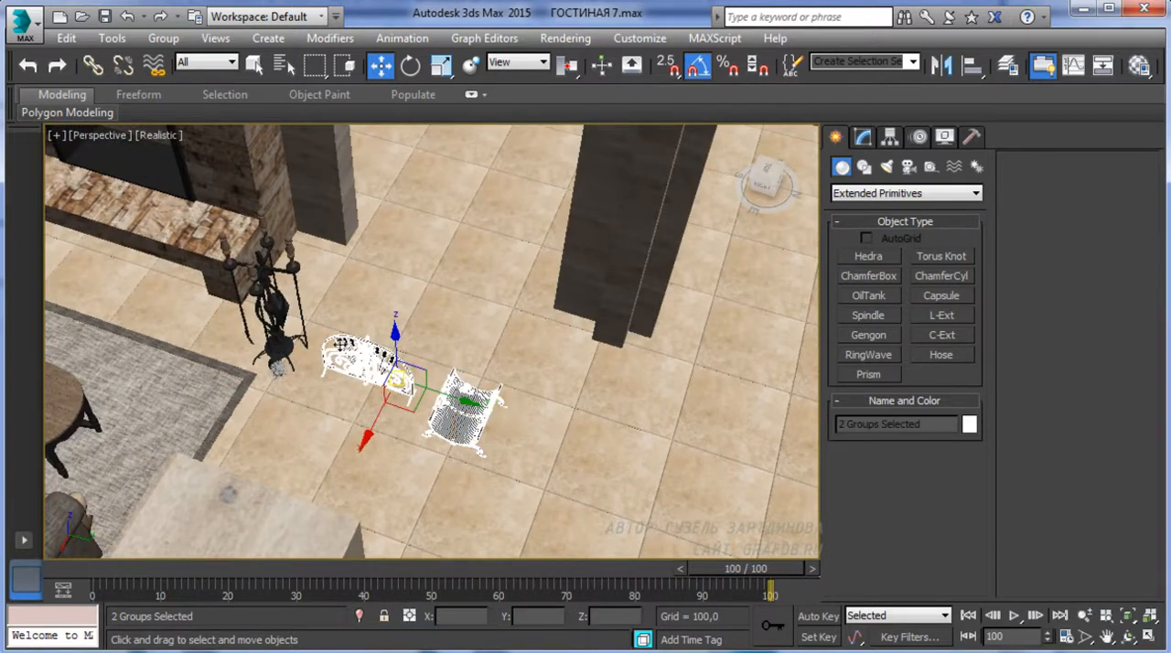
left_click(278, 316, "ctrl")
left_click(441, 331, "ctrl")
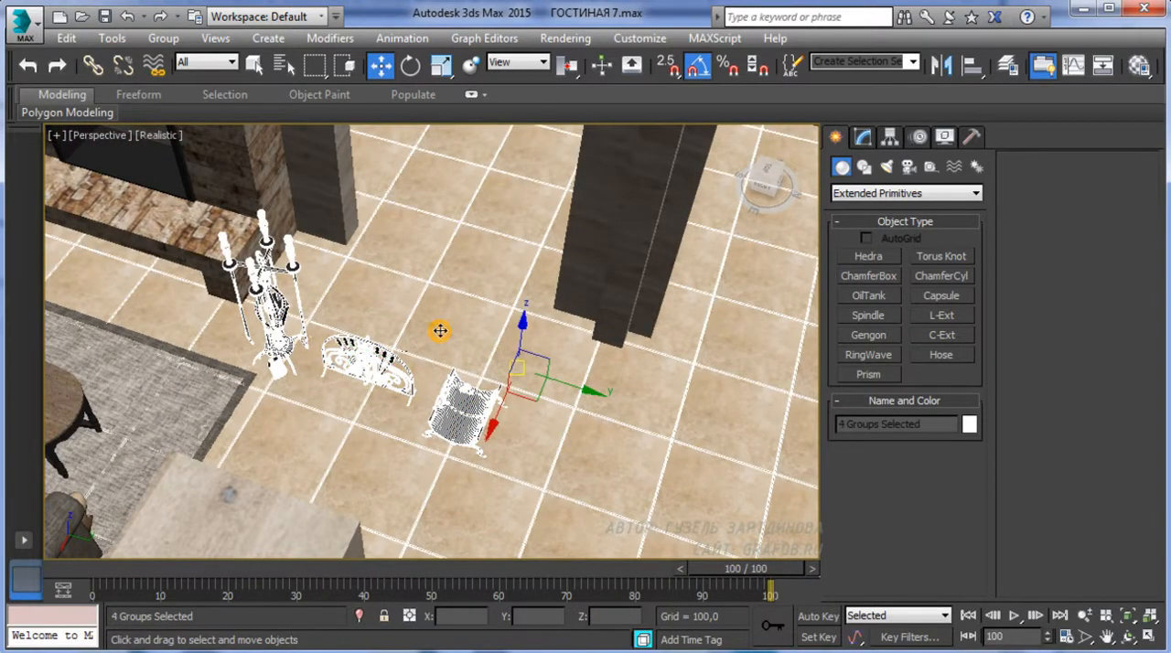
right_click(442, 330)
left_click(526, 256)
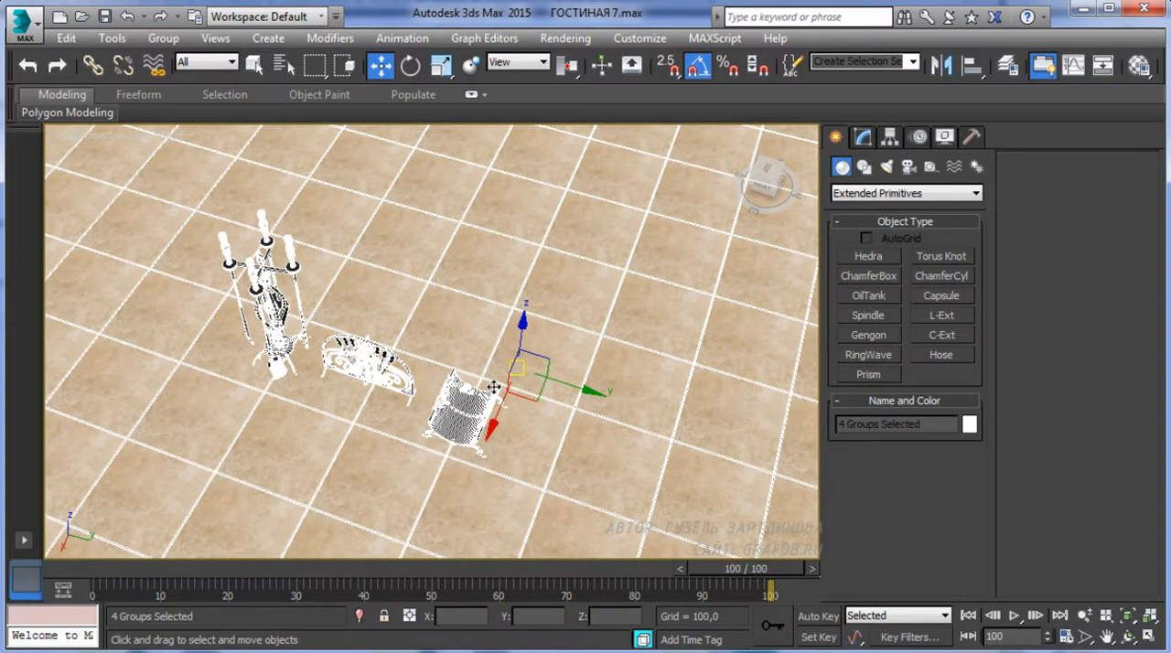
Align the base of the three accessory groups vertically with the floor surface in the front wireframe view
key("f")
key("z")
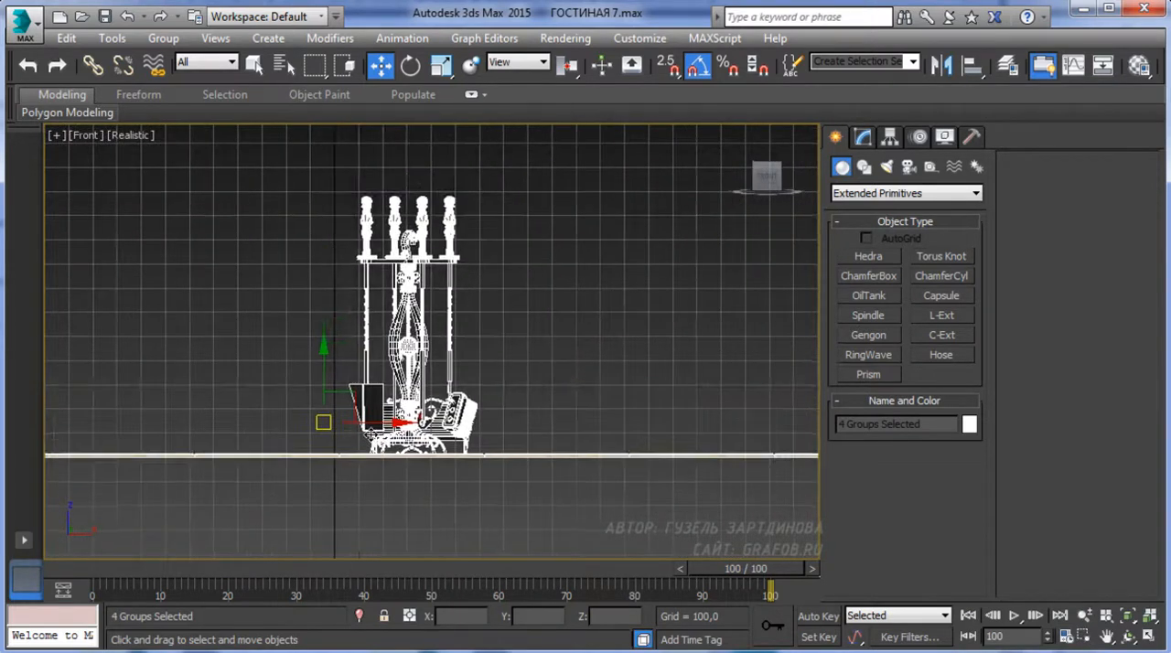
scroll(371, 441, "up", 5)
left_click_drag(689, 249, 357, 424)
middle_click_drag(369, 413, 300, 368)
key("F3")
scroll(300, 368, "down", 1)
left_click_drag(410, 187, 410, 177)
Switch to the top view, clear the selection and end the isolation to bring back the whole room
key("t")
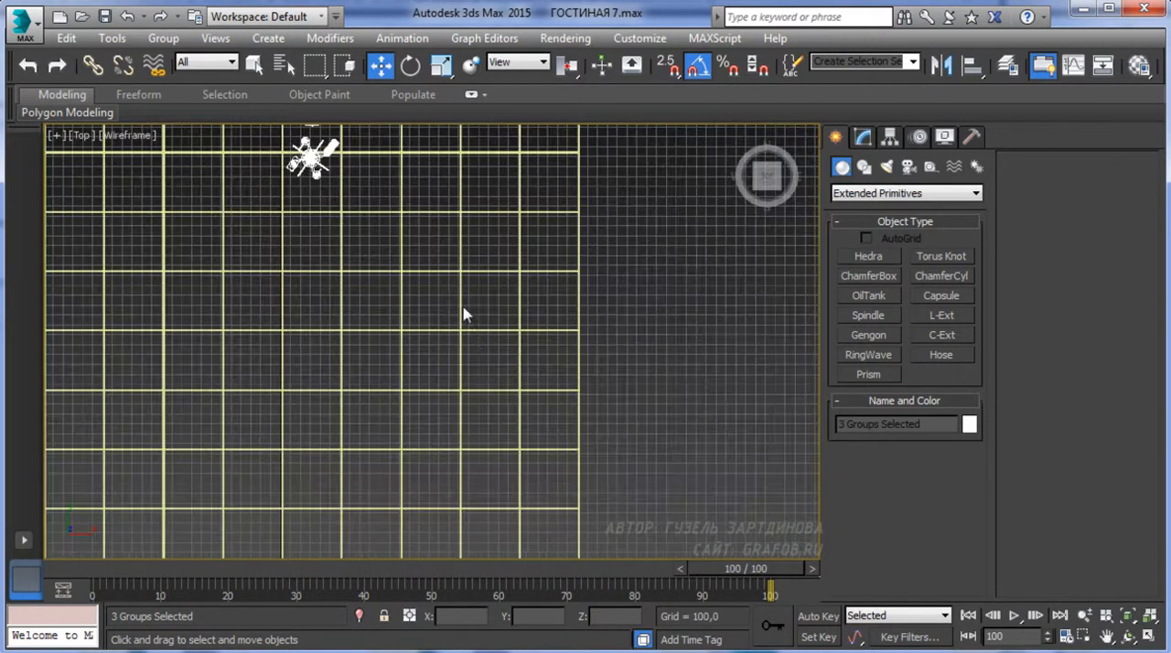
key("y")
middle_click_drag(312, 203, 392, 343)
left_click(412, 332)
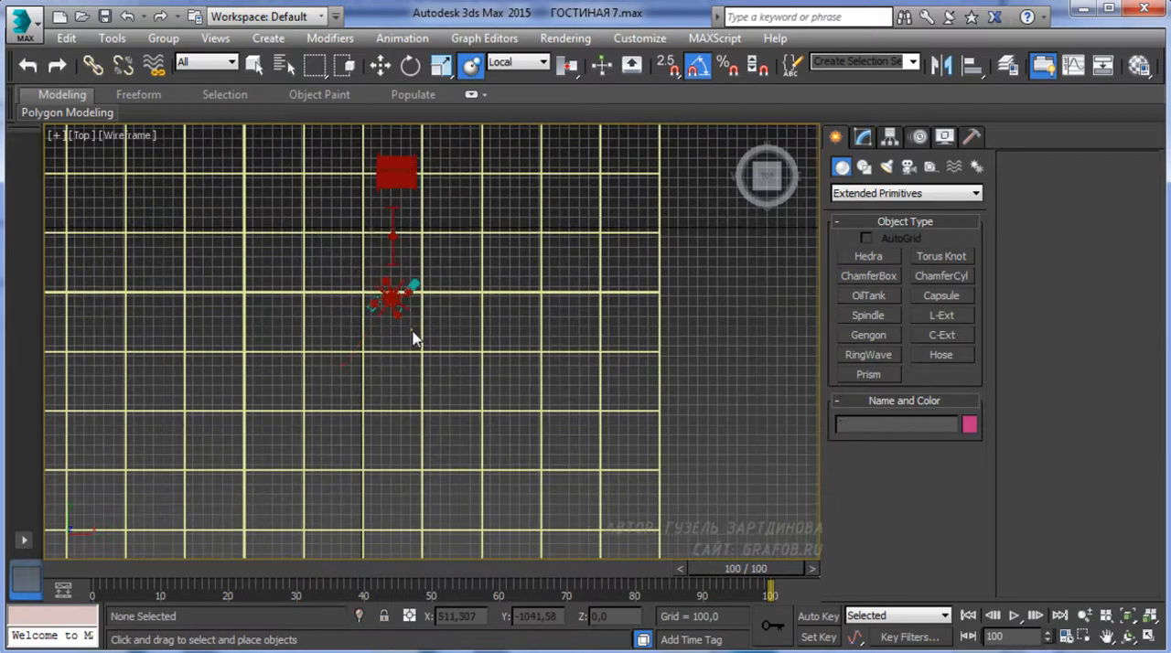
right_click(405, 323)
left_click(494, 231)
middle_click_drag(433, 189, 413, 268)
Move the firewood holder past the fireplace to the armchair side and rotate it to about -155° around Z
left_click(418, 198)
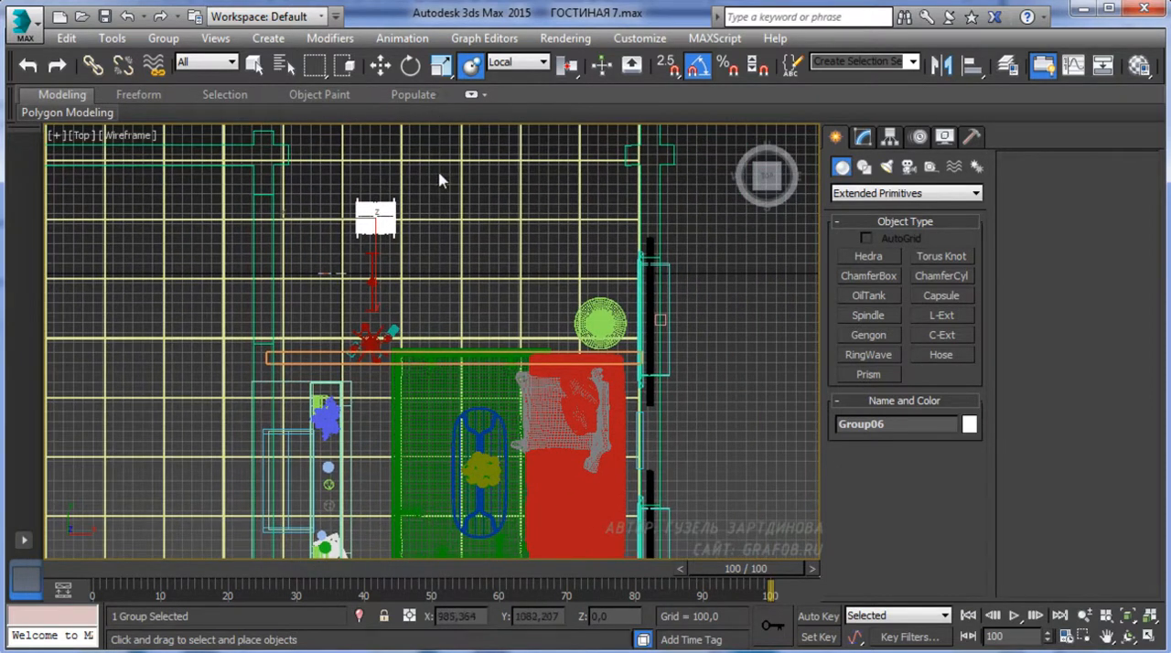
key("w")
left_click_drag(384, 183, 382, 500)
middle_click_drag(382, 499, 389, 242)
left_click_drag(389, 242, 396, 332)
left_click_drag(451, 389, 419, 331)
left_click(411, 67)
middle_click_drag(418, 330, 369, 493)
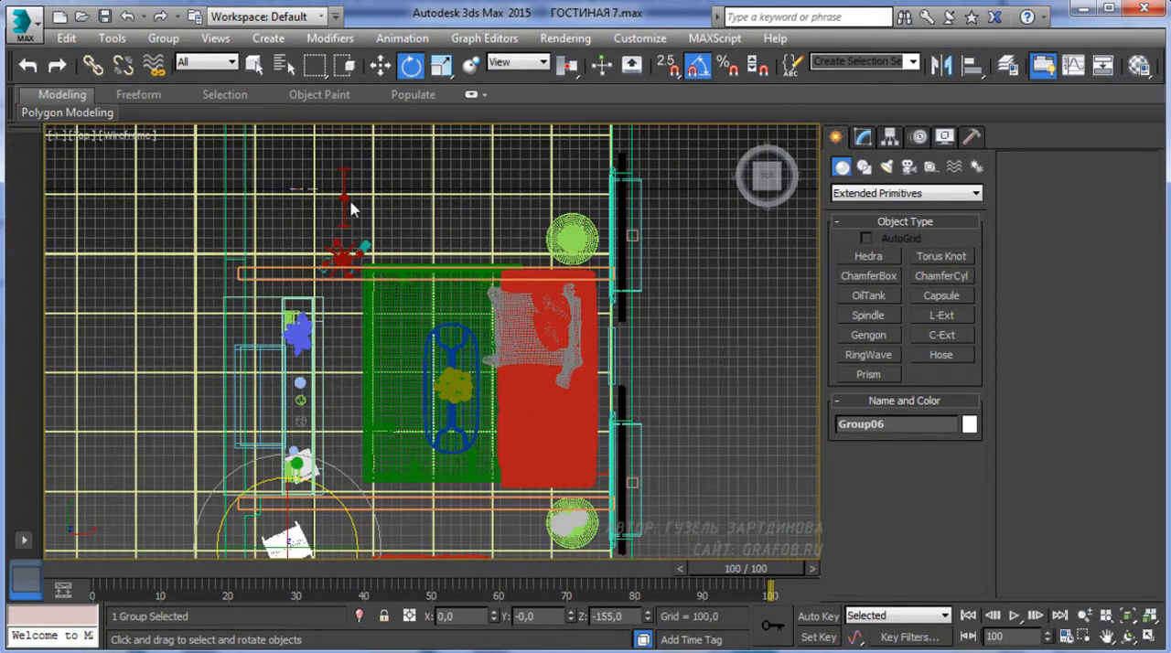
Move the fire screen in front of the fireplace opening, to X about 207 and Y about -2152
left_click(345, 203)
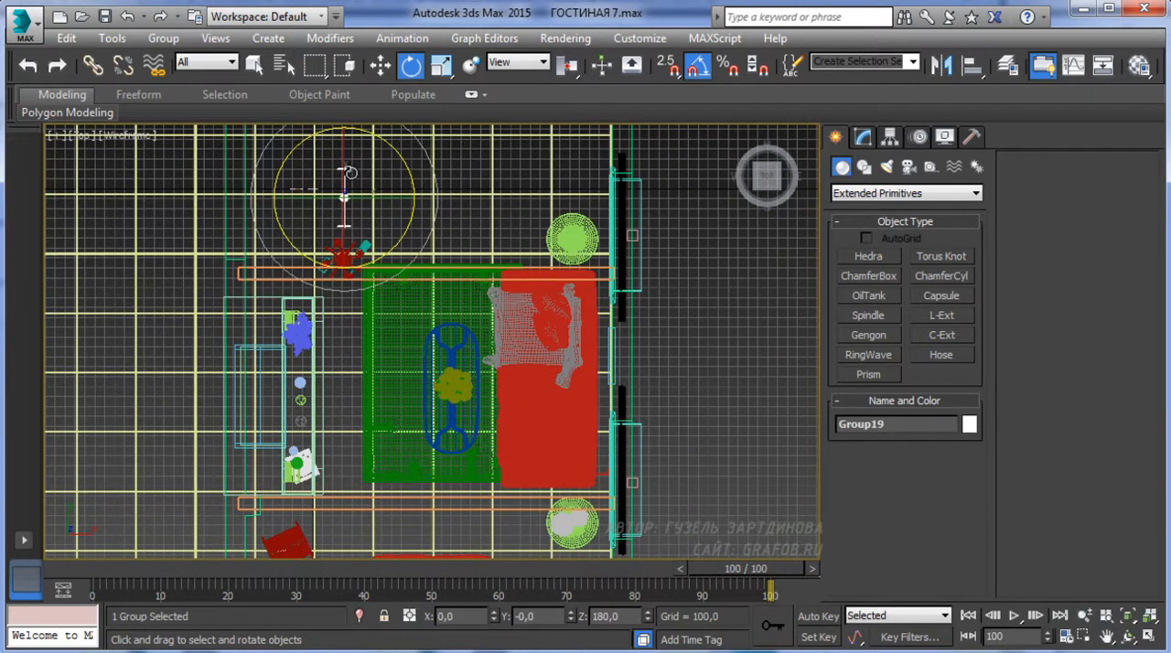
key("w")
left_click_drag(345, 160, 349, 363)
left_click_drag(391, 401, 379, 400)
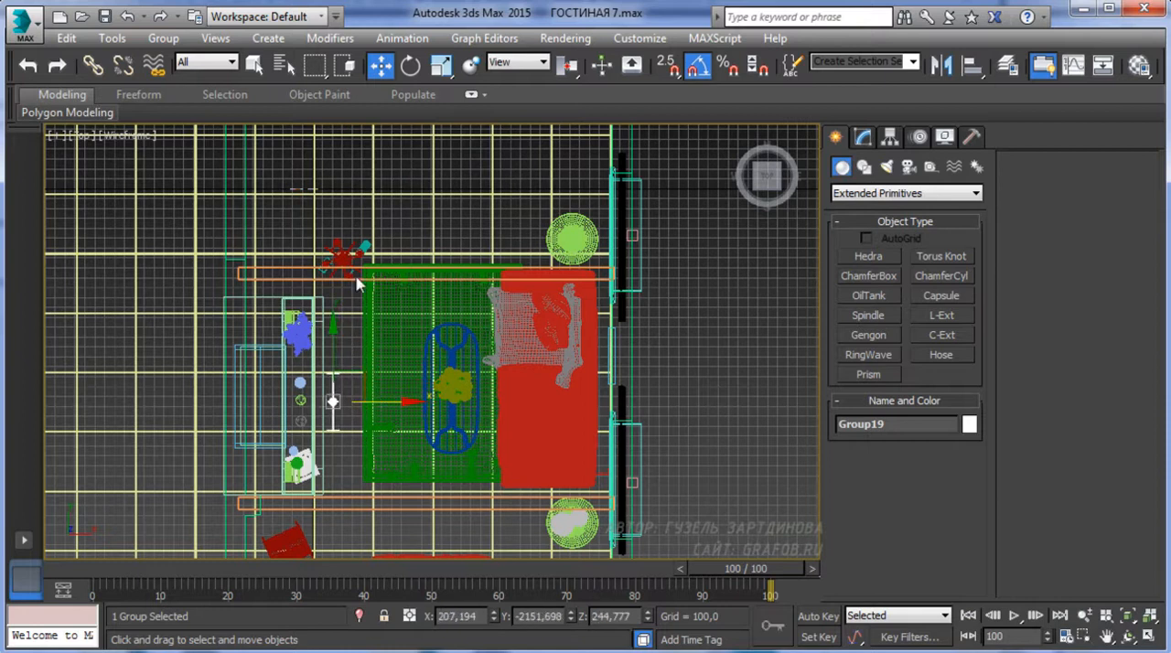
Move the tool stand between the fireplace and the firewood holder, at X about 70 and Y about -3425, and rotate it
left_click(345, 256)
left_click_drag(353, 216, 349, 496)
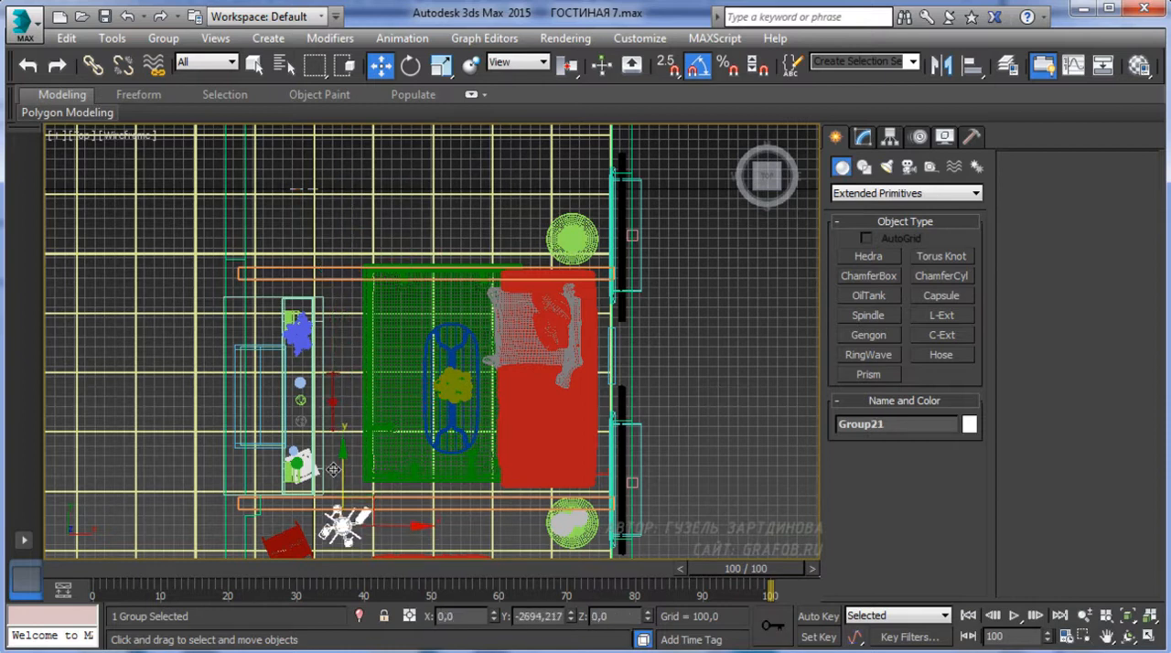
middle_click_drag(327, 436, 337, 299)
left_click(288, 420)
left_click_drag(301, 382, 301, 425)
left_click(385, 402)
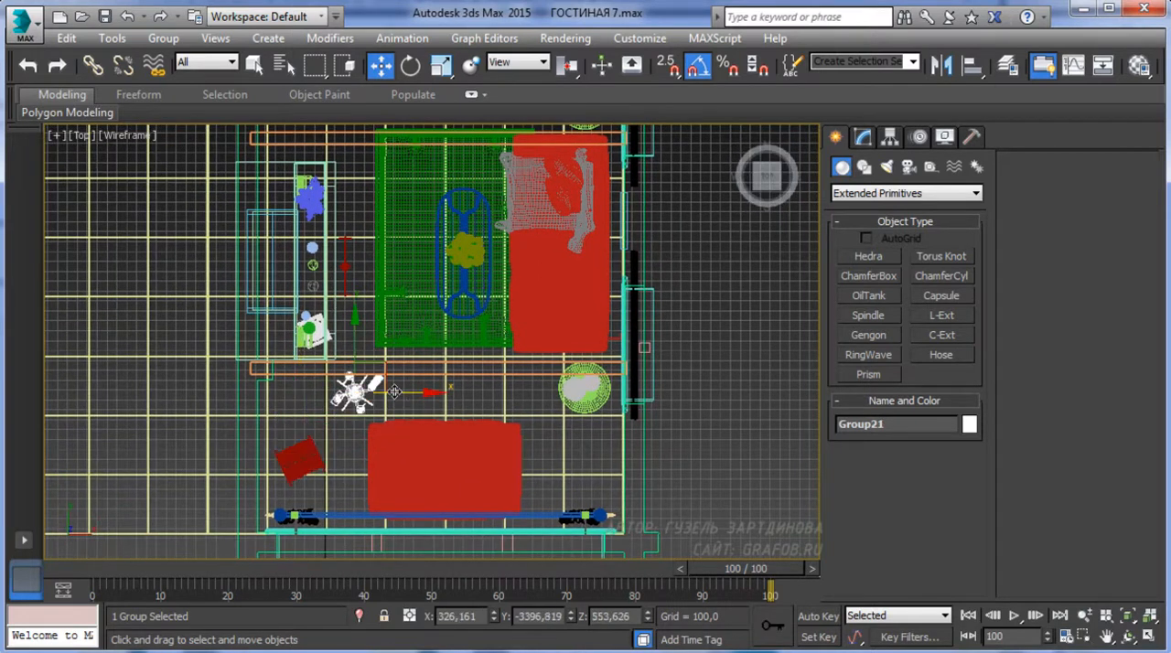
left_click_drag(400, 392, 328, 392)
left_click(411, 66)
left_click_drag(403, 355, 419, 414)
left_click(382, 66)
middle_click_drag(375, 252, 352, 316)
Raise the fire screen onto the stone hearth ledge in the shaded perspective view, to X about -100 and Z about 743
key("p")
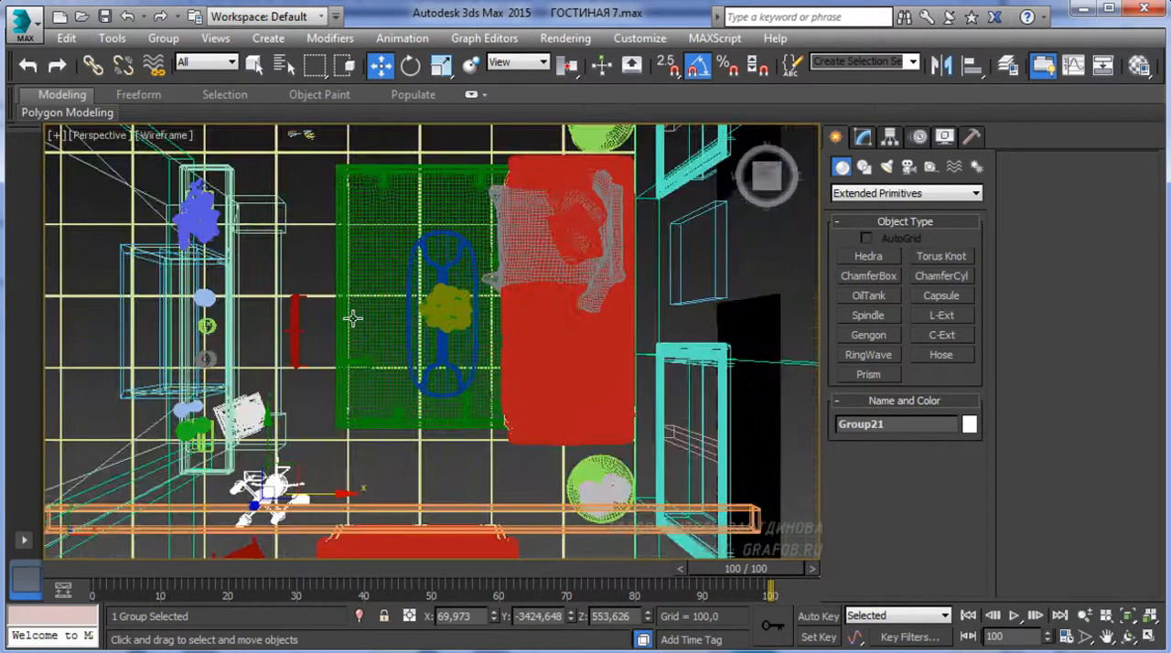
key("F3")
mouse_move(357, 234)
middle_mouse_down("alt")
mouse_move(183, 157)
mouse_move(104, 142)
middle_mouse_up("alt")
middle_click_drag(368, 522, 286, 375)
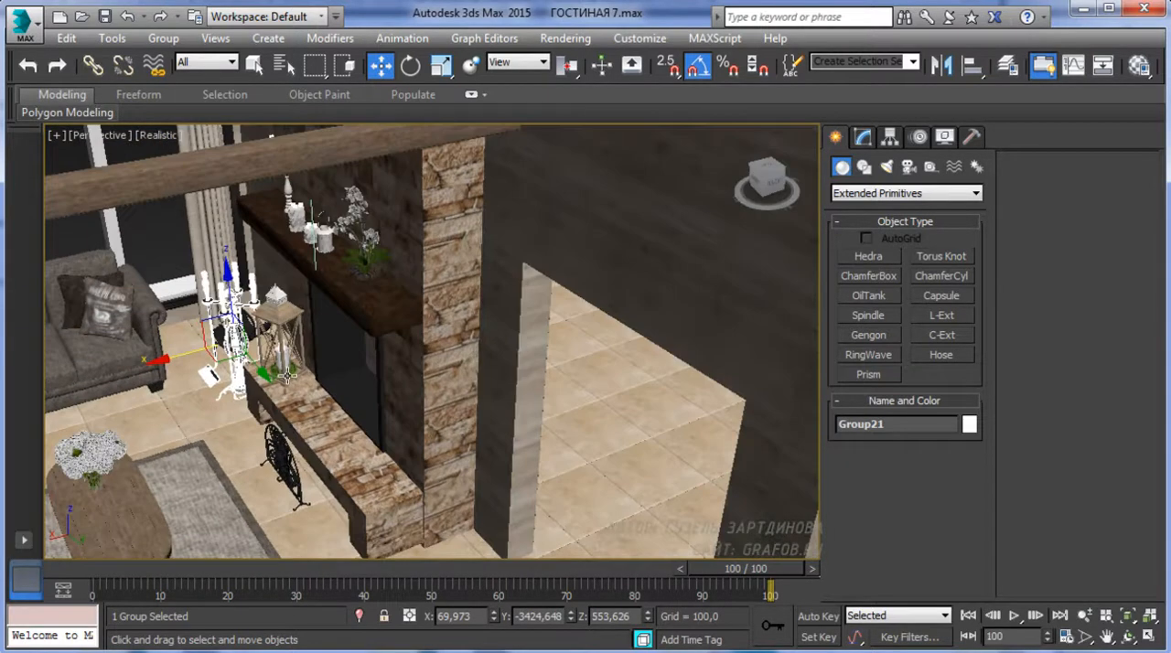
left_click(290, 460)
middle_click_drag(290, 460, 294, 438, "alt")
scroll(295, 438, "up", 5)
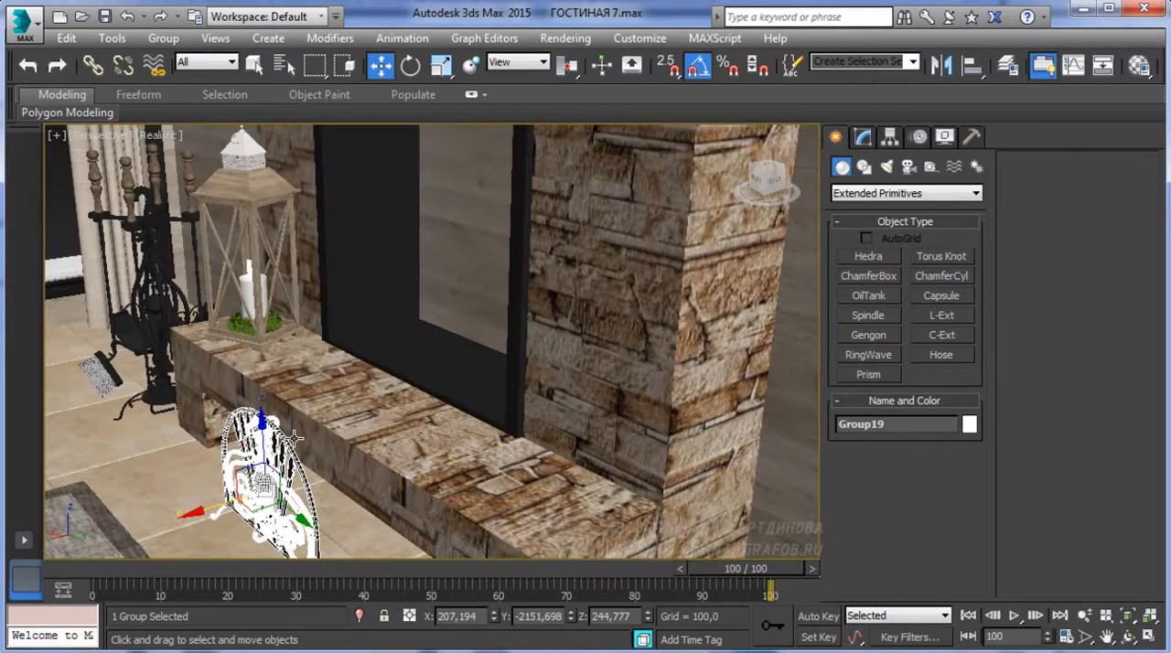
left_click_drag(262, 430, 252, 275)
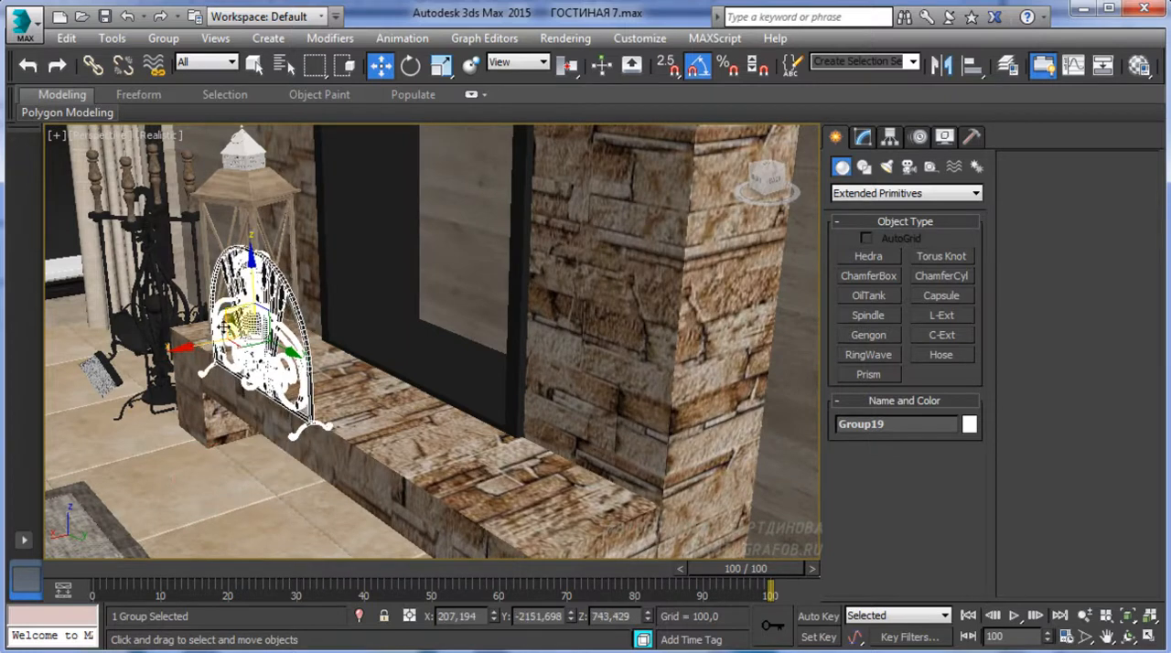
left_click_drag(202, 351, 298, 339)
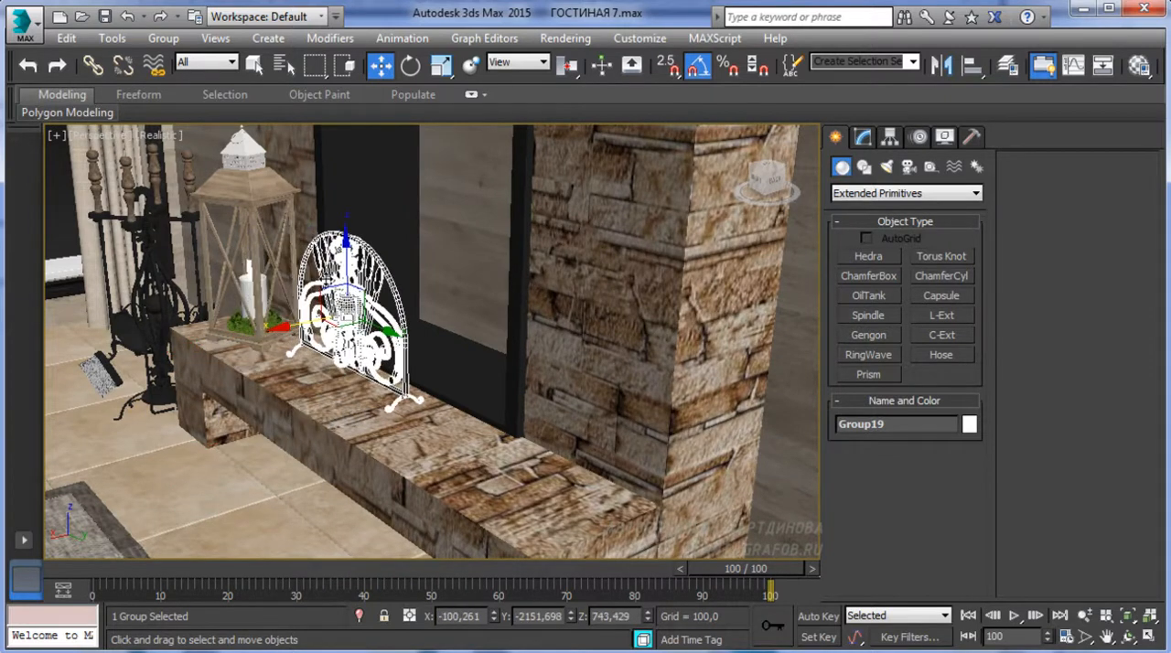
Lower the fire screen to Z about 705 on the stone ledge and scale it up uniformly to about 156%
left_click_drag(346, 260, 350, 273)
middle_click_drag(350, 276, 470, 348, "alt")
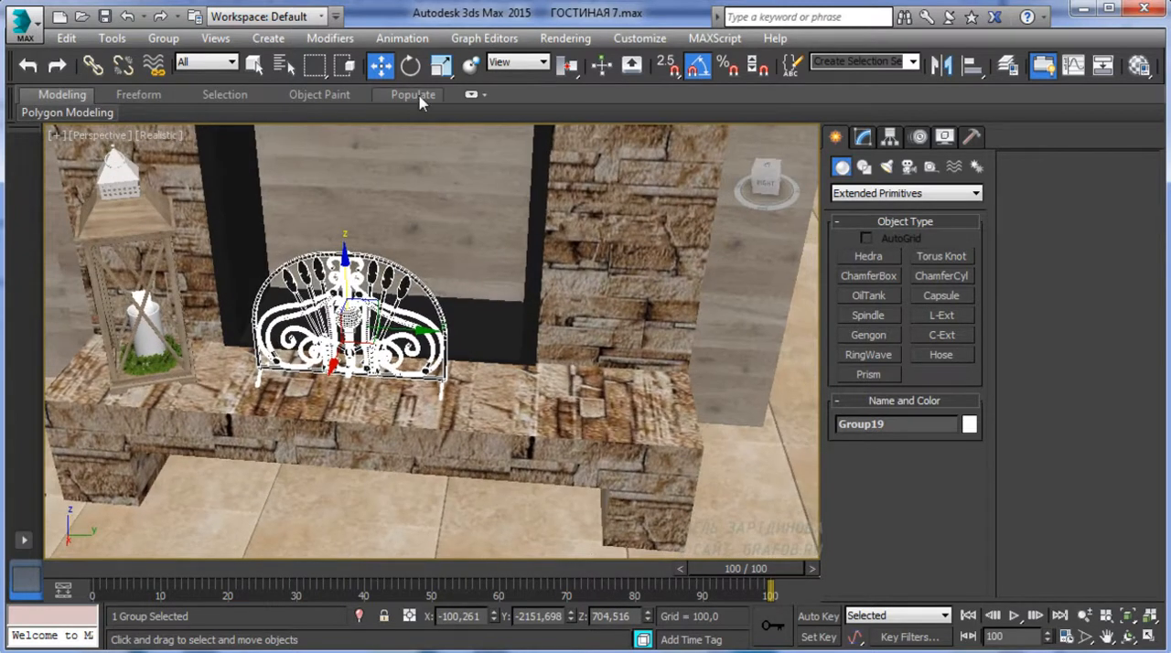
left_click(441, 67)
left_click_drag(352, 318, 349, 282)
Centre the enlarged fire screen on the fireplace opening in the left wireframe view, at Y about -2106 and Z about 816
key("l")
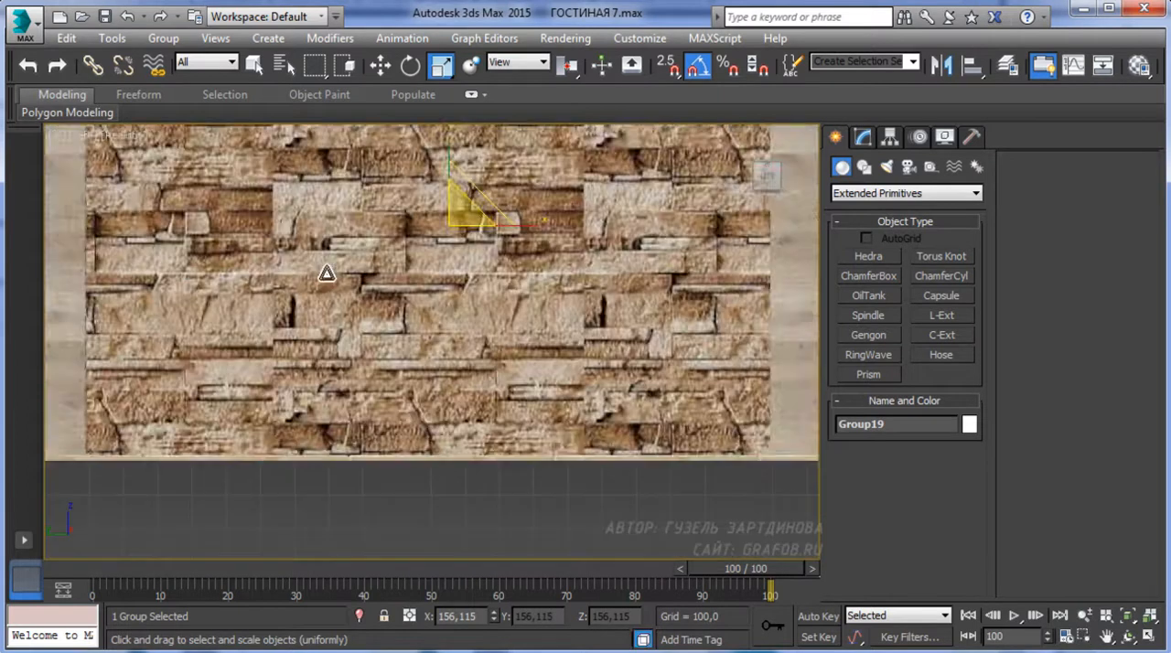
key("F3")
middle_click_drag(348, 353, 321, 424)
scroll(321, 424, "down", 2)
middle_click_drag(393, 328, 355, 409)
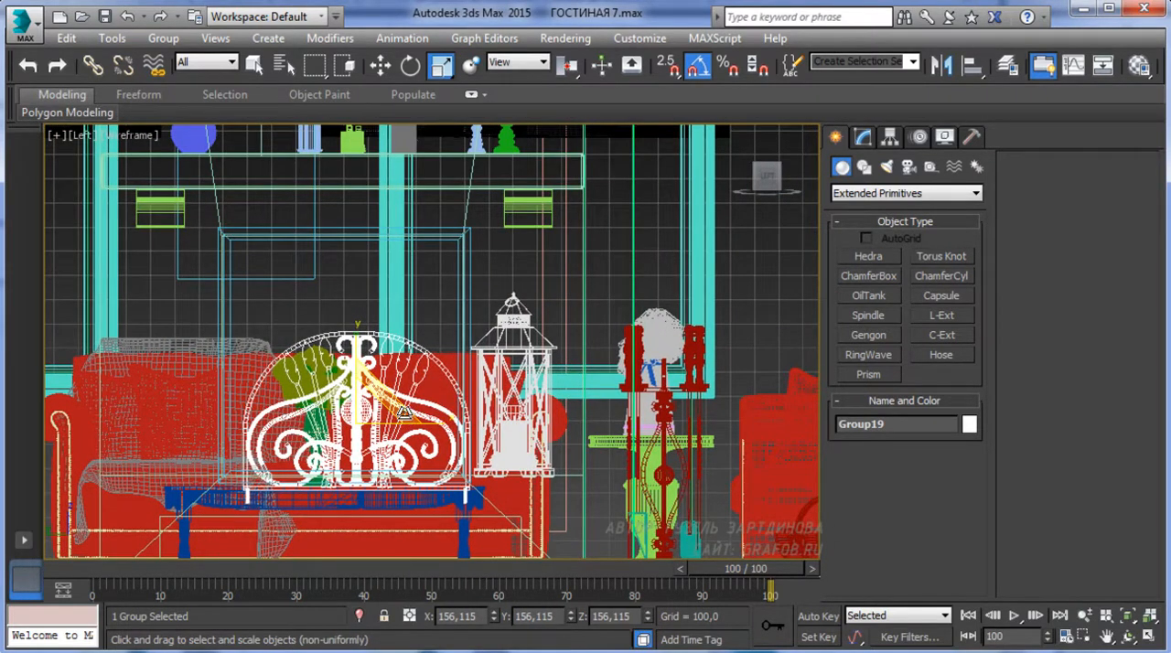
left_click(381, 65)
left_click_drag(405, 430, 391, 412)
left_click_drag(342, 376, 345, 353)
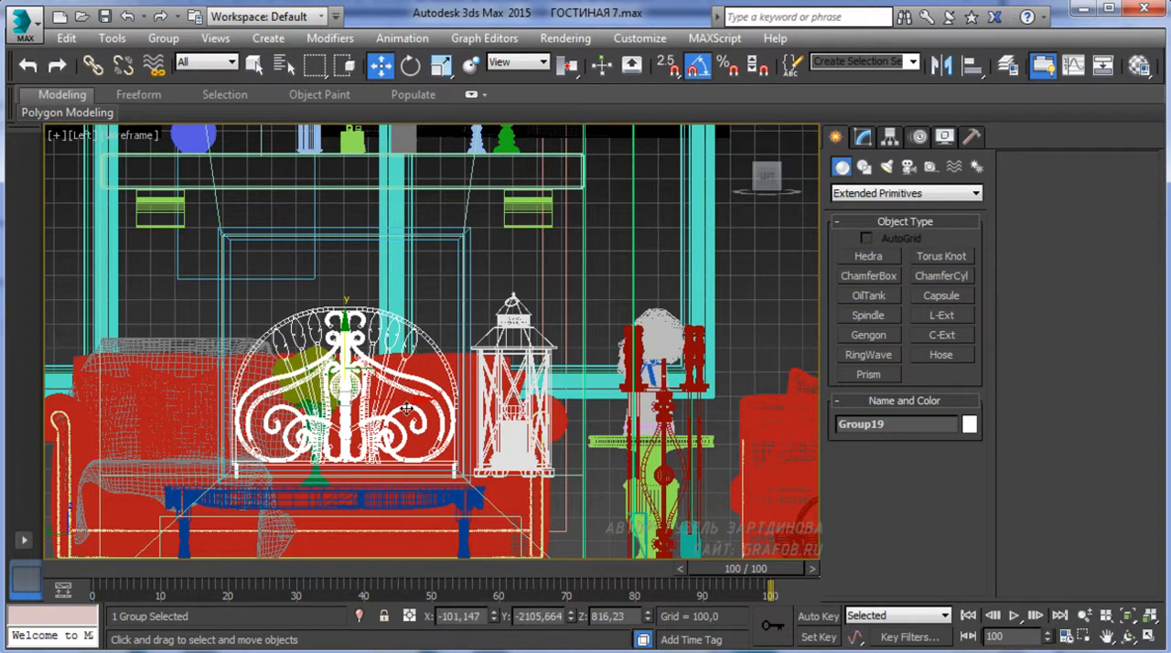
Try shifting the fire screen to X about -52 and Z about 831 in the shaded perspective view
key("F3")
key("p")
middle_click_drag(257, 370, 343, 419, "alt")
scroll(343, 418, "up", 3)
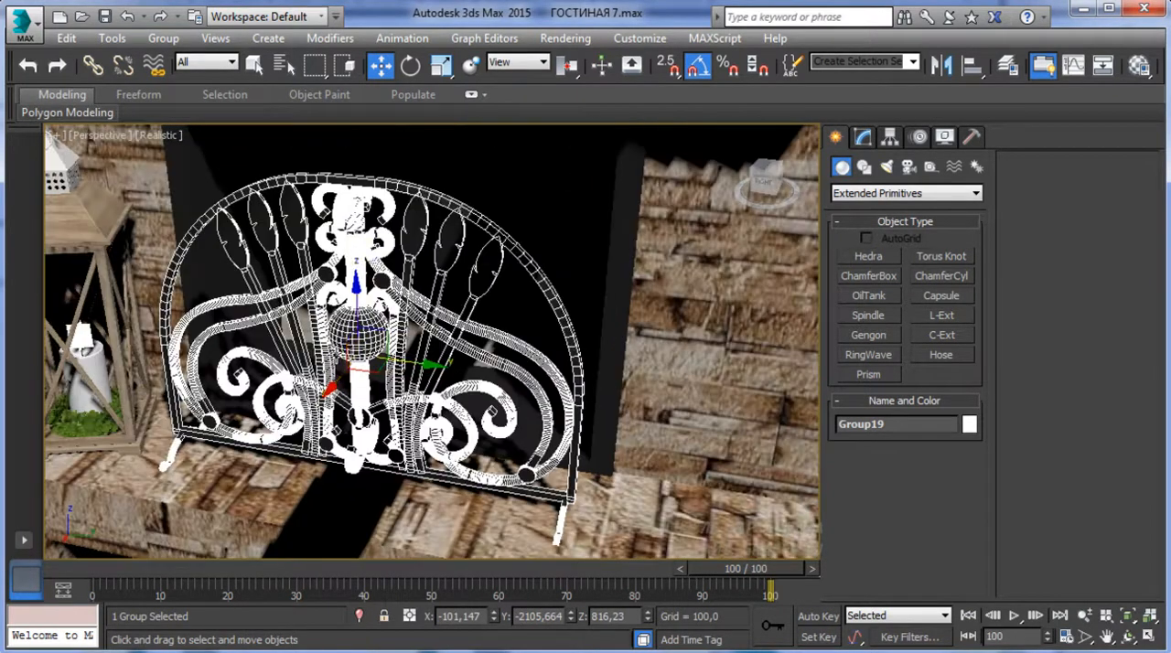
left_click_drag(357, 297, 357, 287)
middle_click_drag(357, 287, 352, 366, "alt")
left_click_drag(315, 360, 289, 368)
middle_click_drag(291, 368, 412, 487, "alt")
scroll(366, 317, "down", 2)
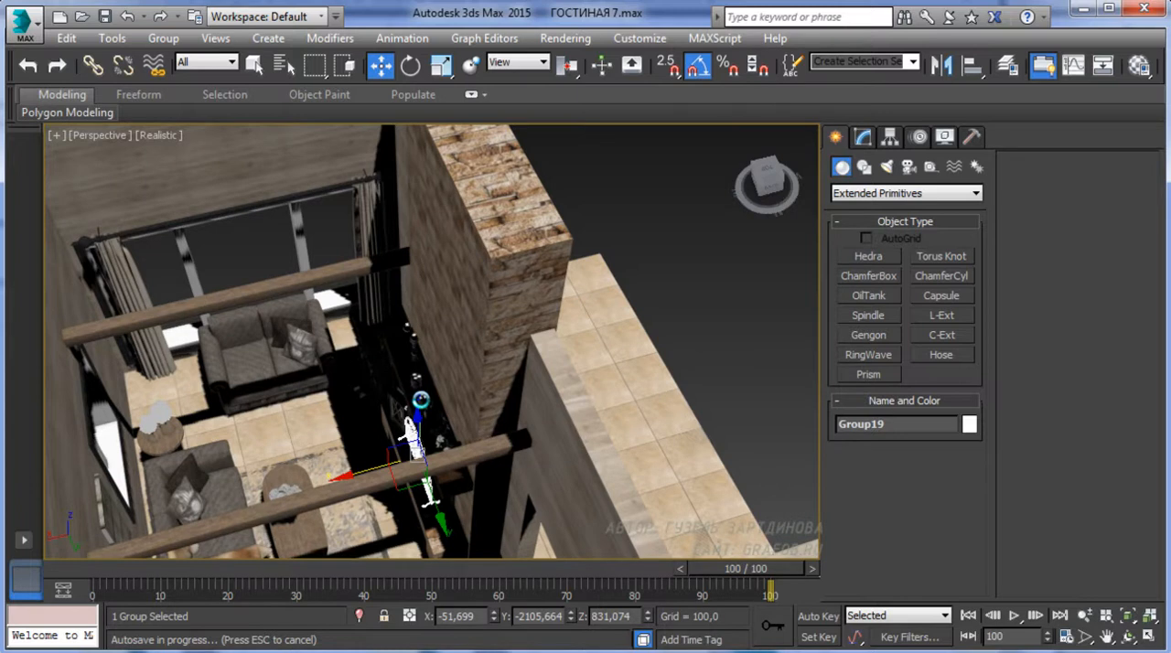
middle_click_drag(362, 378, 379, 354)
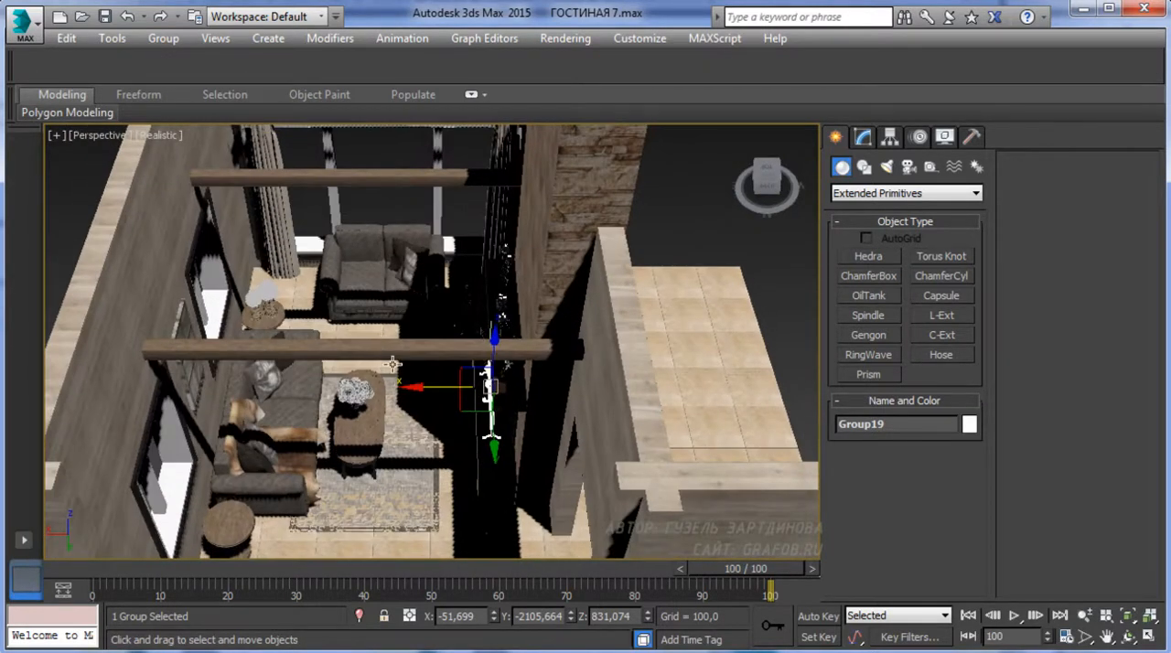
left_click_drag(576, 149, 99, 355)
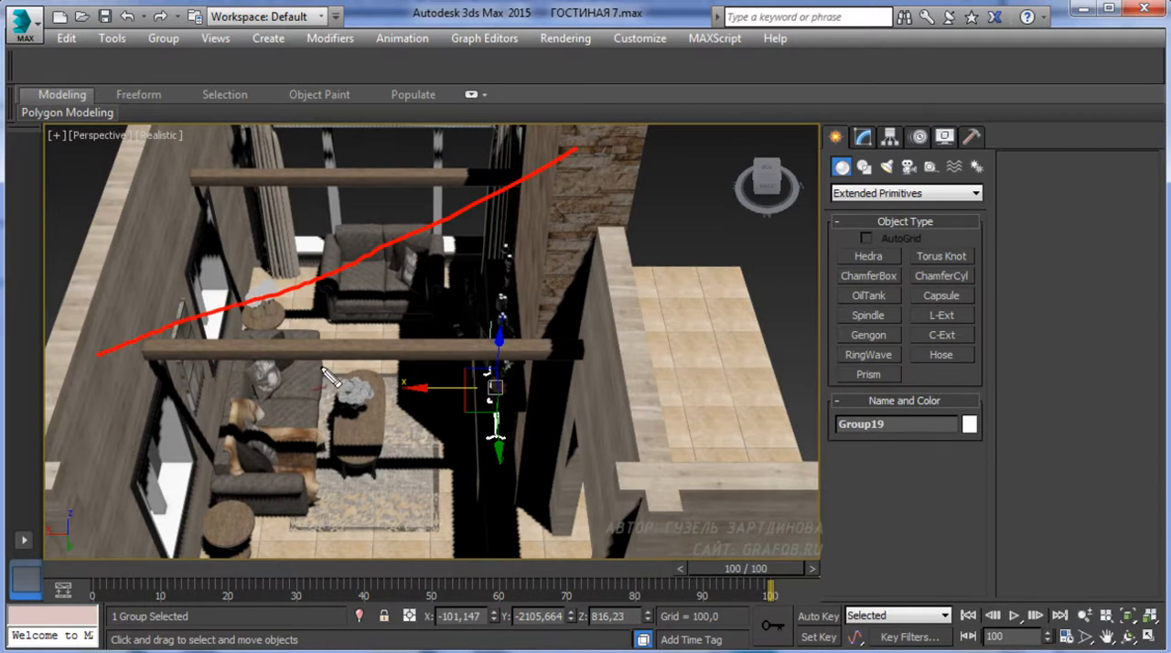
key("Escape")
Draw a straight two-point line about 4600 units long in the front view, sloping down from above the fireplace wall to the opposite wall
middle_click_drag(367, 280, 376, 384, "alt")
key("f")
scroll(400, 368, "down", 5)
scroll(401, 368, "down", 3)
key("F3")
scroll(460, 350, "down", 2)
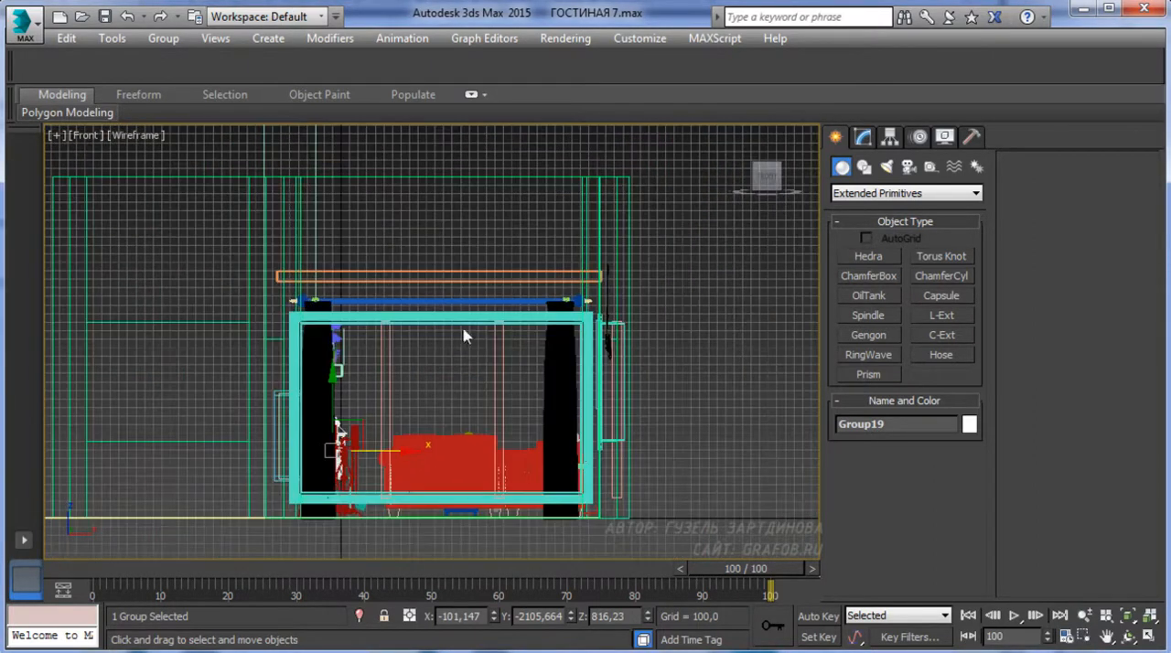
left_click(864, 166)
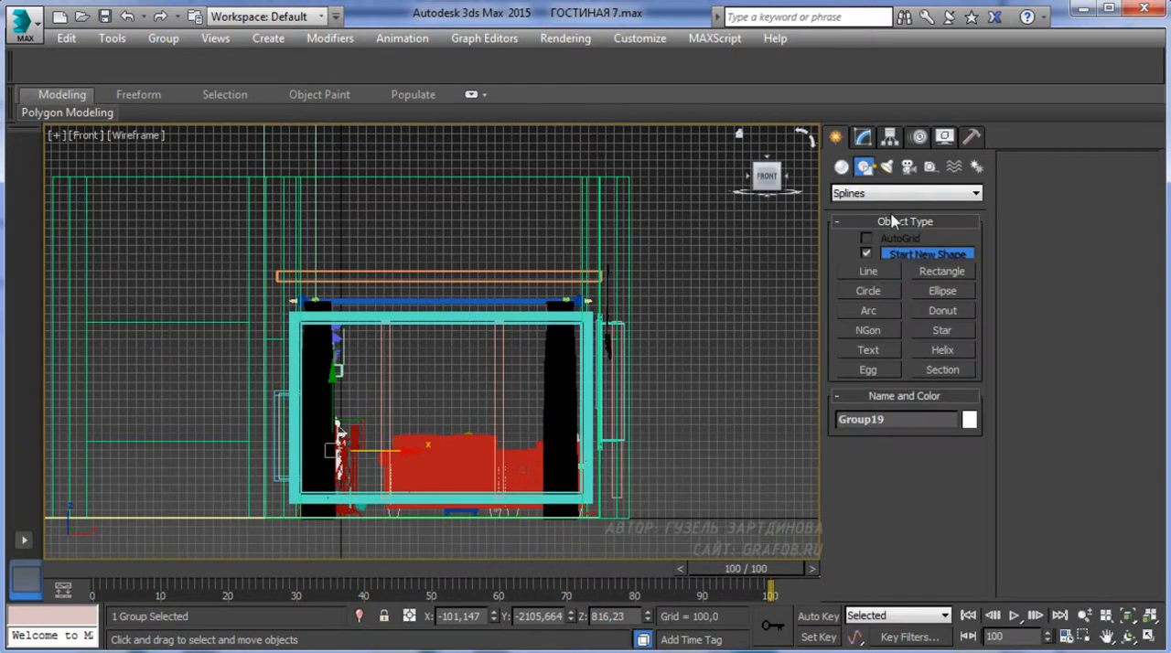
left_click(870, 271)
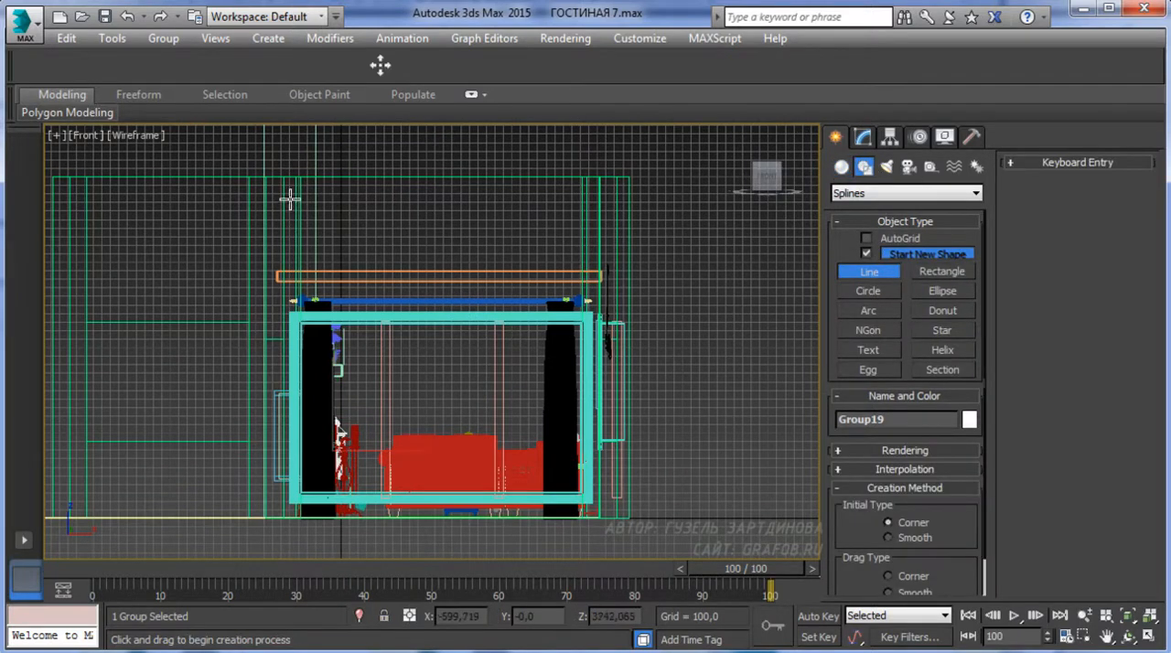
middle_click_drag(461, 287, 442, 372)
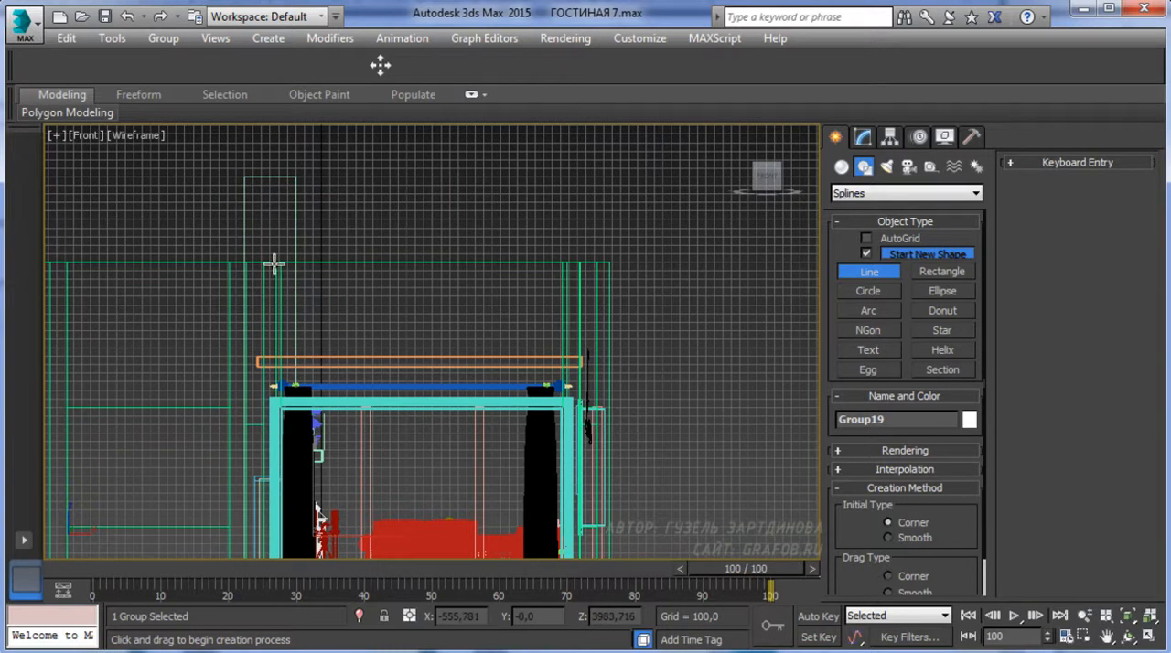
left_click(243, 247)
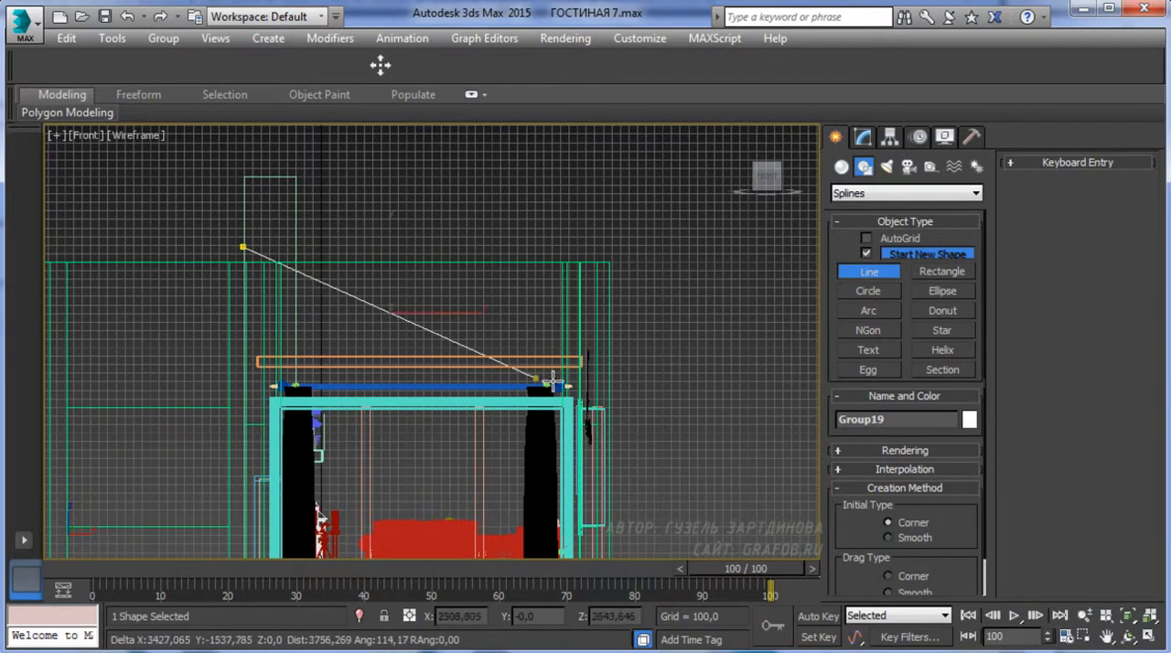
left_click(608, 388)
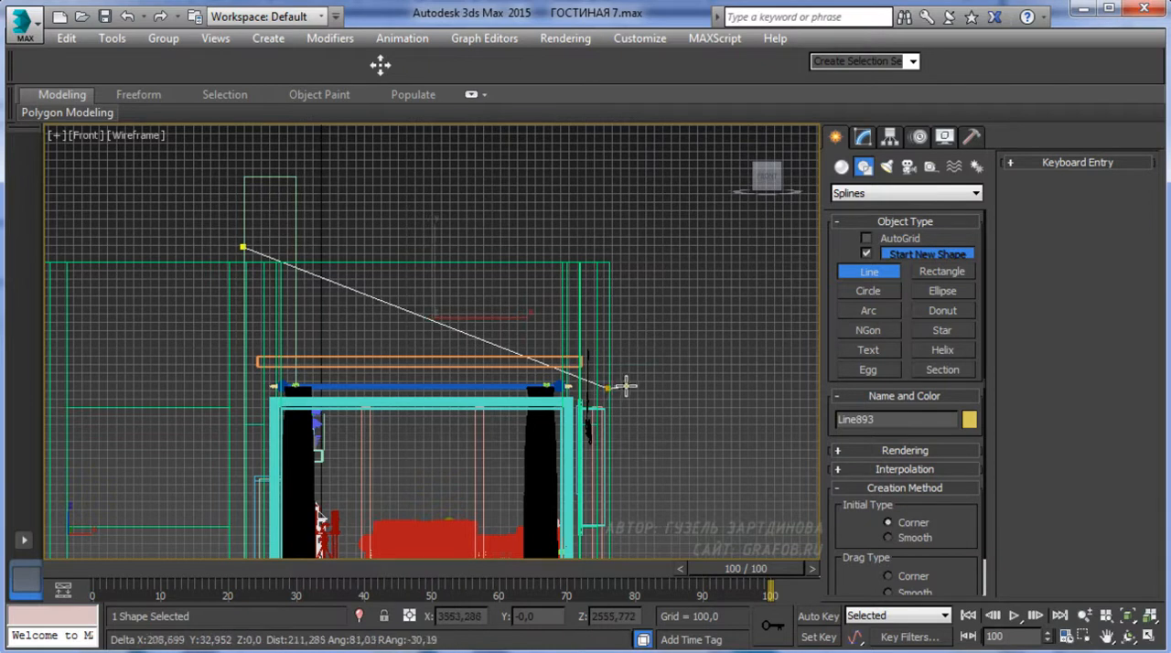
right_click(619, 387)
Make the sloping line visible in both the renderer and the viewport as a rectangular beam
left_click(864, 137)
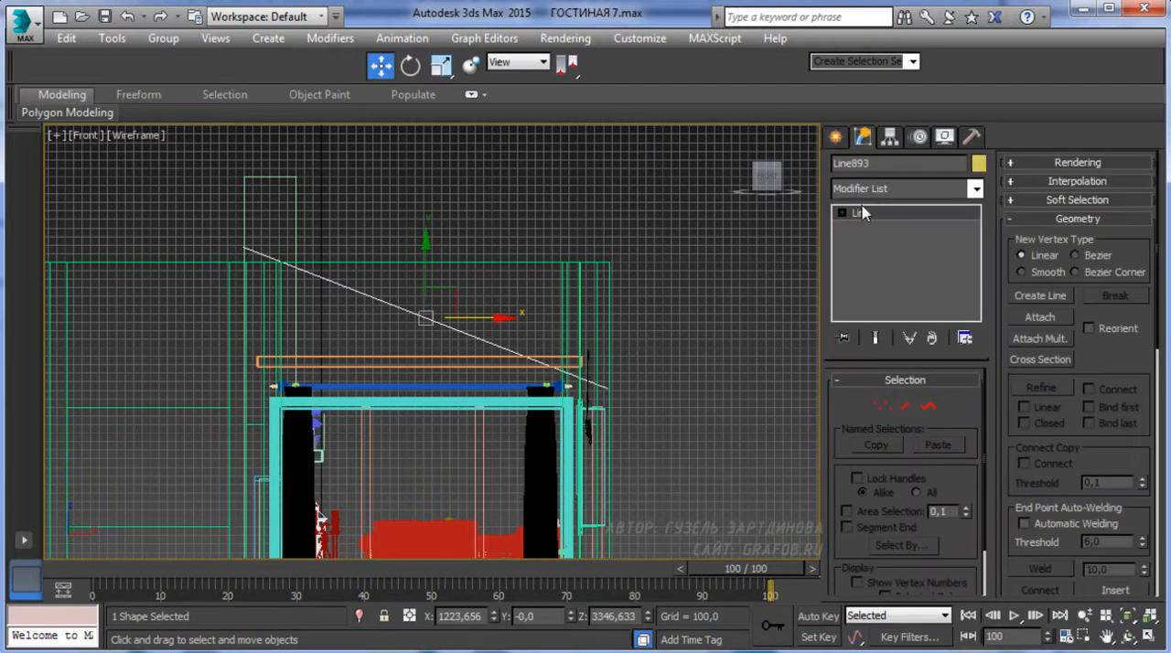
left_click_drag(845, 403, 848, 261)
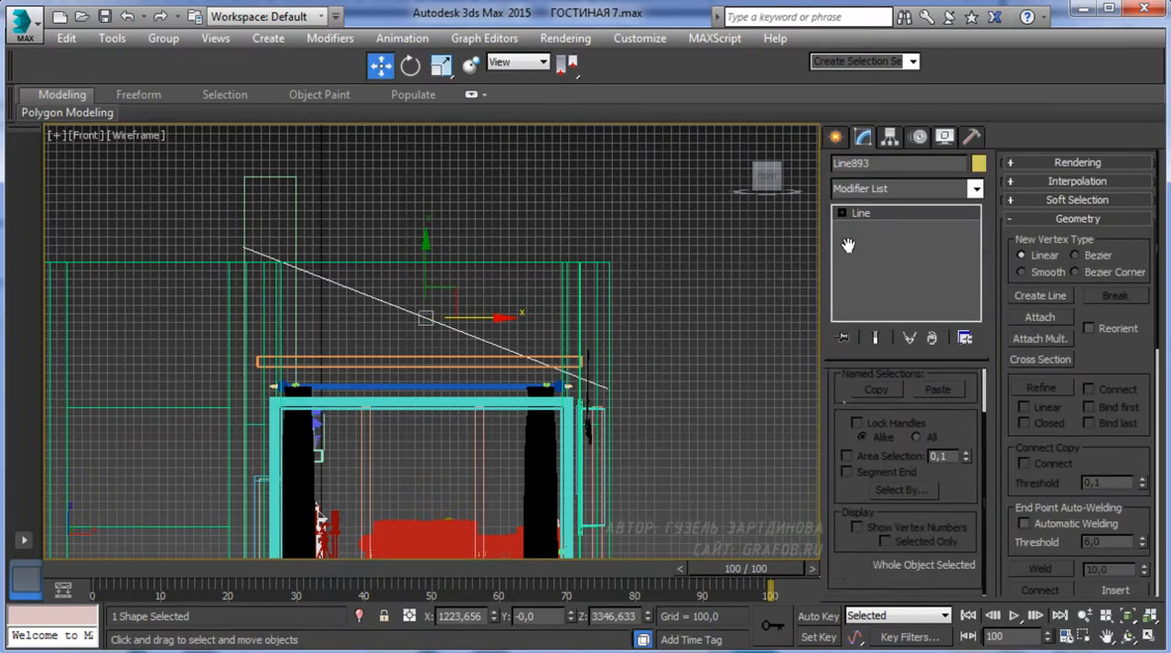
left_click(1037, 163)
left_click(1014, 181)
left_click(1014, 194)
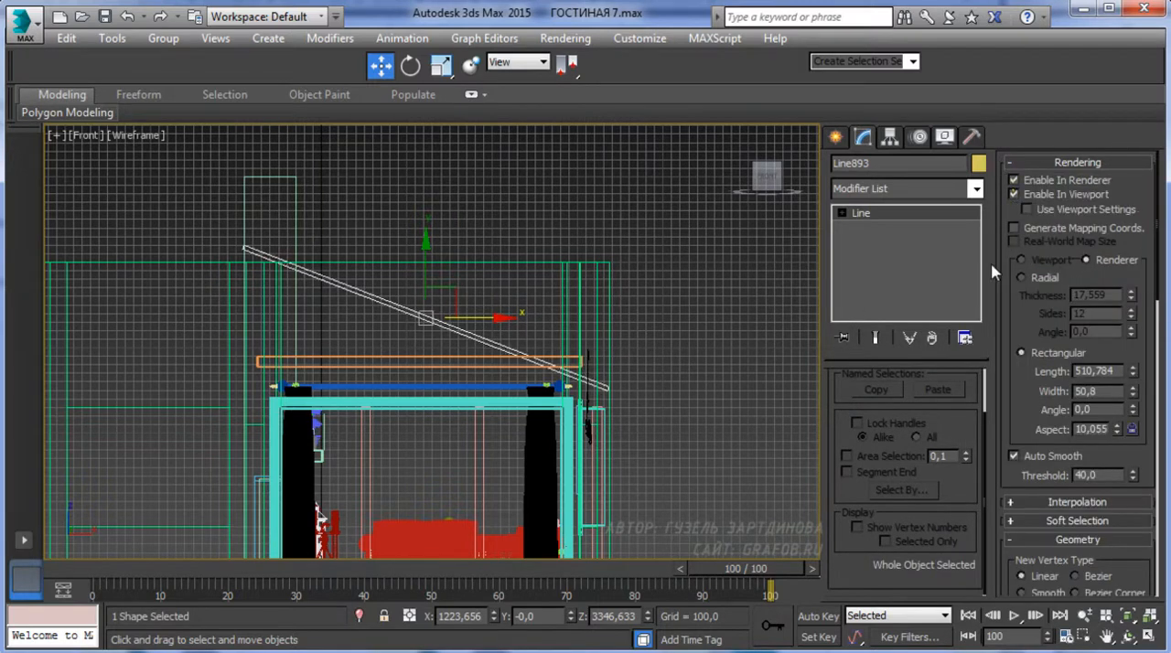
Set the beam's rectangular profile length to 200 while viewing it in the shaded perspective view
middle_click_drag(554, 358, 538, 322)
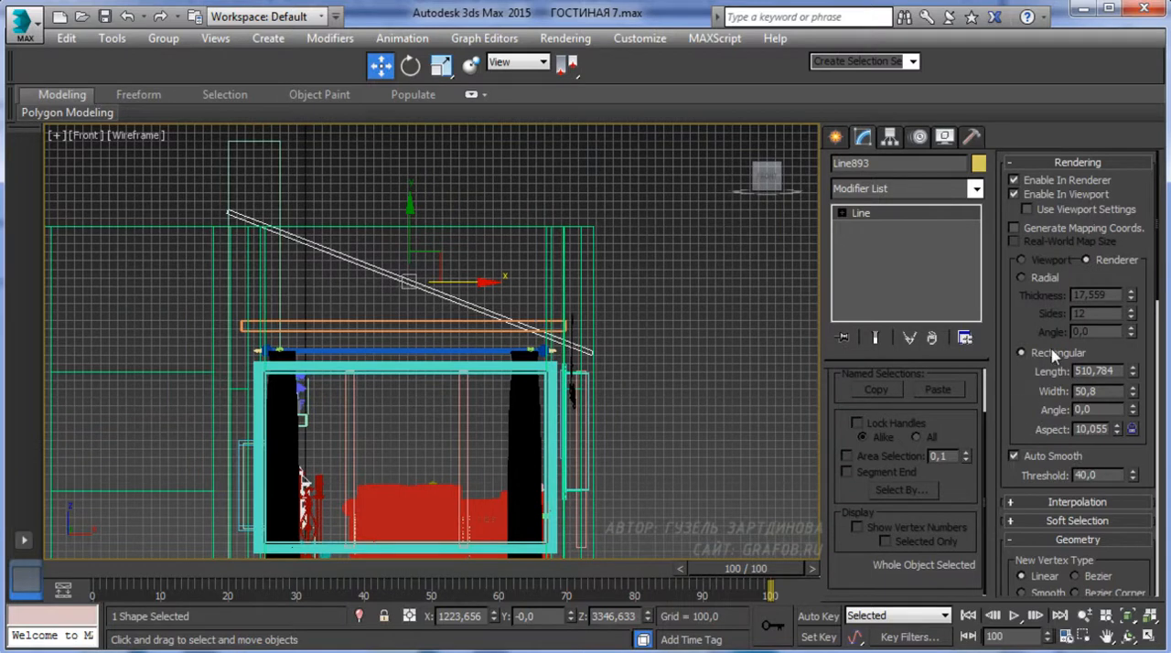
middle_click_drag(375, 282, 367, 312)
key("p")
key("F3")
mouse_move(477, 322)
middle_mouse_down("alt")
mouse_move(422, 392)
mouse_move(326, 379)
mouse_move(327, 411)
mouse_move(531, 425)
mouse_move(495, 390)
middle_mouse_up("alt")
scroll(531, 426, "up", 3)
scroll(499, 390, "down", 3)
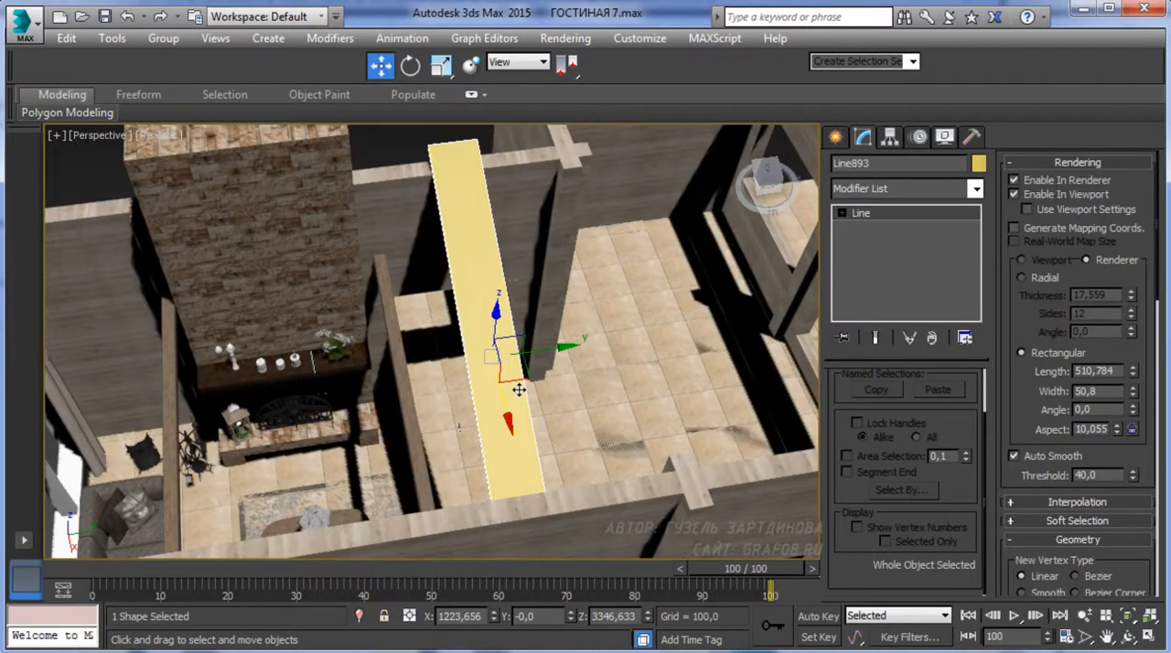
middle_click_drag(498, 326, 495, 350)
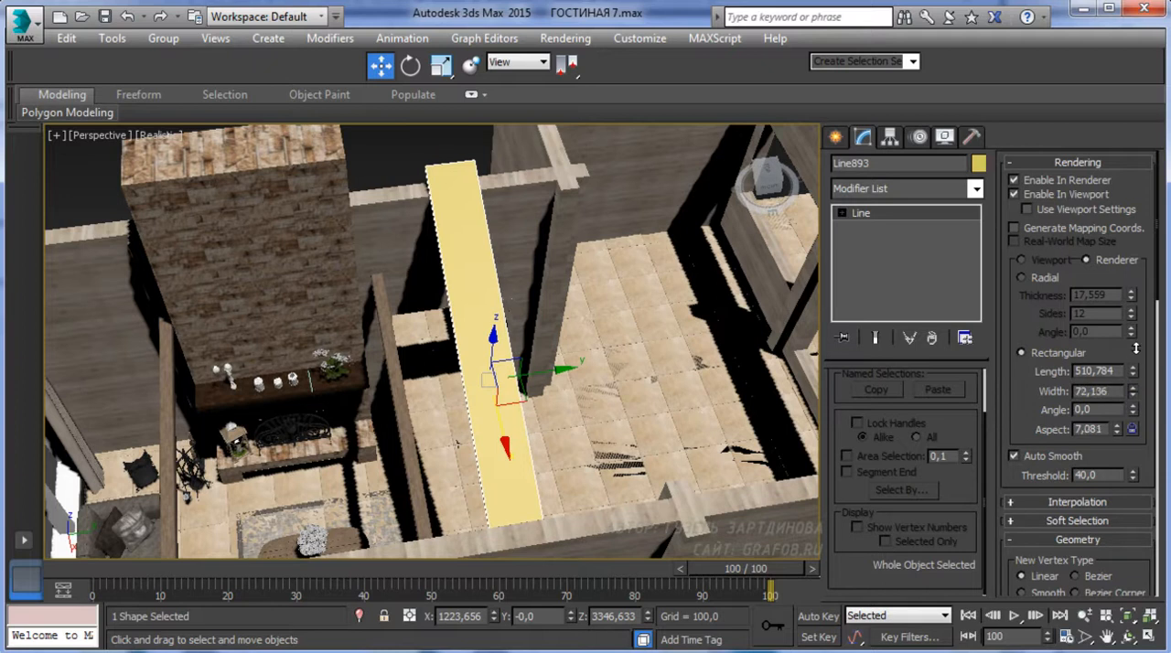
left_click_drag(1134, 375, 1106, 365)
double_click(1095, 371)
type("200")
key("Return")
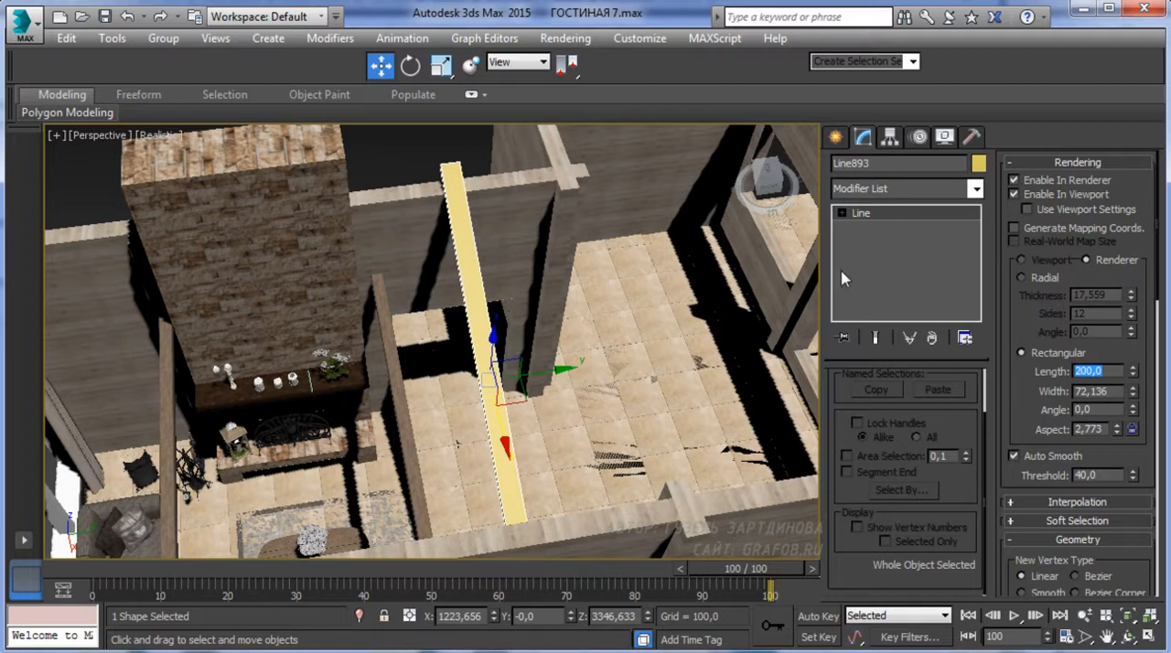
Set the beam's rectangular profile width to 50
middle_click_drag(466, 436, 426, 397)
middle_click_drag(537, 492, 505, 410, "alt")
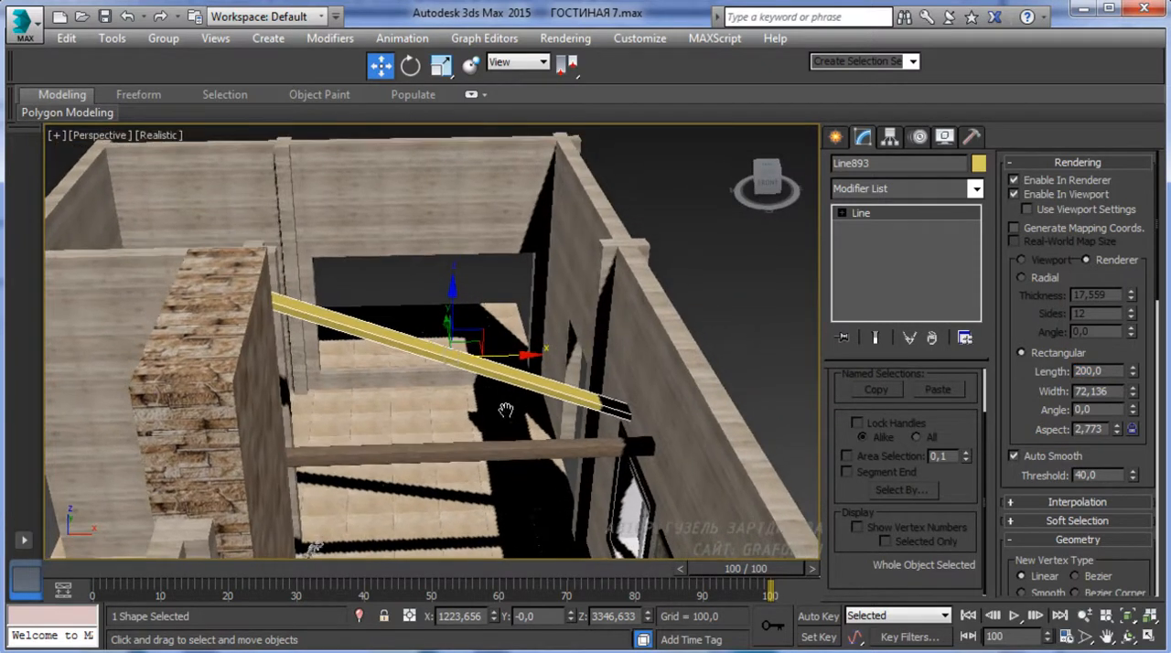
double_click(1095, 390)
type("50")
key("Return")
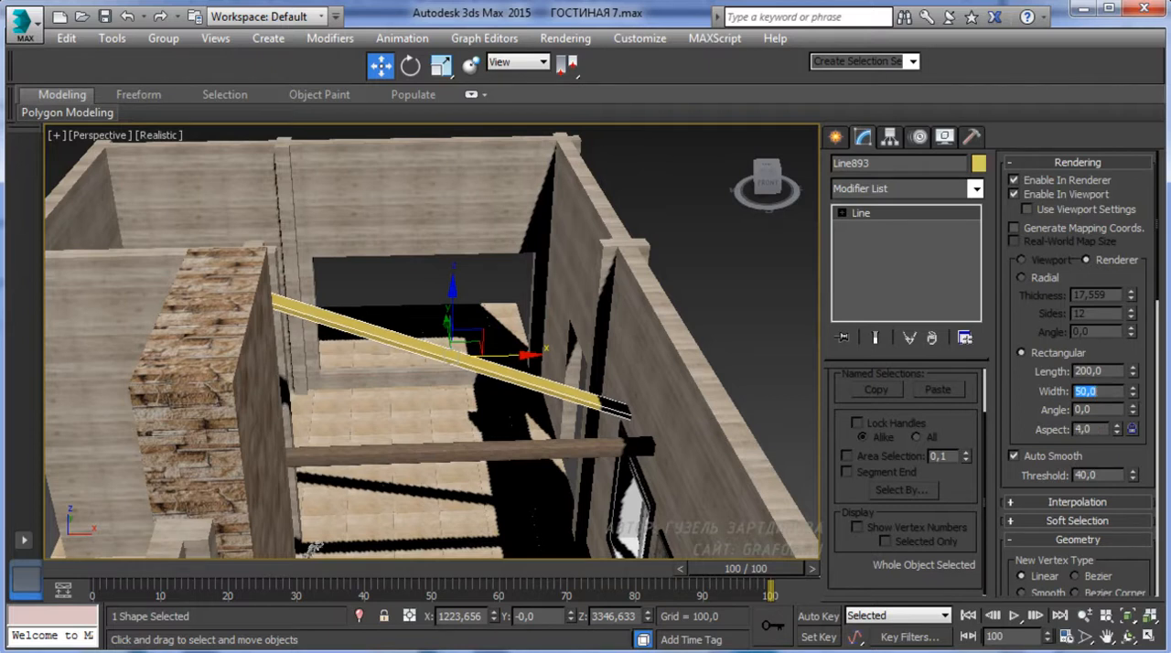
Assign the white VRayMtl material 10 - Default to the sloping beam
middle_click_drag(674, 379, 532, 388, "alt")
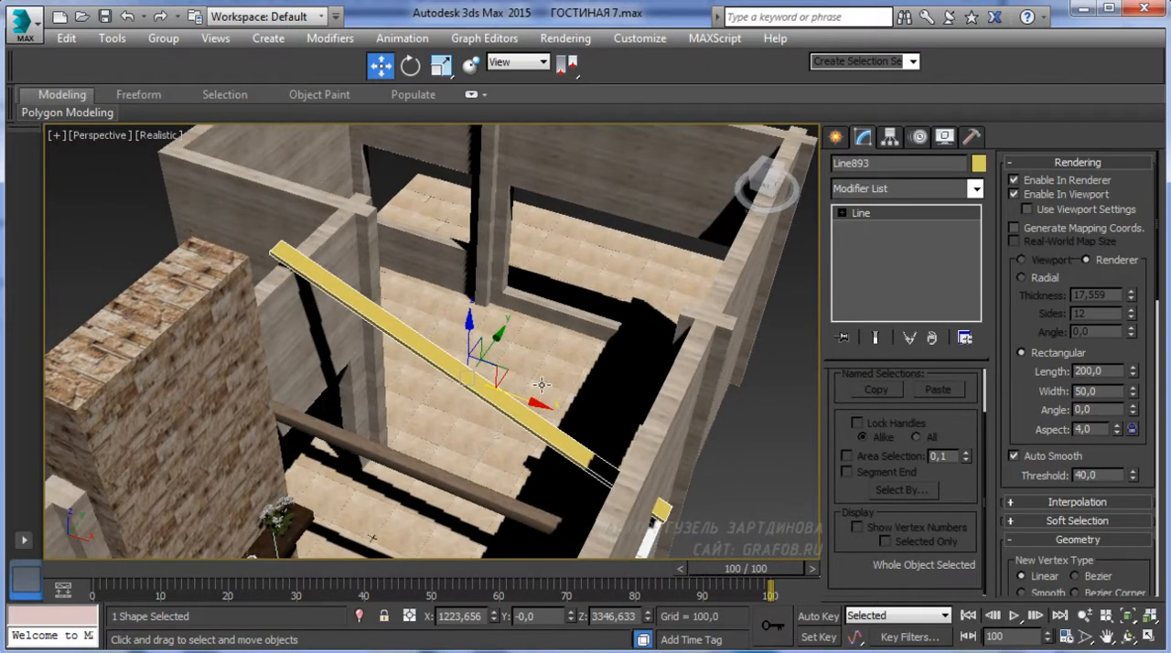
key("m")
left_click(643, 201)
left_click(537, 354)
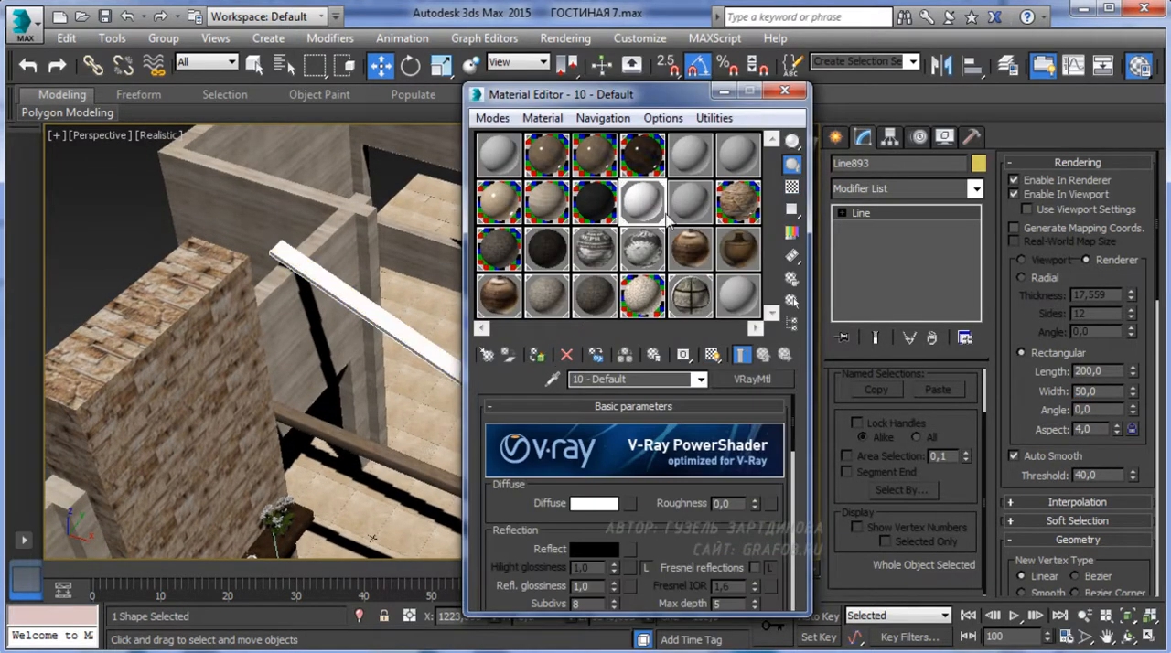
Move the beam in the top wireframe view to the boundary between the two rooms, at Y about 1096
middle_click_drag(464, 359, 454, 314)
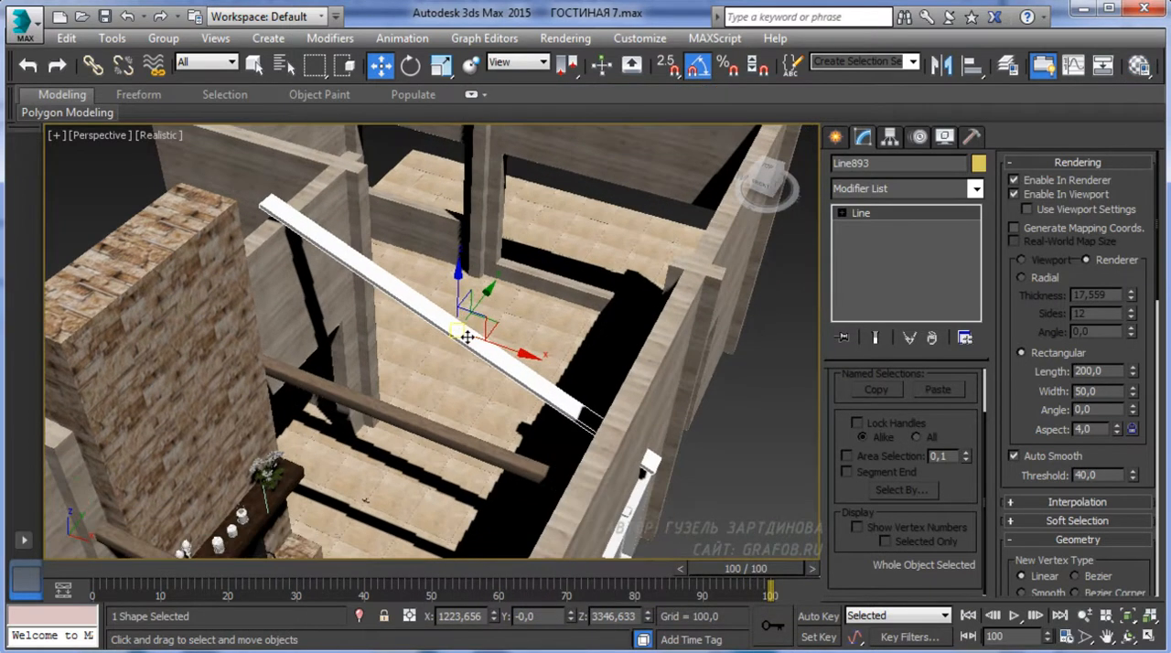
key("t")
key("F3")
scroll(458, 344, "down", 6)
left_click_drag(447, 224, 453, 187)
middle_click_drag(455, 232, 453, 285)
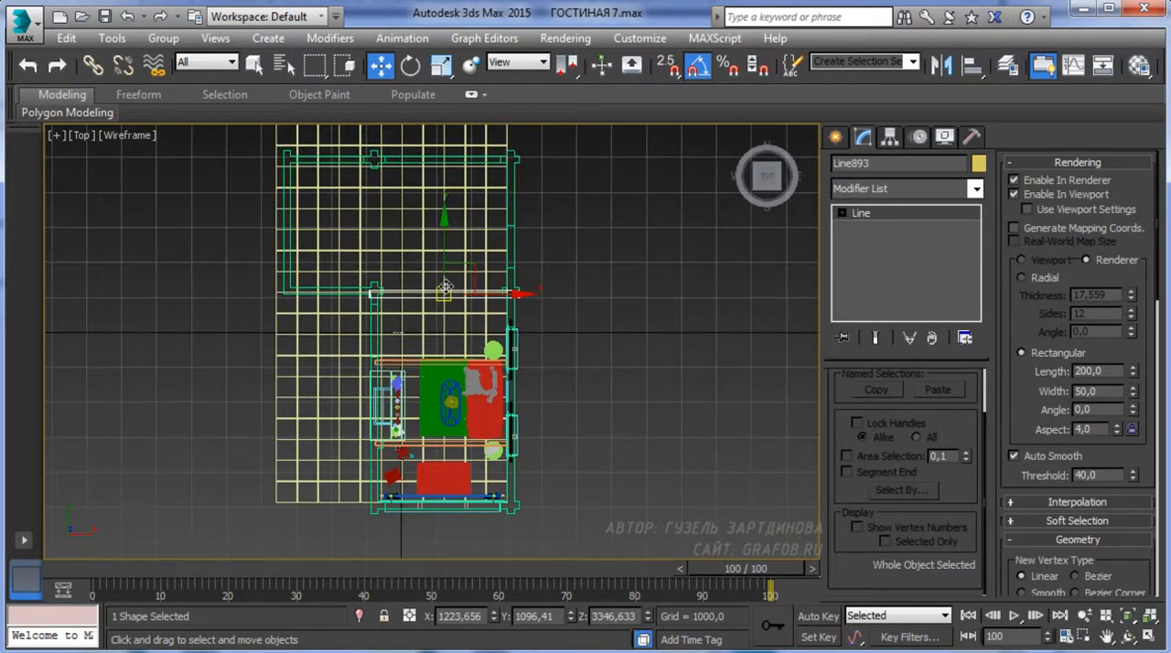
Add the walls to the beam selection and hide all unselected objects
left_click(516, 215, "ctrl")
right_click(511, 279)
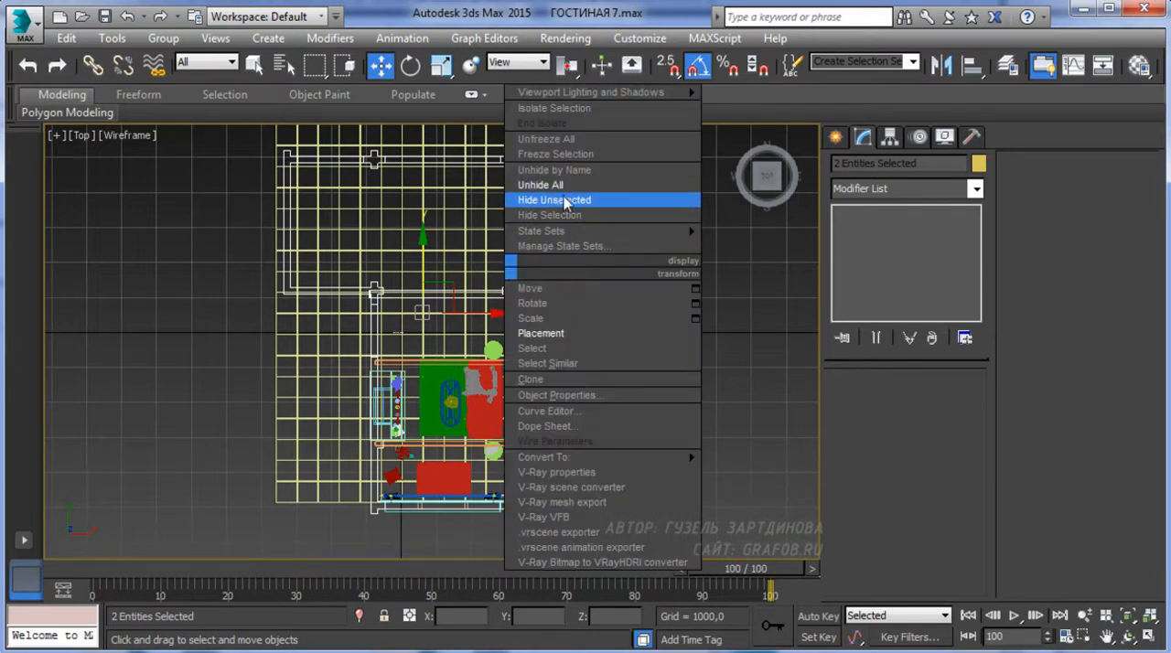
left_click(561, 200)
middle_click_drag(553, 331, 557, 355)
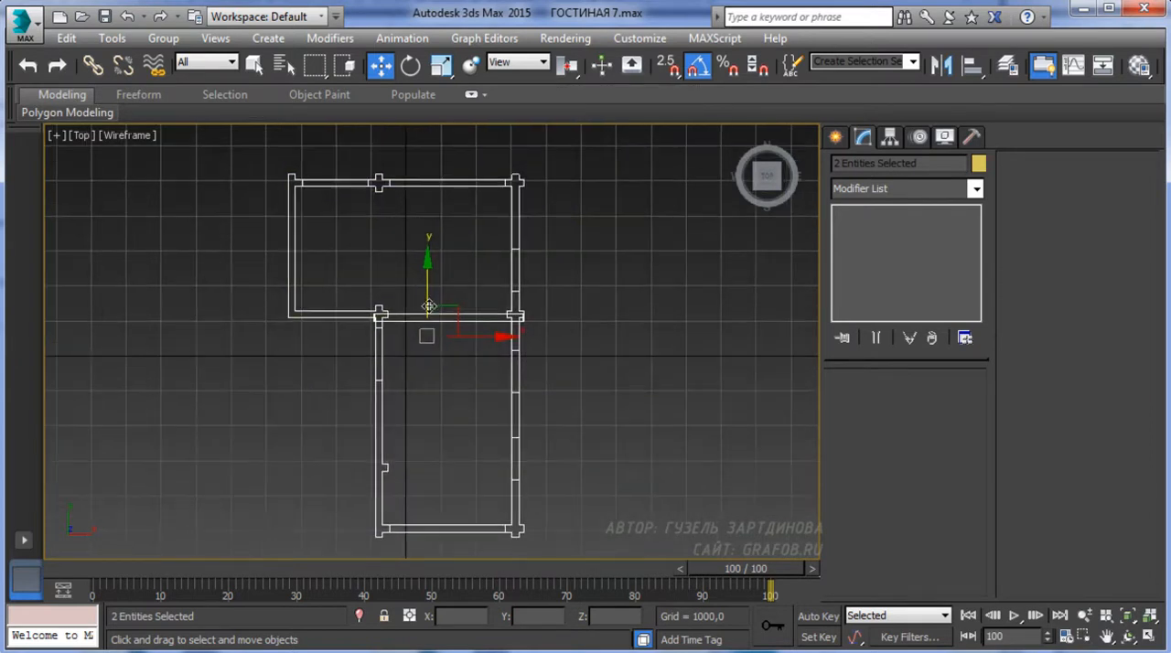
Clone the beam as a row of closely spaced instances along the living room, from Y about 885 to Y about -8396
left_click(421, 324)
left_click(420, 319)
scroll(435, 370, "up", 4)
scroll(436, 370, "up", 8)
middle_click_drag(444, 361, 443, 290)
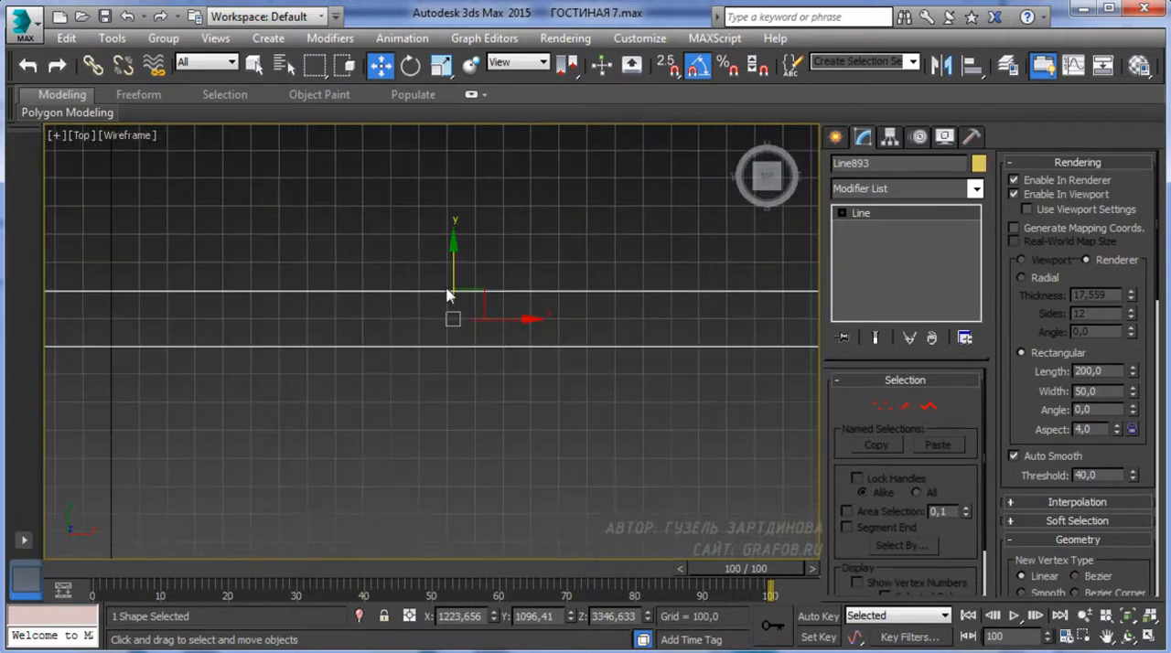
scroll(443, 290, "up", 2)
left_click_drag(457, 281, 454, 364, "shift")
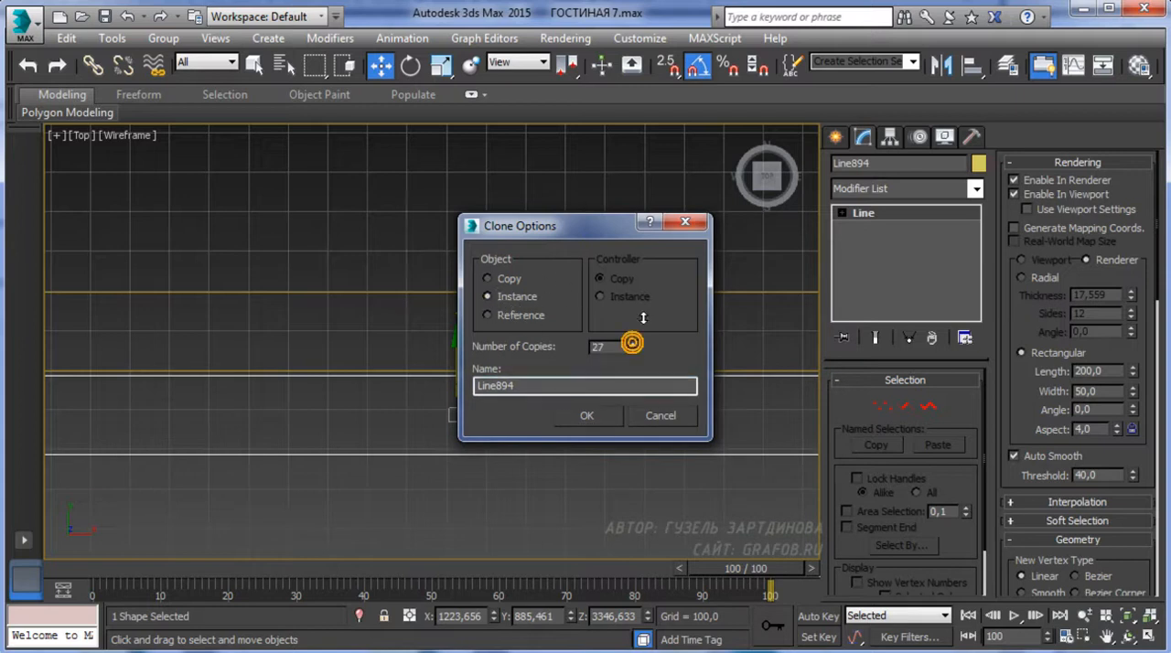
left_click(592, 418)
Delete the 16 surplus beams that extend past the living room's end wall
scroll(523, 437, "down", 10)
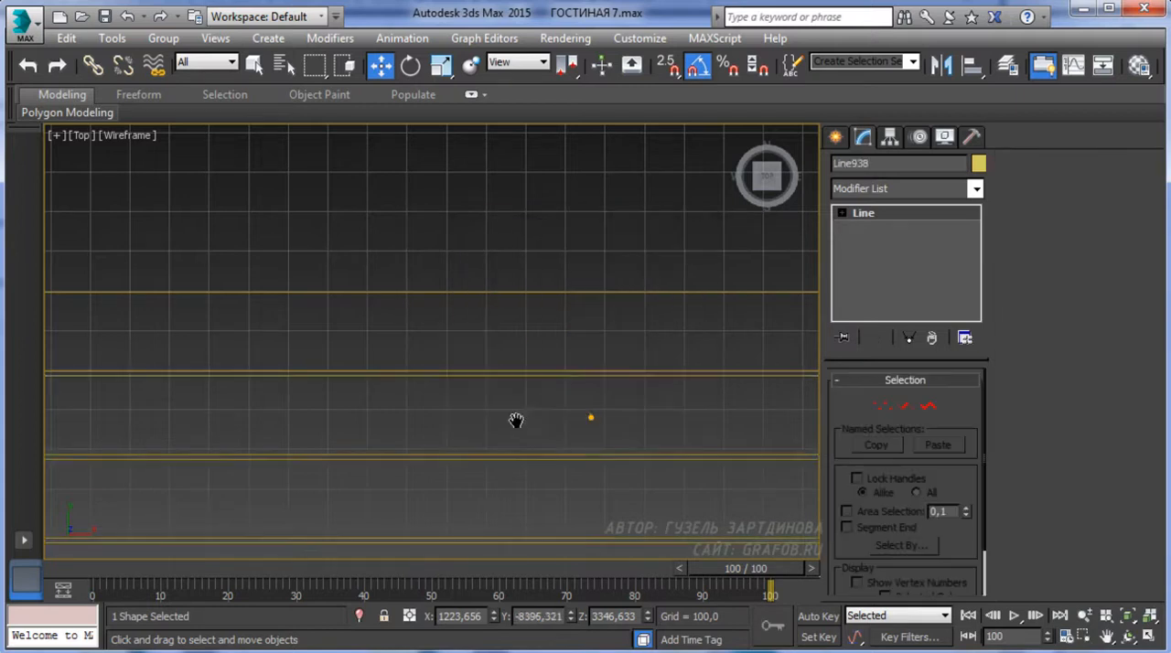
scroll(530, 366, "up", 10)
left_click_drag(551, 522, 497, 244)
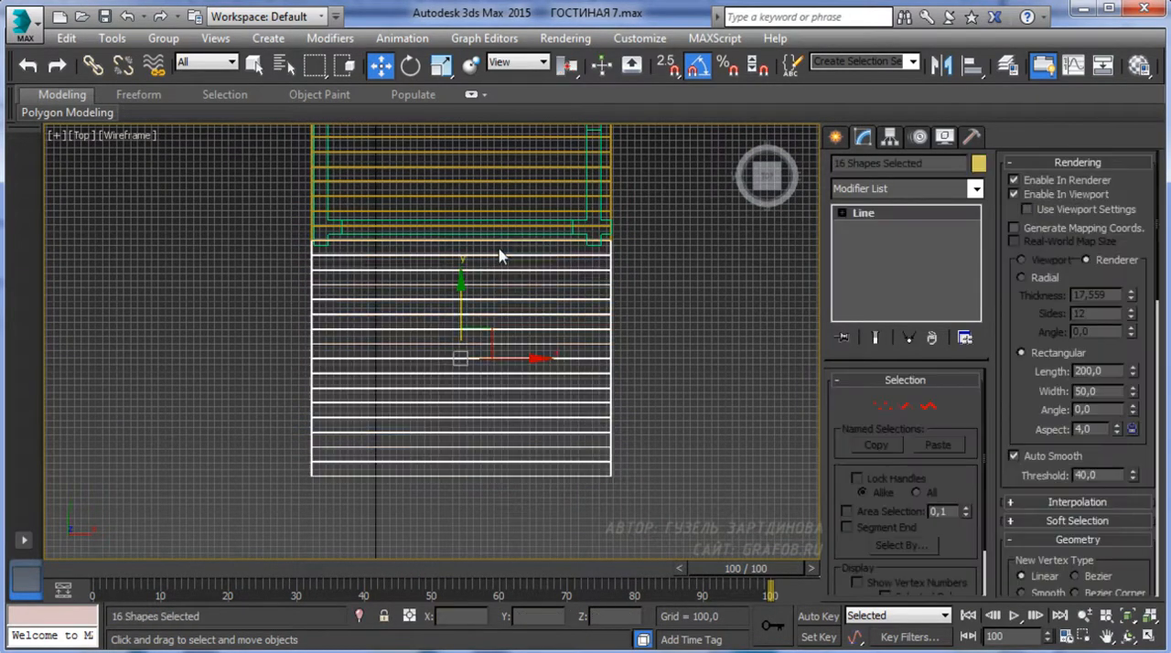
key("Delete")
middle_click_drag(496, 244, 479, 431)
scroll(478, 431, "down", 4)
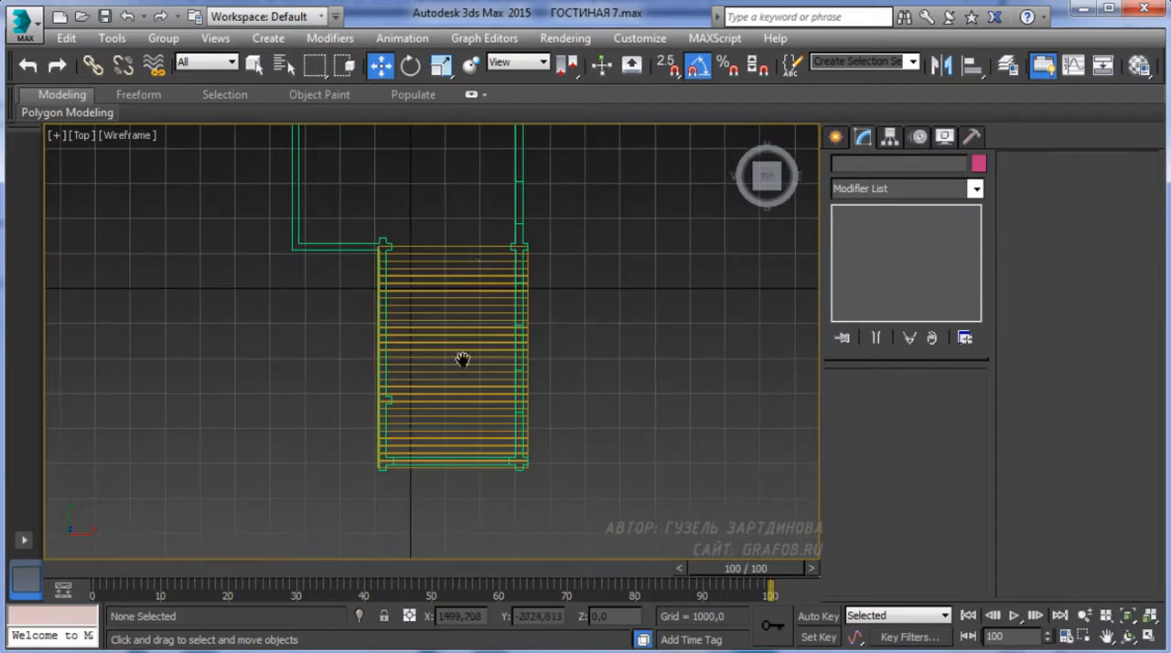
Clone one of the sloping beams in the front view as an independent copy
left_click(471, 247)
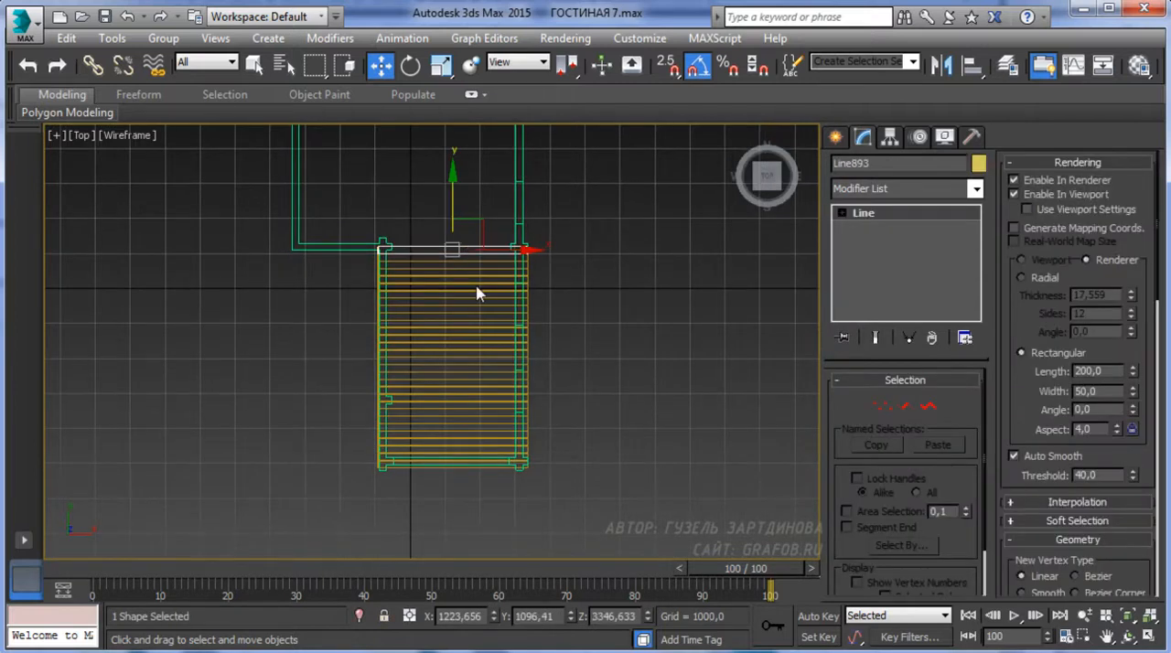
key("f")
scroll(475, 348, "up", 4)
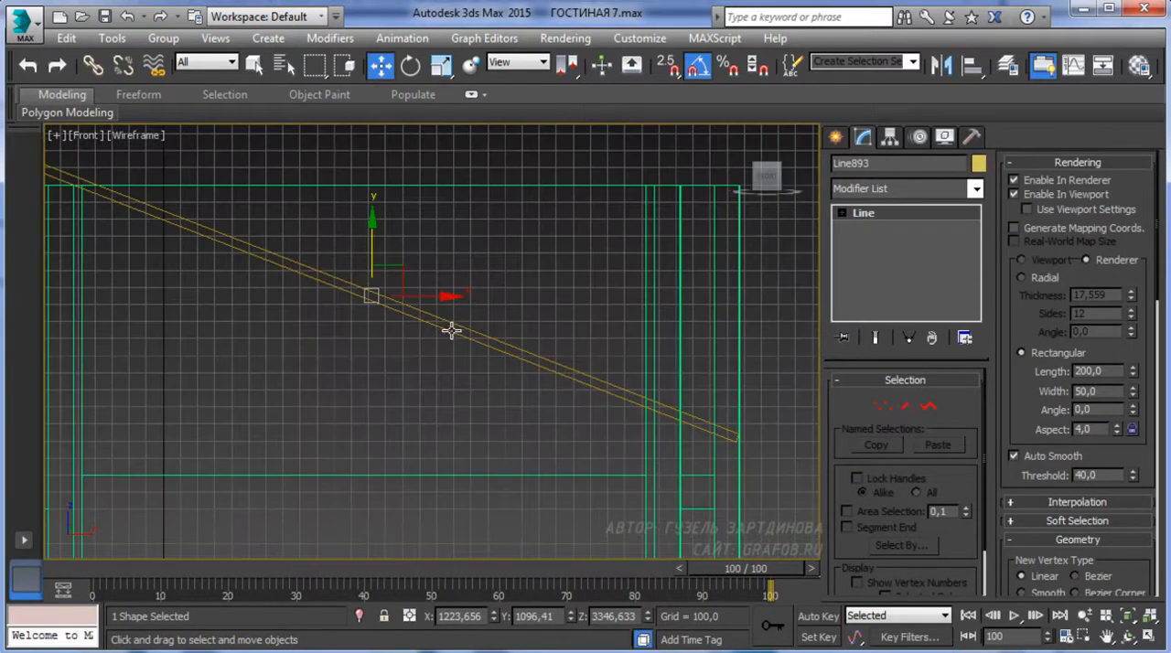
left_click(449, 328)
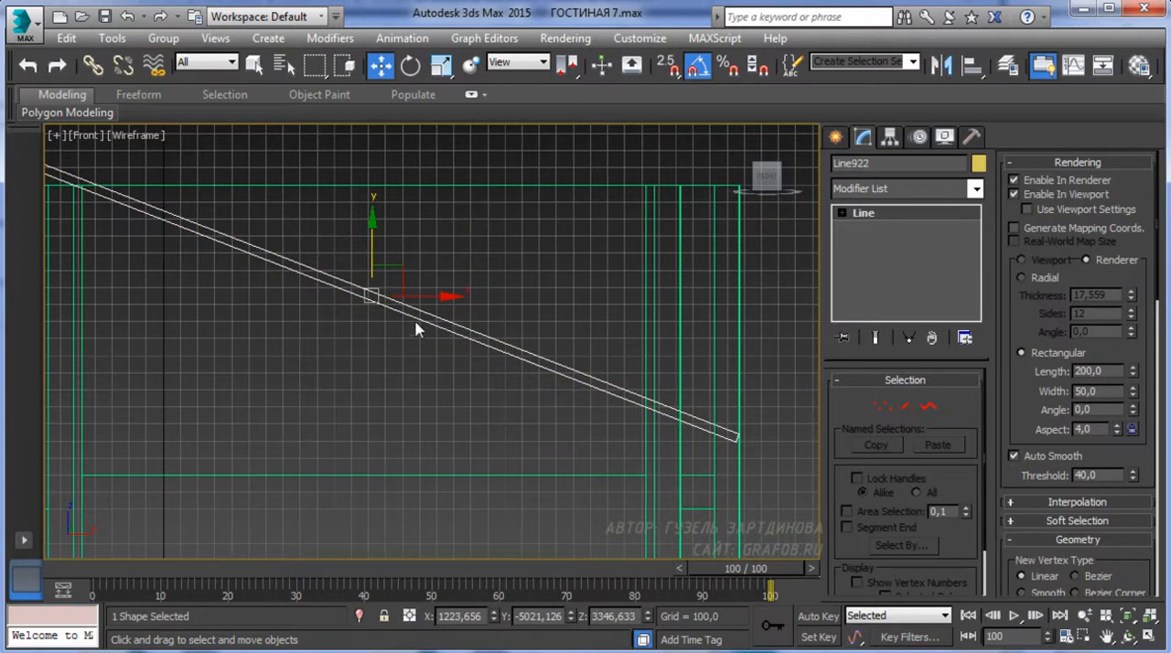
right_click(418, 316)
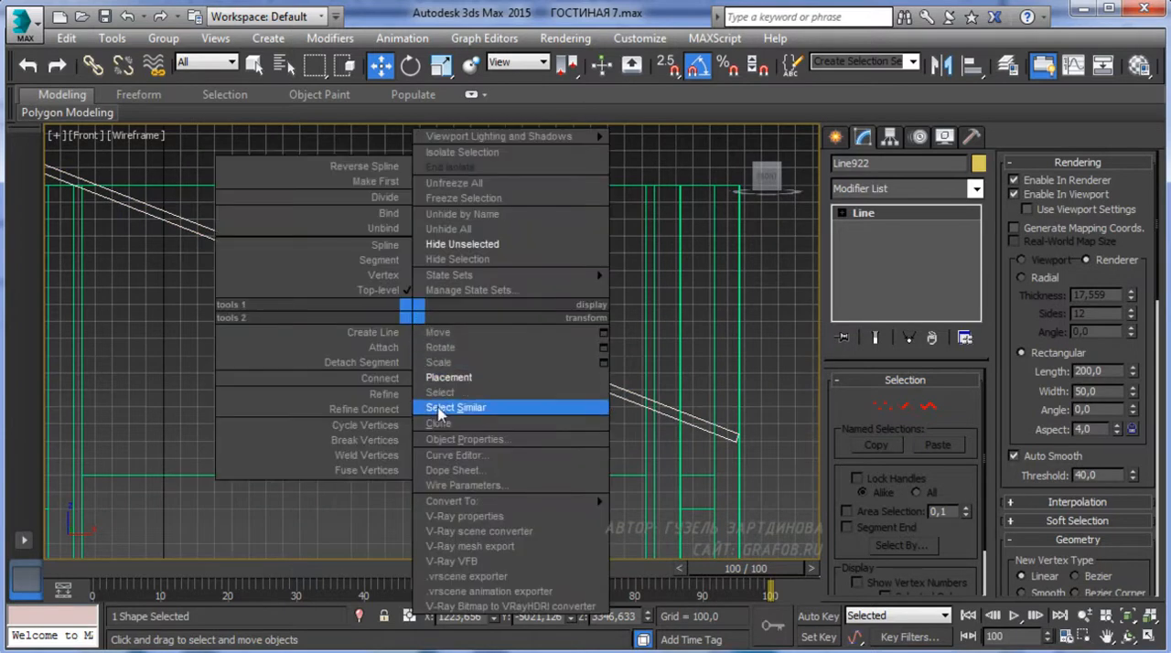
left_click(432, 420)
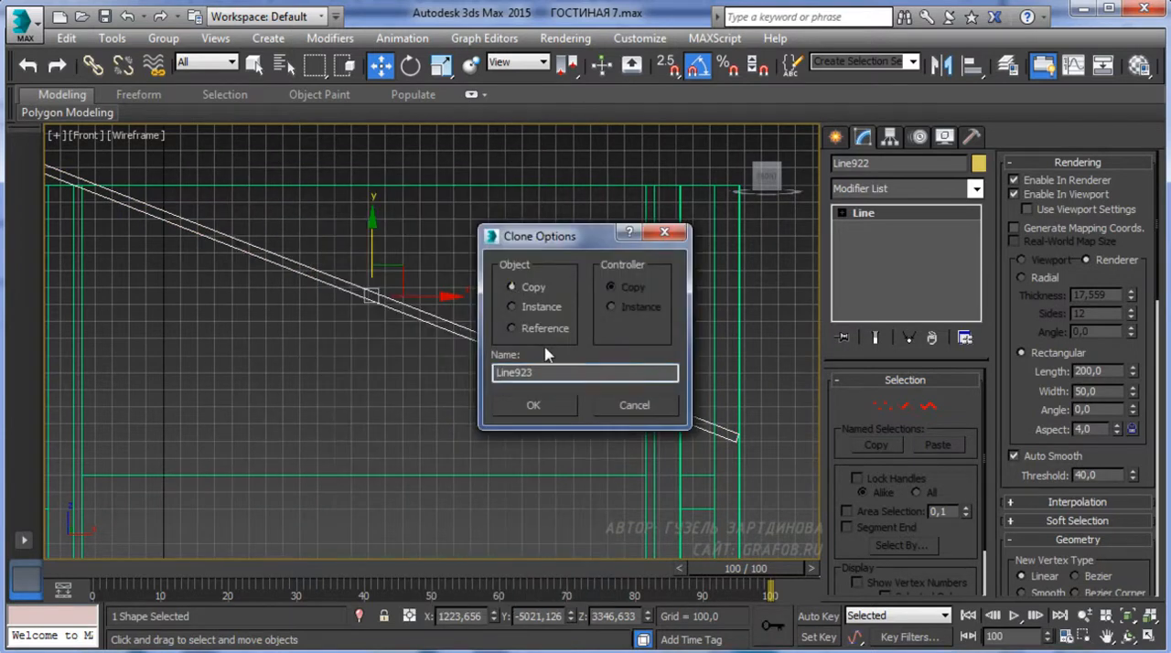
left_click(533, 407)
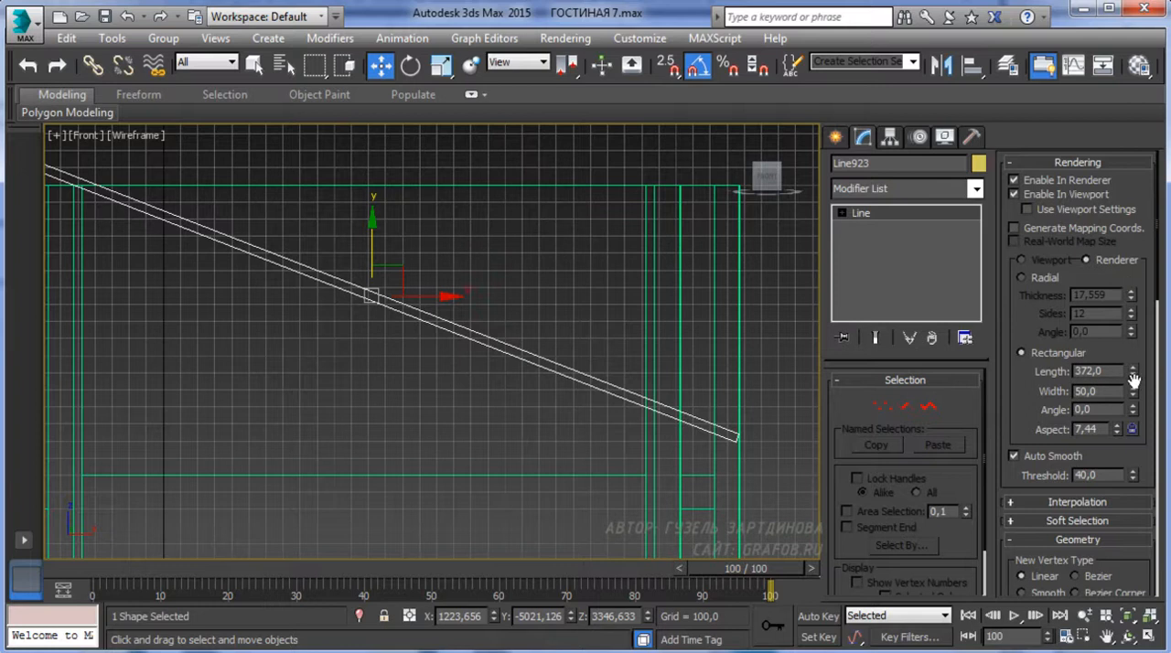
Enlarge the copied beam's rectangular section to length 372 and width 104.5, and raise it to Z about 3405
left_click_drag(1135, 393, 1133, 293)
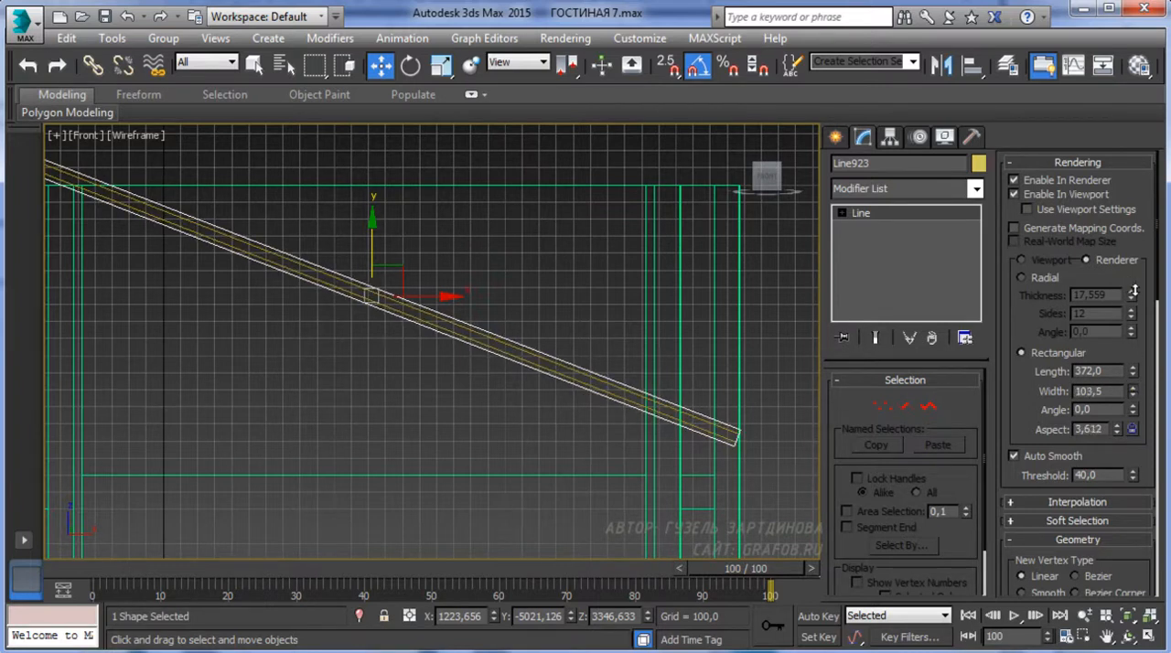
scroll(372, 316, "up", 2)
mouse_move(395, 339)
left_mouse_down()
mouse_move(398, 318)
mouse_move(407, 325)
left_mouse_up()
middle_click_drag(418, 332, 409, 458, "alt")
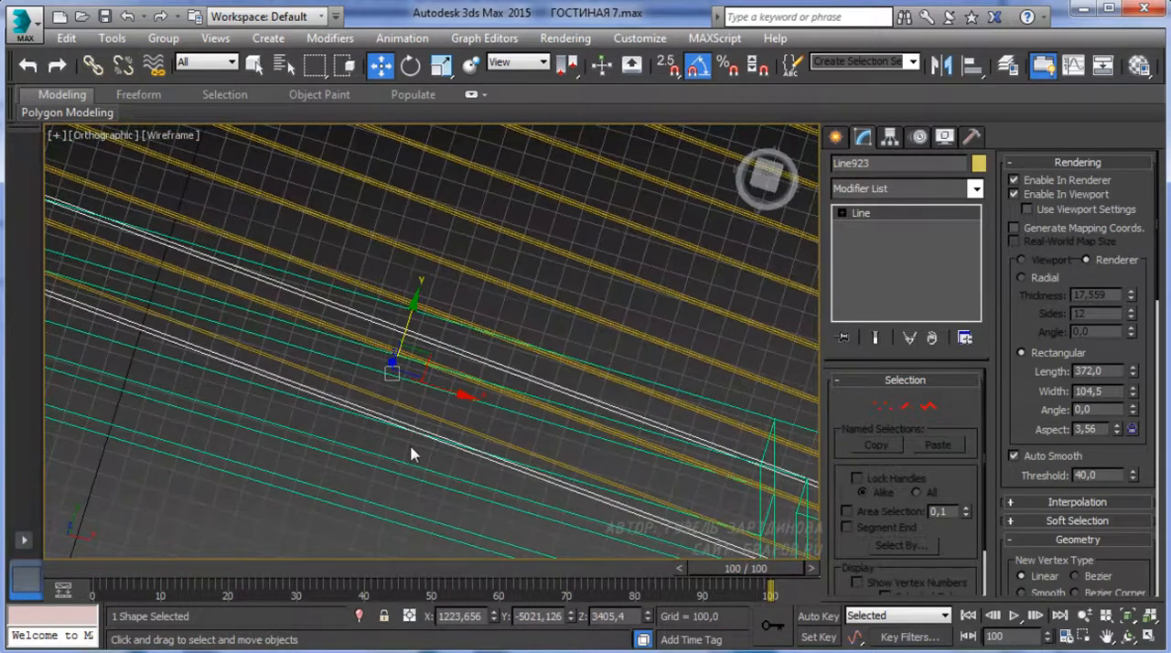
Examine the gaps between the ceiling beams from above and in a shaded perspective view
key("t")
scroll(427, 421, "up", 8)
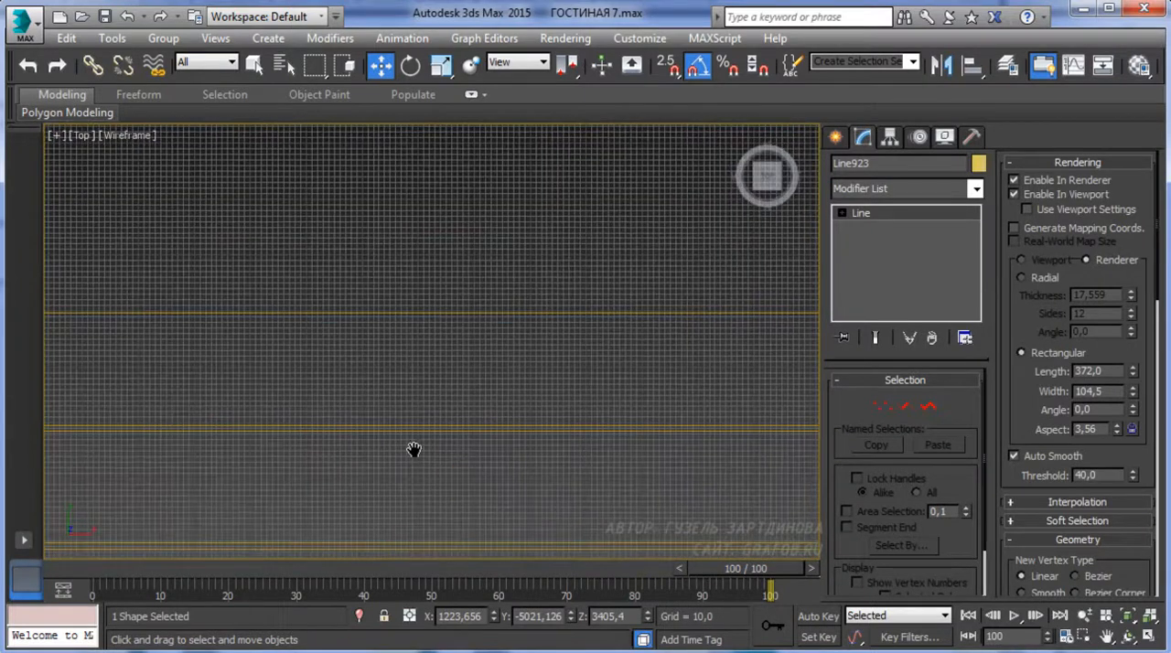
scroll(420, 467, "up", 6)
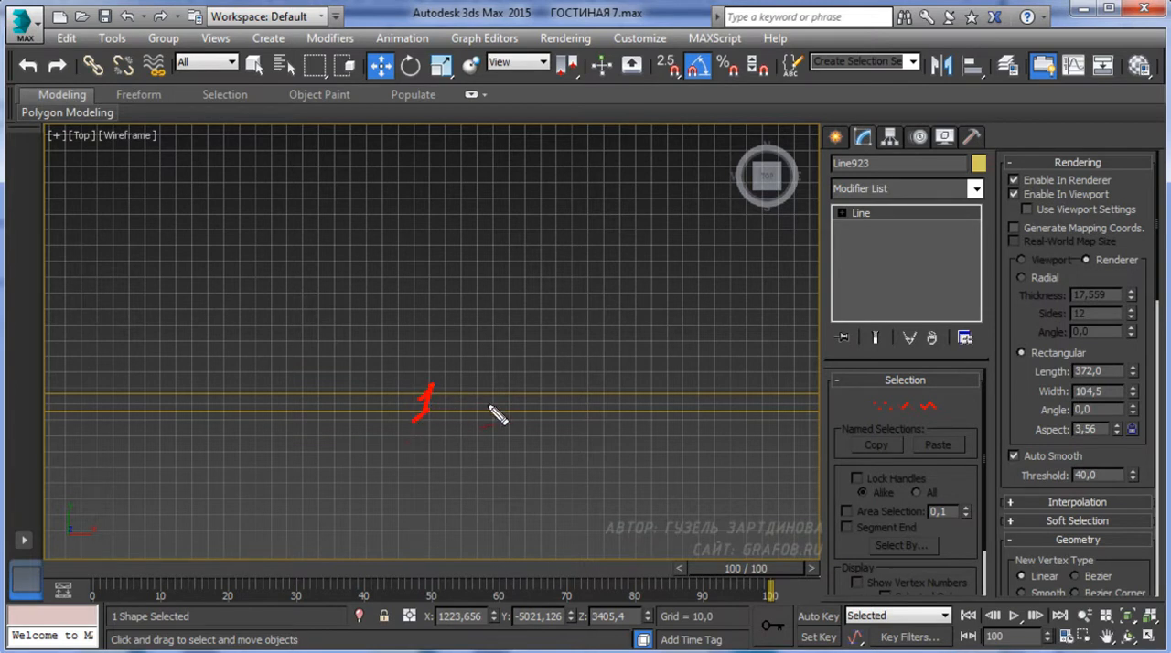
scroll(419, 373, "down", 10)
key("p")
key("F3")
mouse_move(421, 348)
middle_mouse_down("alt")
mouse_move(409, 266)
mouse_move(319, 424)
mouse_move(391, 414)
middle_mouse_up("alt")
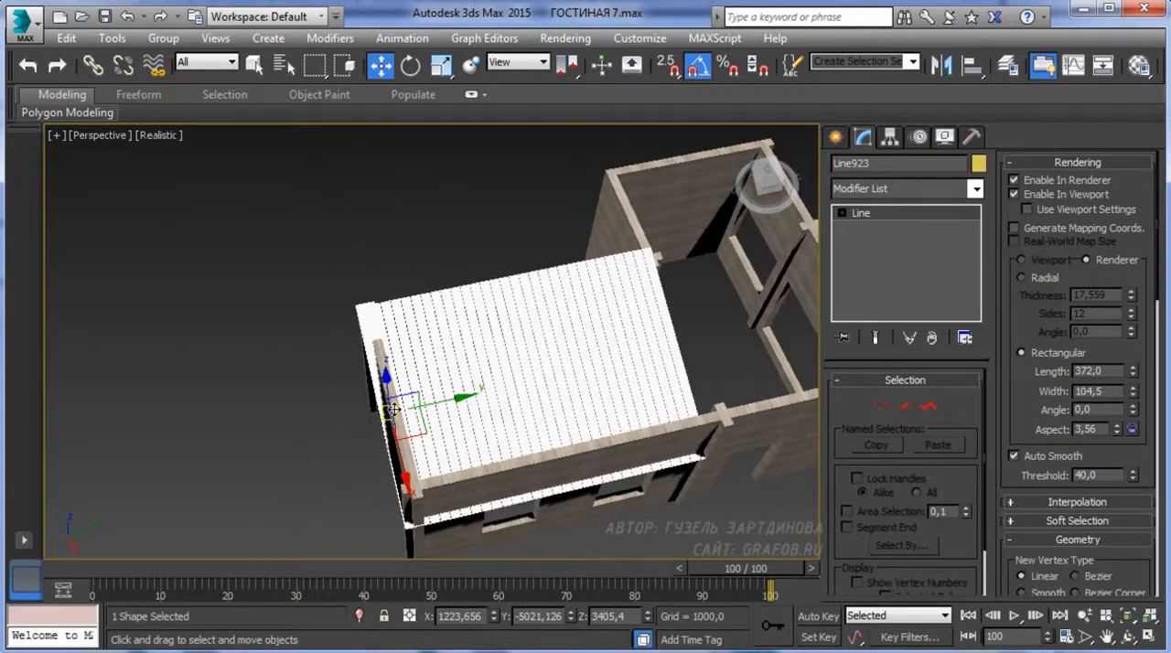
Widen the copied beam into a backing panel of length 6483.96 and move it along the beam row to Y about -1951
scroll(390, 413, "up", 5)
middle_click_drag(388, 355, 414, 368, "alt")
middle_click_drag(508, 426, 432, 412)
scroll(433, 412, "down", 5)
left_click_drag(1135, 376, 1134, 275)
left_click_drag(436, 400, 597, 366)
Inspect the beam ceiling and its backing panel from underneath and from outside the building
middle_click_drag(539, 400, 680, 219, "alt")
middle_click_drag(594, 412, 548, 366)
scroll(531, 452, "up", 4)
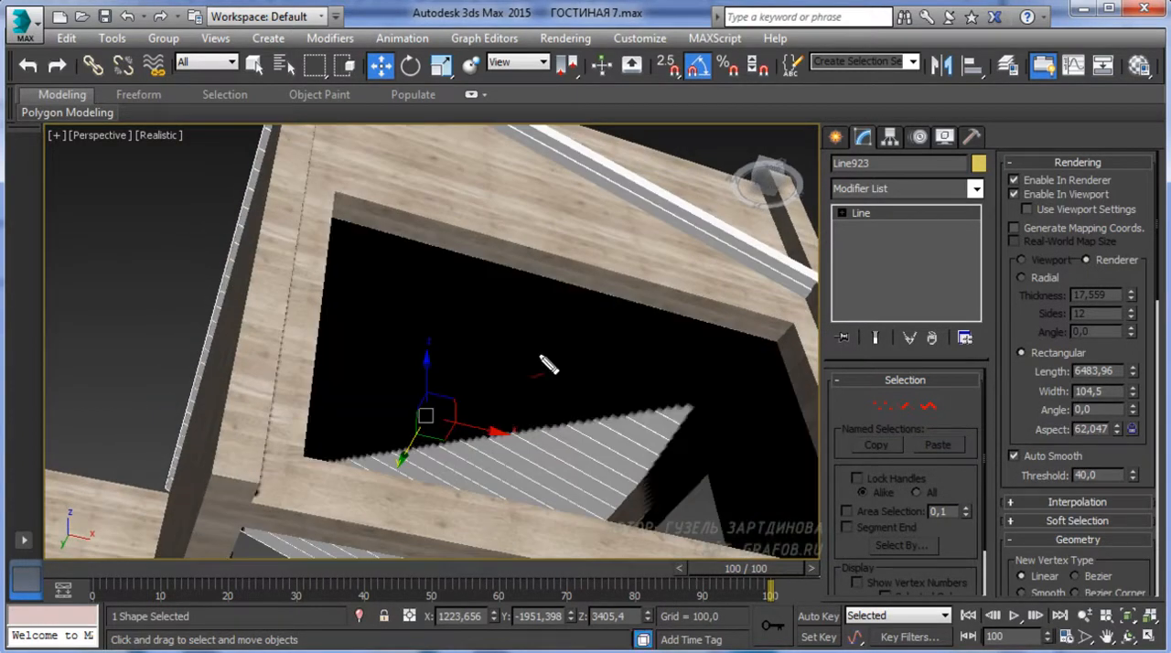
left_click_drag(585, 377, 591, 381)
mouse_move(624, 429)
left_mouse_down()
mouse_move(653, 442)
mouse_move(629, 483)
left_mouse_up()
key("Escape")
mouse_move(628, 335)
middle_mouse_down("alt")
mouse_move(609, 375)
mouse_move(491, 435)
middle_mouse_up("alt")
mouse_move(490, 435)
middle_mouse_down()
mouse_move(295, 488)
mouse_move(333, 470)
middle_mouse_up()
scroll(448, 450, "down", 3)
scroll(332, 470, "down", 5)
middle_click_drag(494, 490, 403, 506)
Select all ceiling beams with the backing panel, leave out the walls, and combine them into one group
left_click(201, 303)
left_click_drag(157, 283, 512, 500)
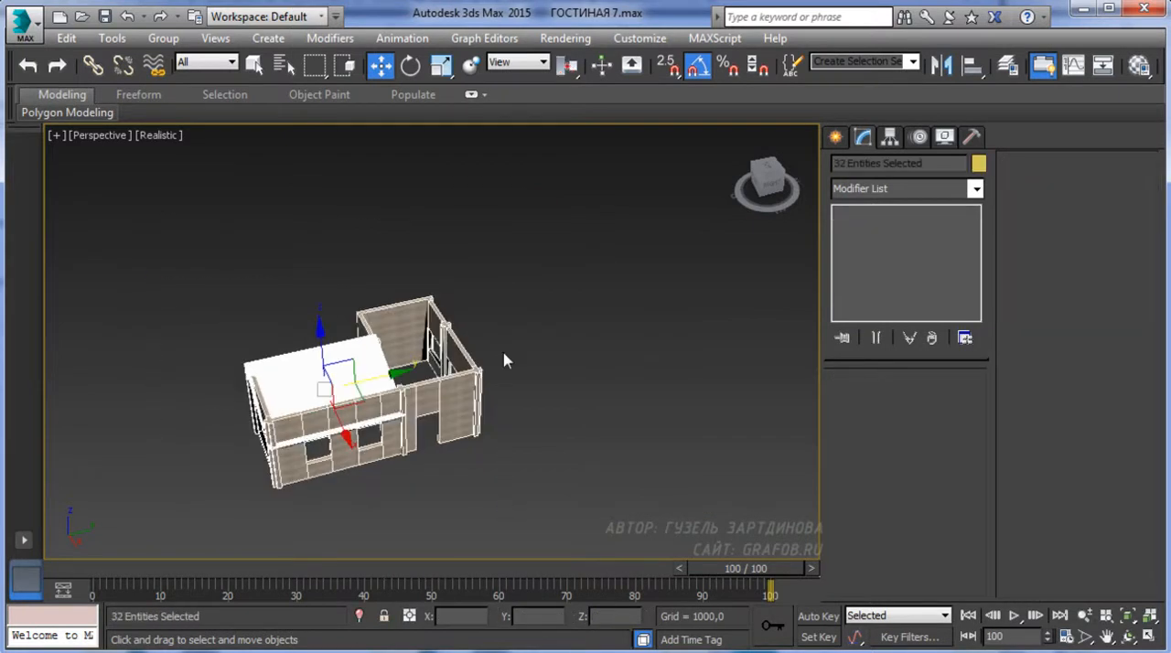
scroll(467, 401, "up", 2)
left_click(283, 363, "alt")
left_click(163, 38)
left_click(178, 57)
left_click(595, 368)
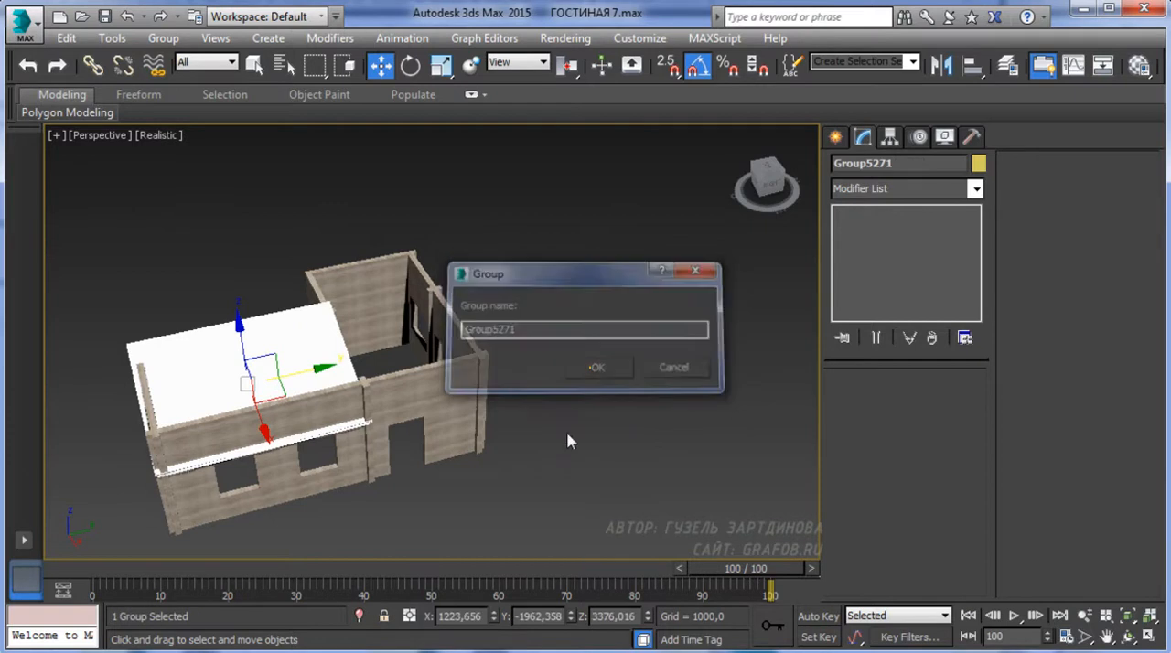
Move the ceiling group off the building along Y to about 10676 and unhide all objects in the scene
middle_click_drag(591, 368, 282, 457, "alt")
left_click_drag(292, 385, 693, 343)
right_click(327, 391)
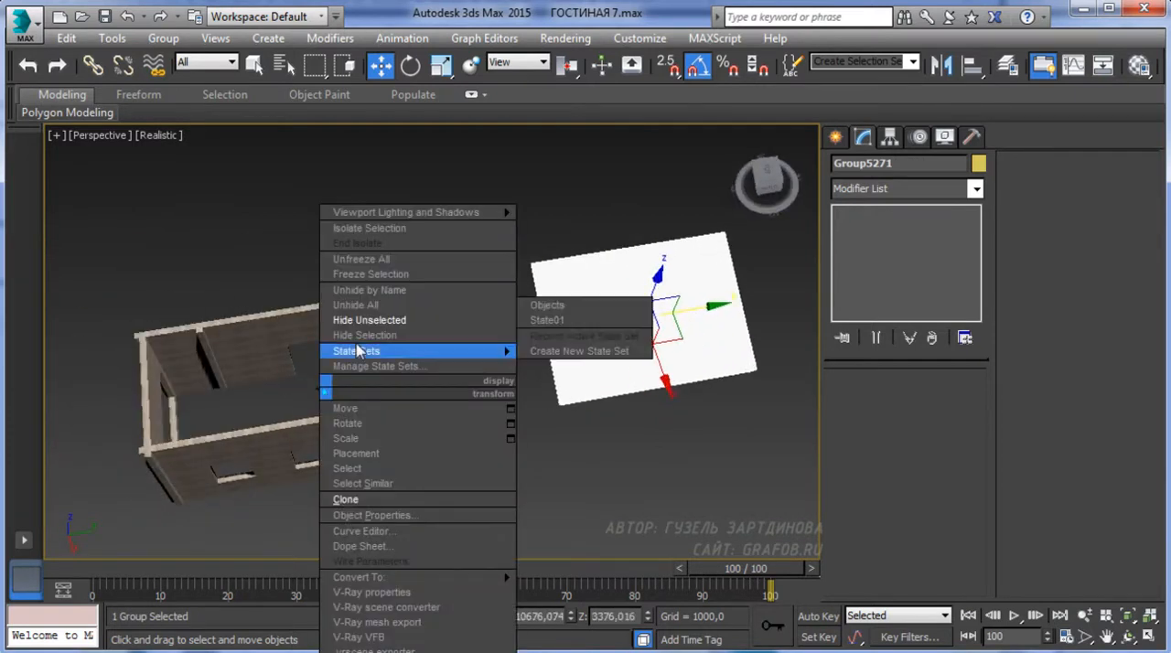
left_click(375, 307)
middle_click_drag(343, 378, 239, 415, "alt")
scroll(418, 413, "up", 5)
scroll(239, 415, "down", 3)
middle_click_drag(539, 296, 399, 457)
scroll(357, 379, "up", 5)
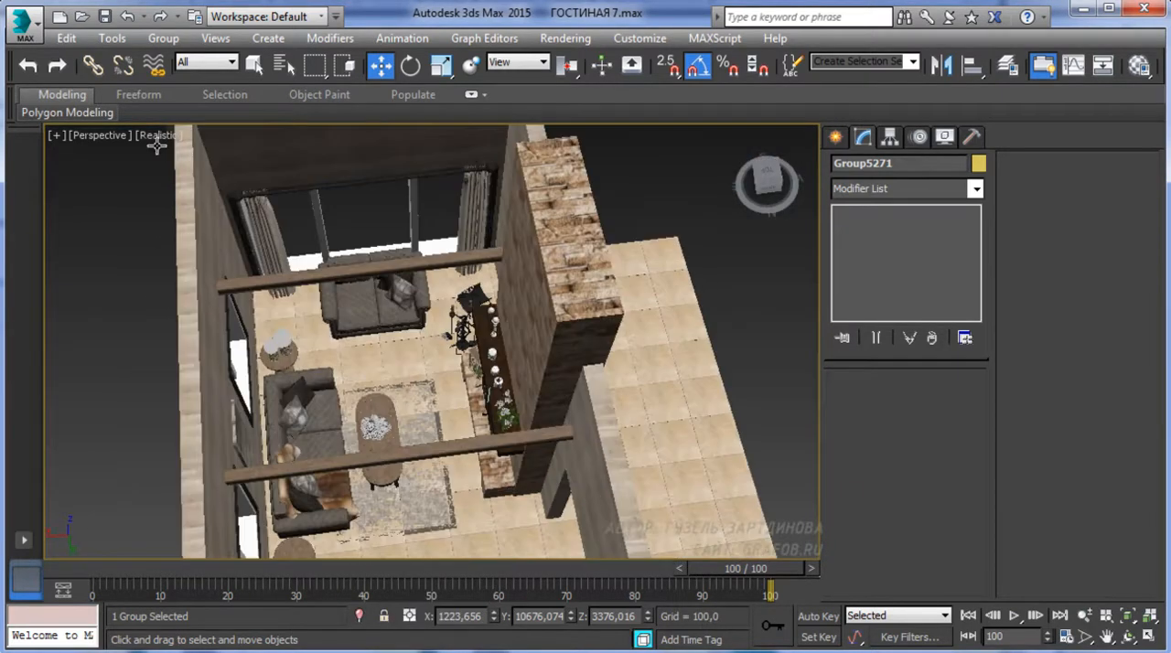
Save the scene as a new file named ГОСТИНАЯ 8 in the ИНТЕРЬЕР С НУЛЯ folder
left_click(28, 23)
left_click(84, 245)
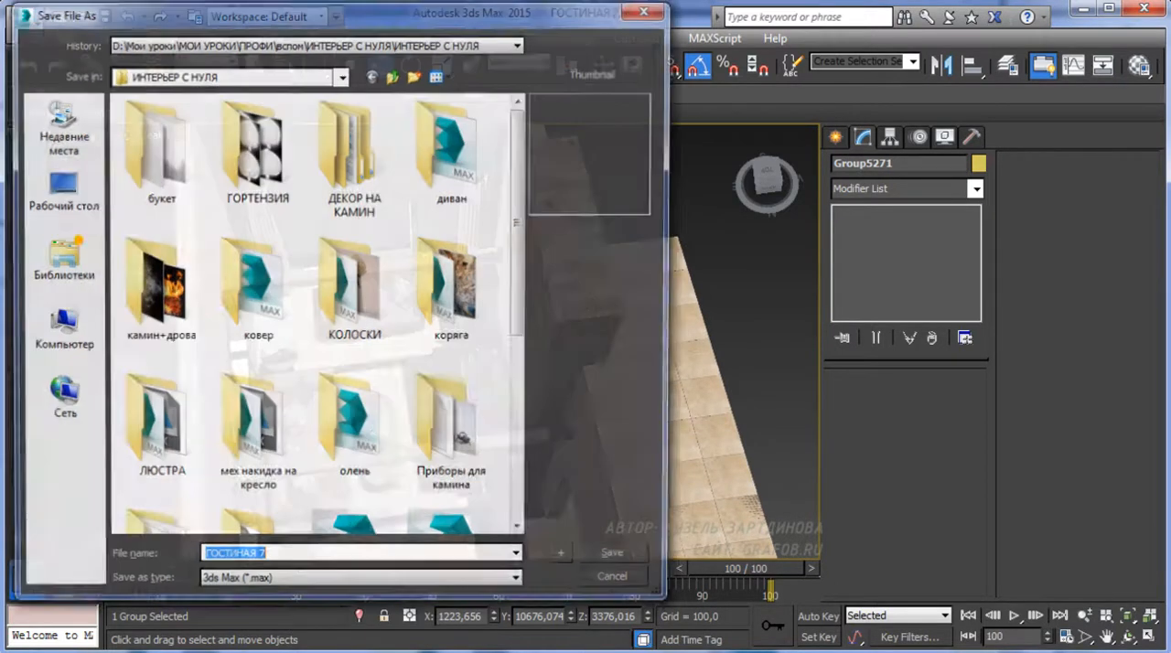
left_click(275, 558)
key("BackSpace")
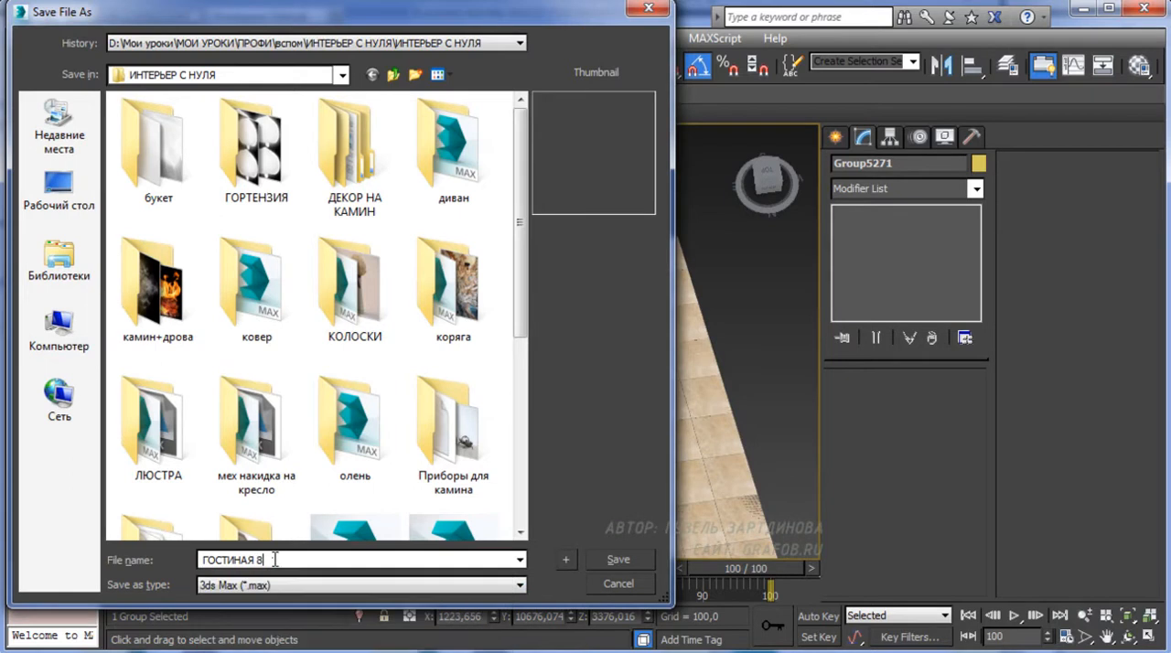
left_click(619, 562)
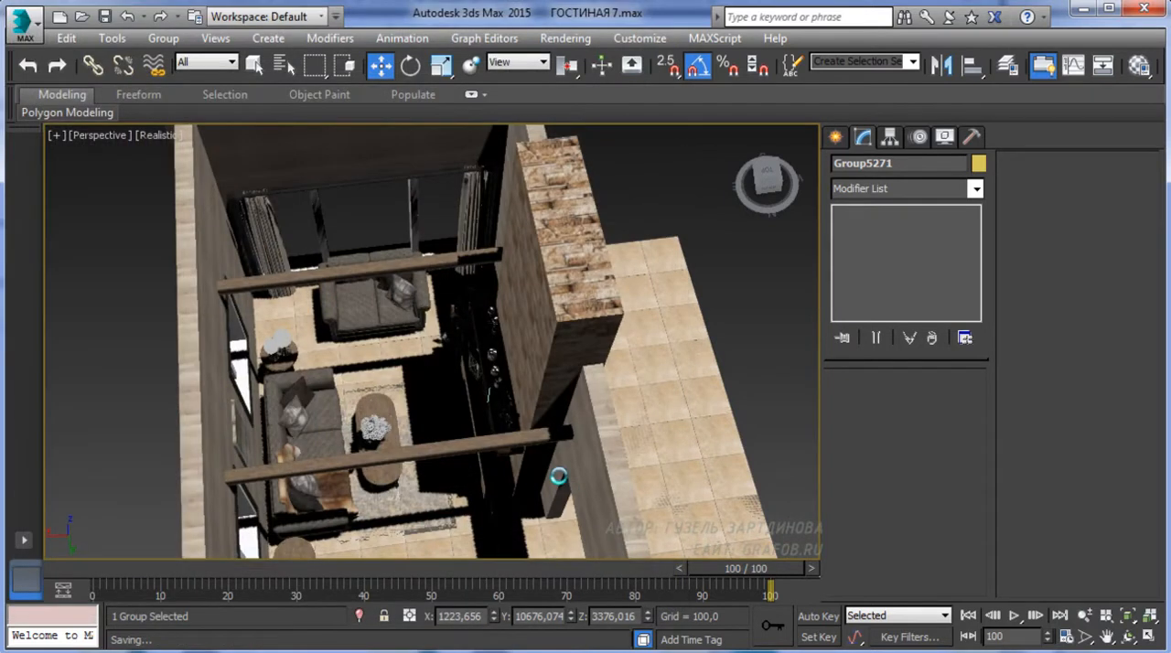